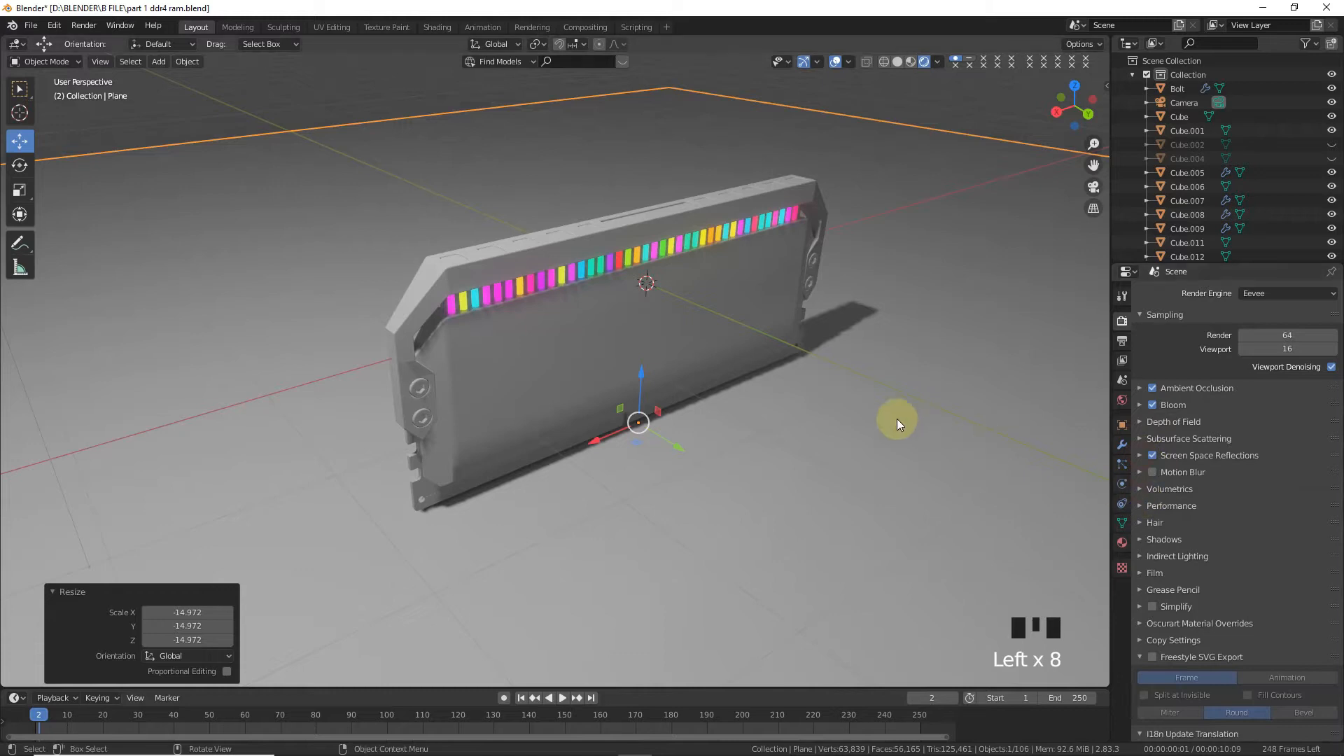
- Add a new material to the RAM module's large front plate
click(514, 351)
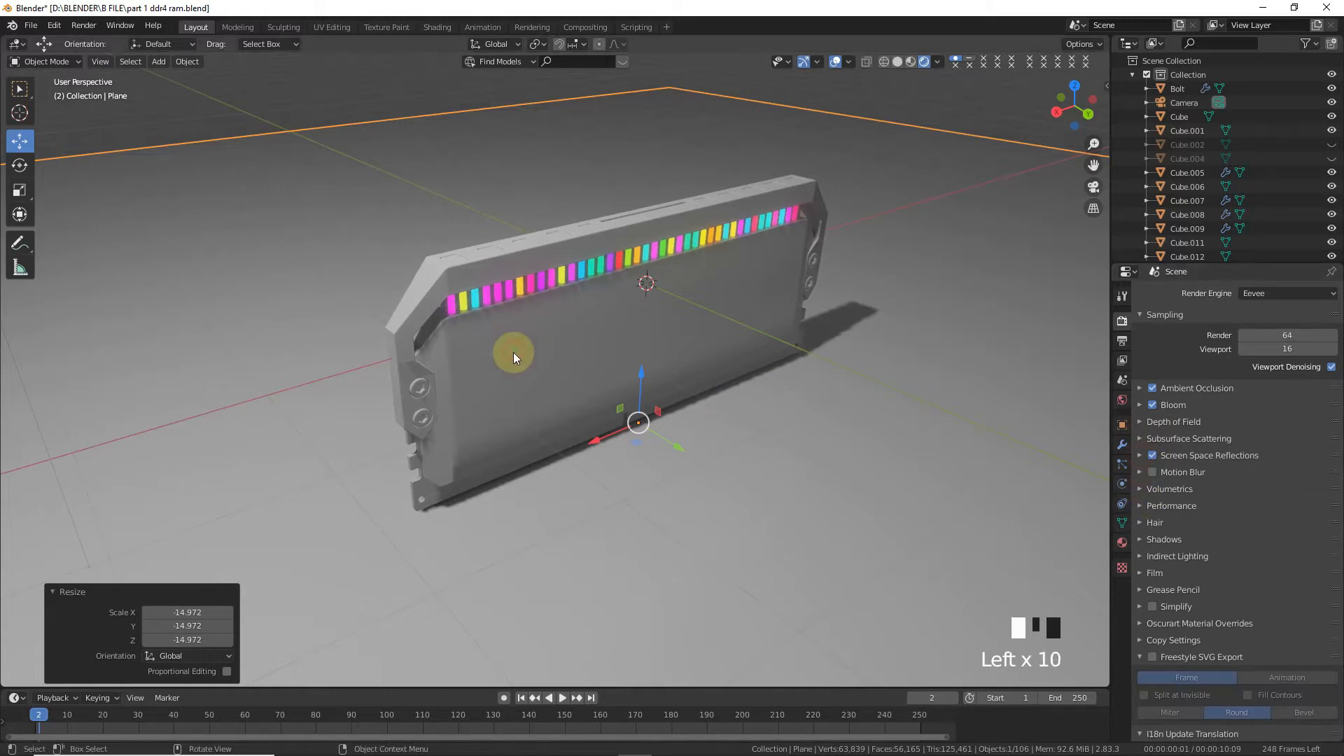
click(1120, 542)
click(1207, 358)
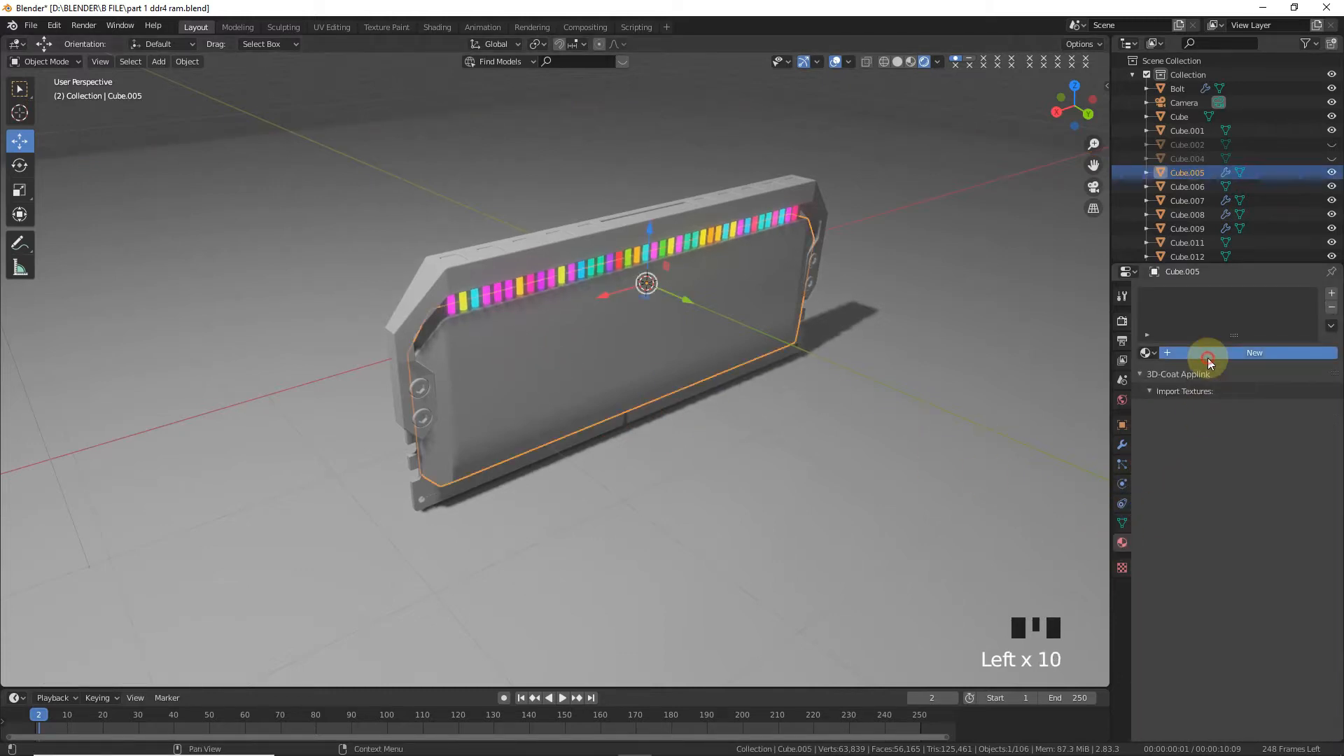
- Assign the outer frame's existing material, named Material, to the large front plate
click(455, 285)
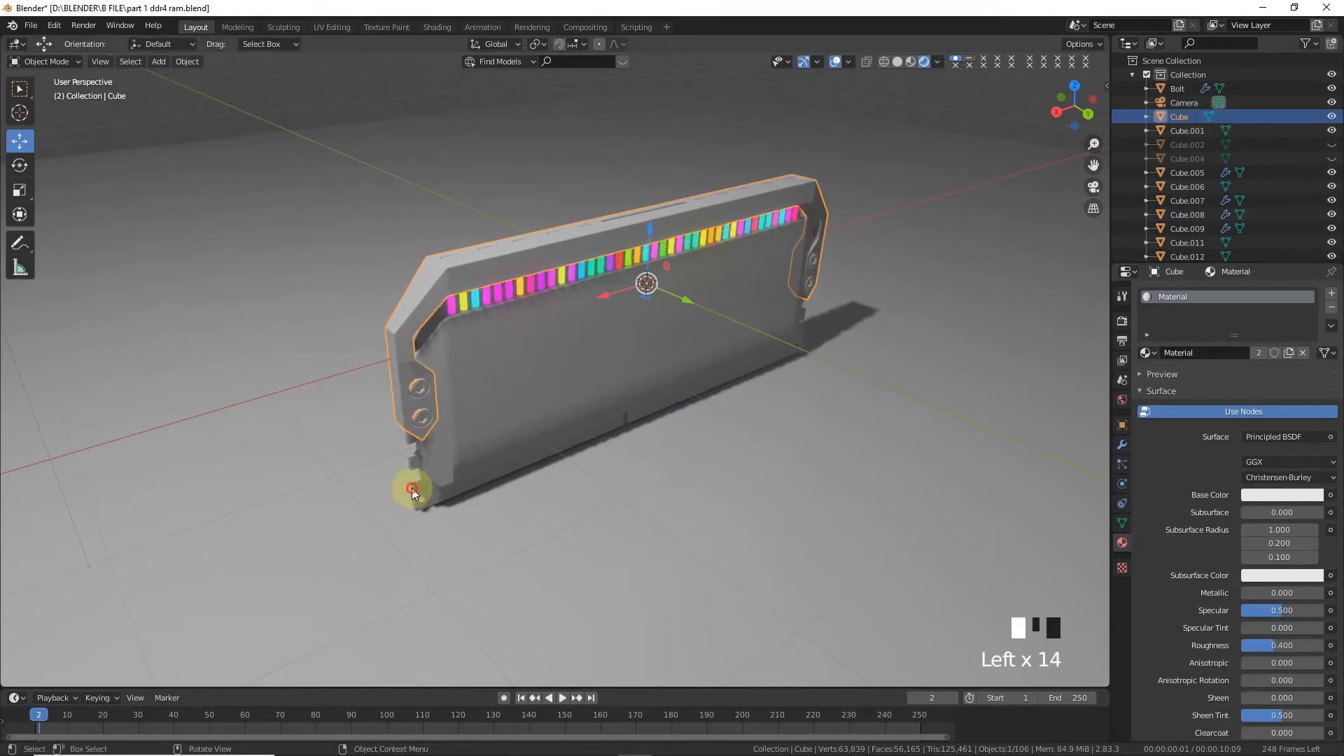
click(497, 414)
click(497, 413)
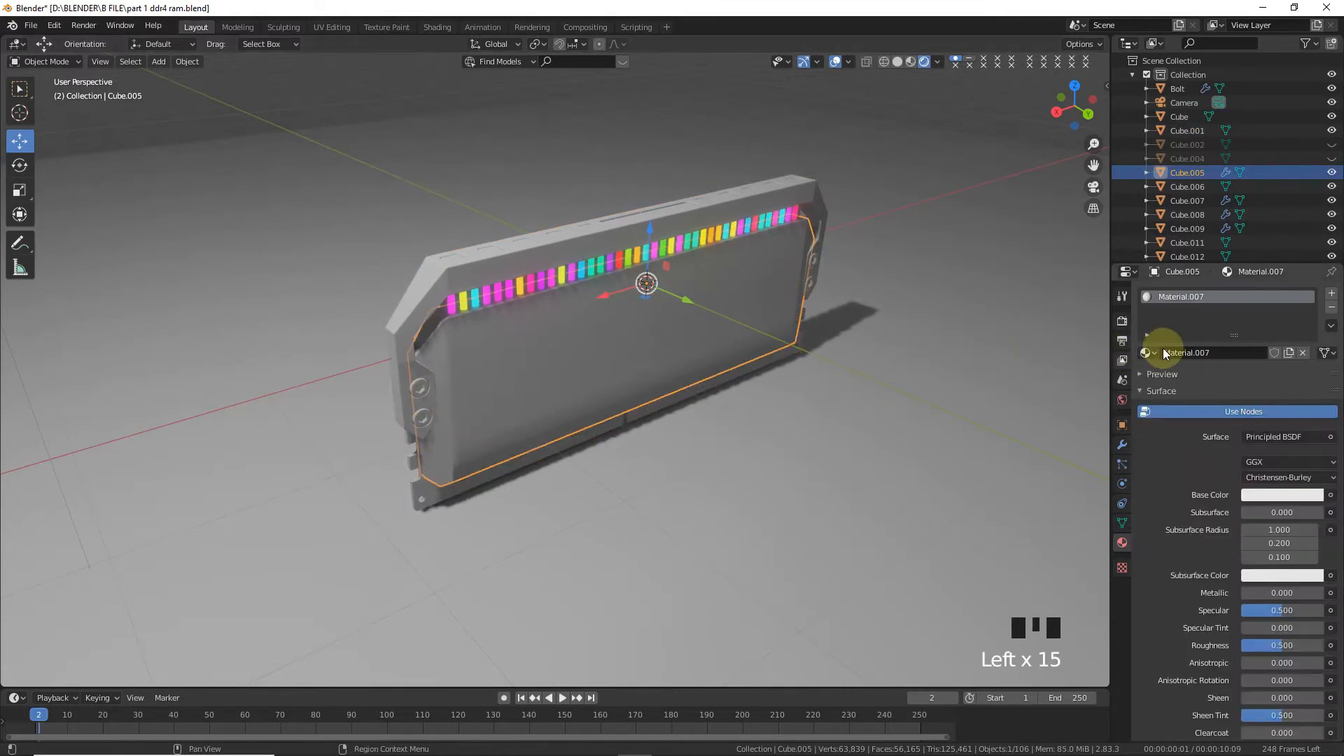
click(585, 247)
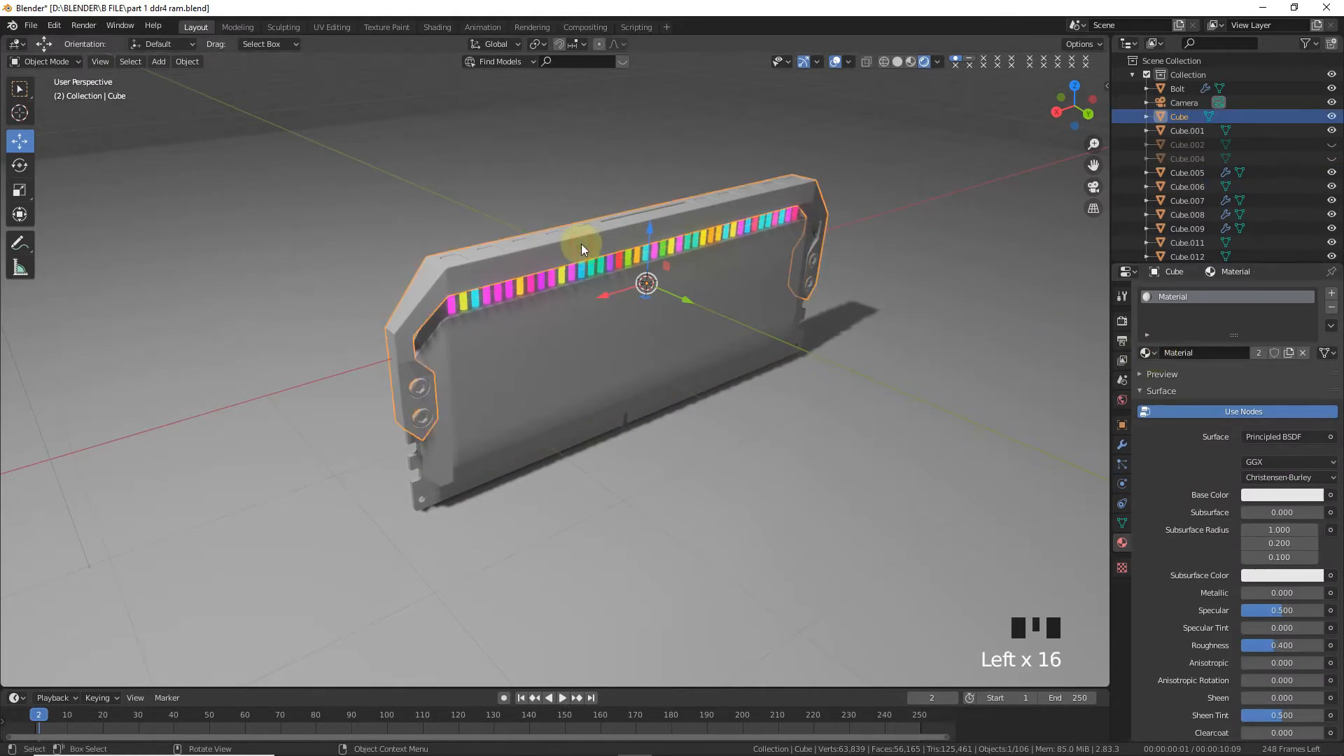
click(739, 337)
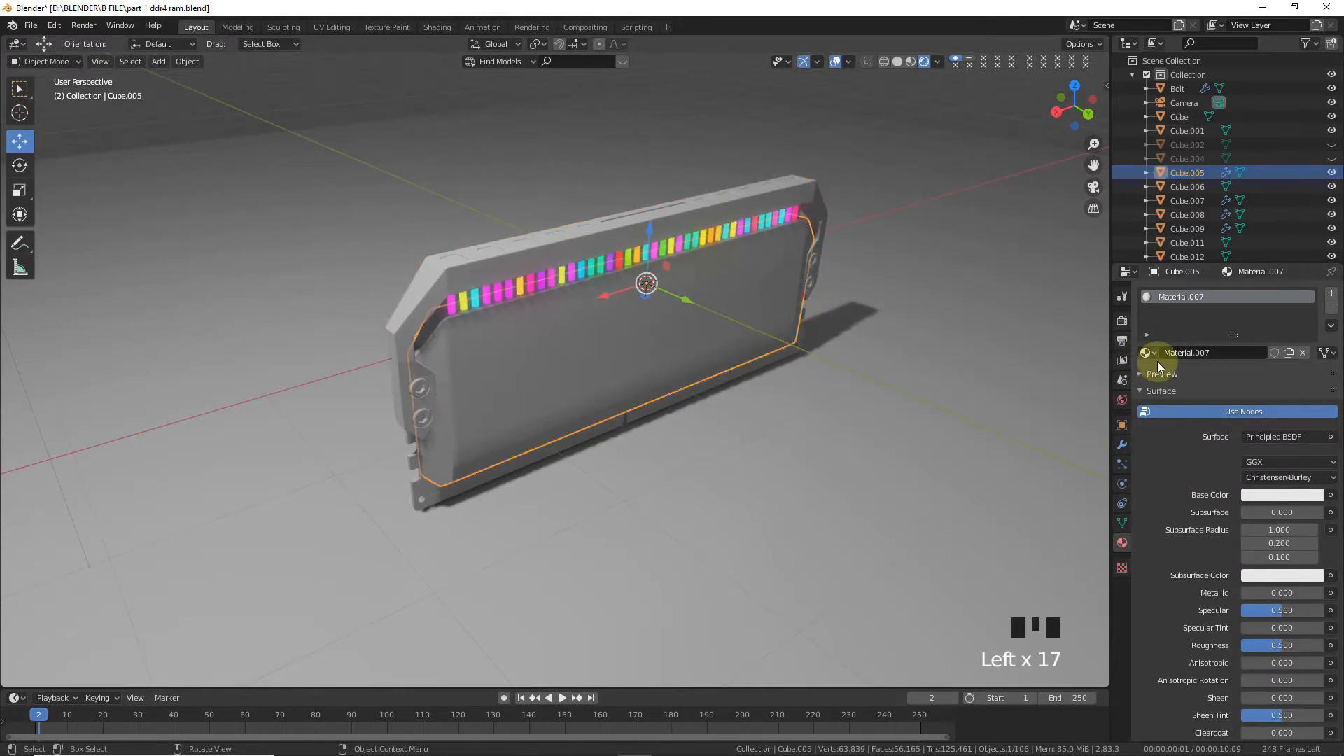
click(1145, 353)
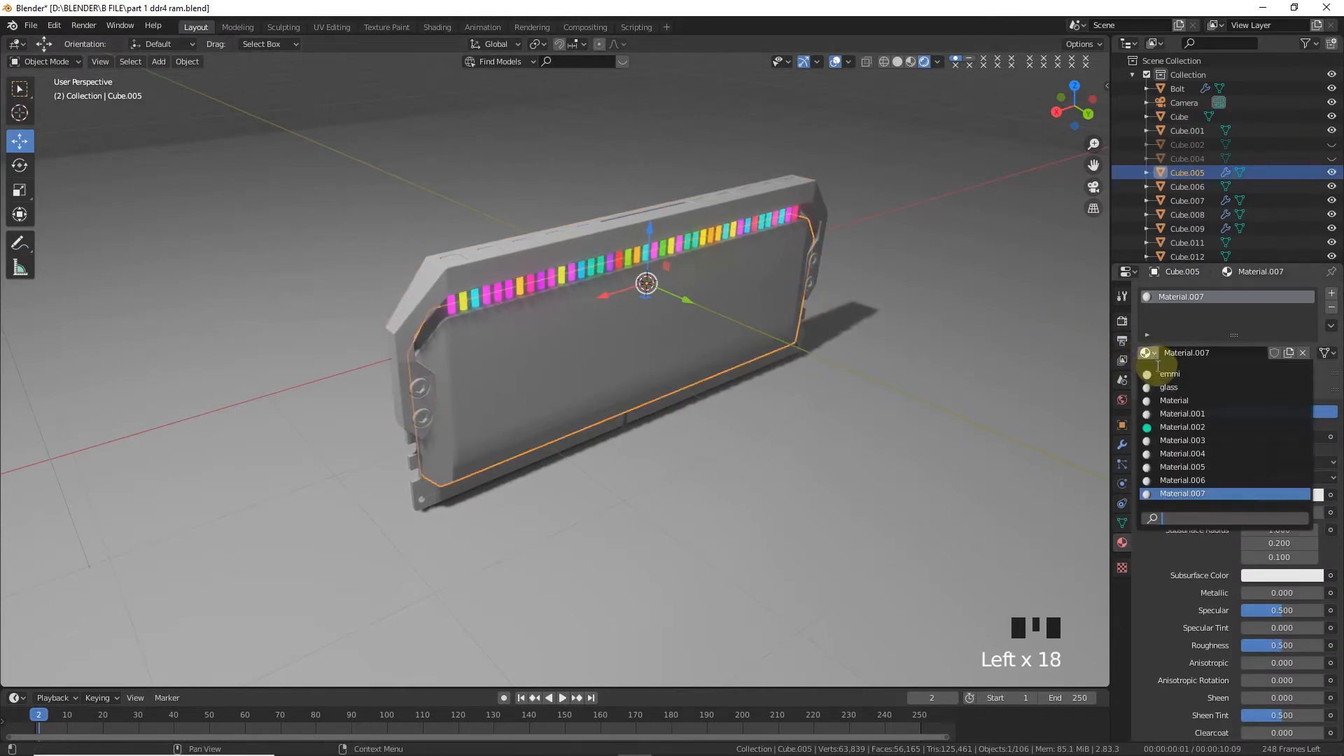
click(1180, 401)
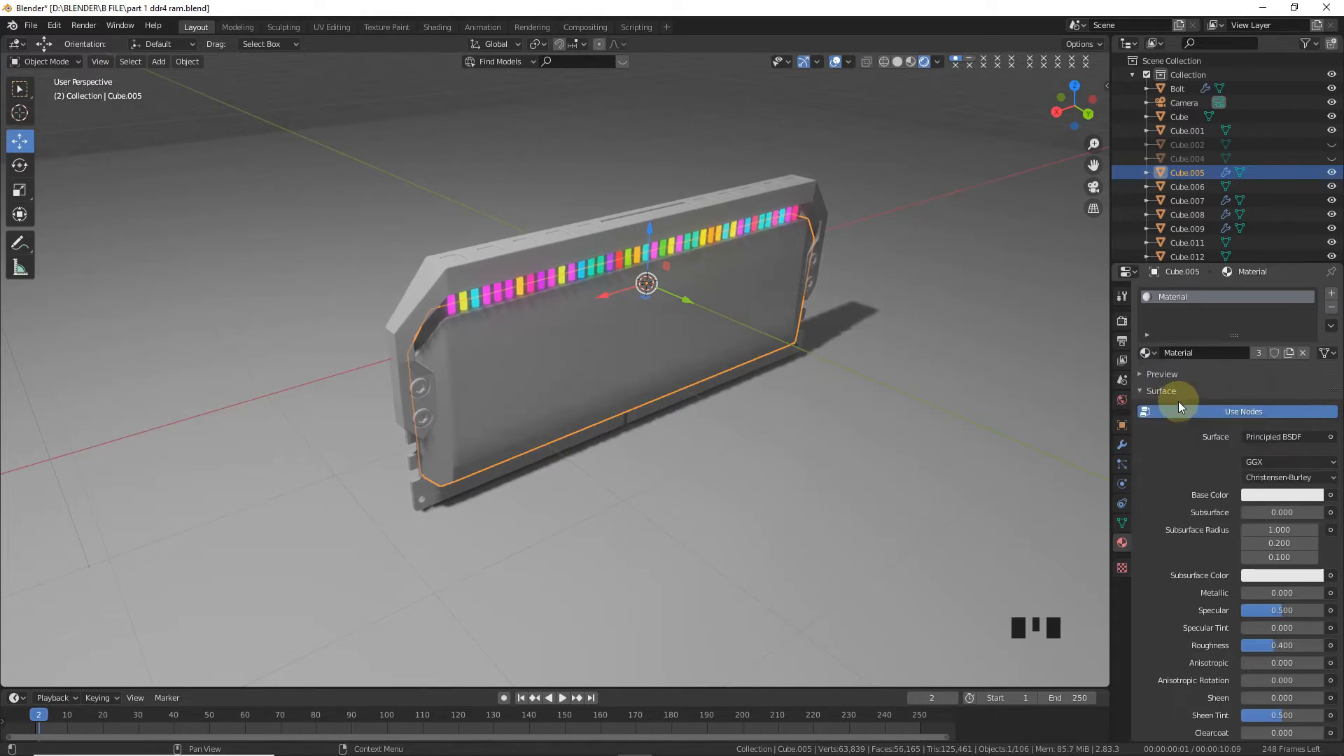
- Set the plate material's base colour to dark grey with value 0.340, metallic to 0.692, specular to 1.000 and roughness to 0.358
click(1299, 498)
drag(1312, 300, 1313, 348)
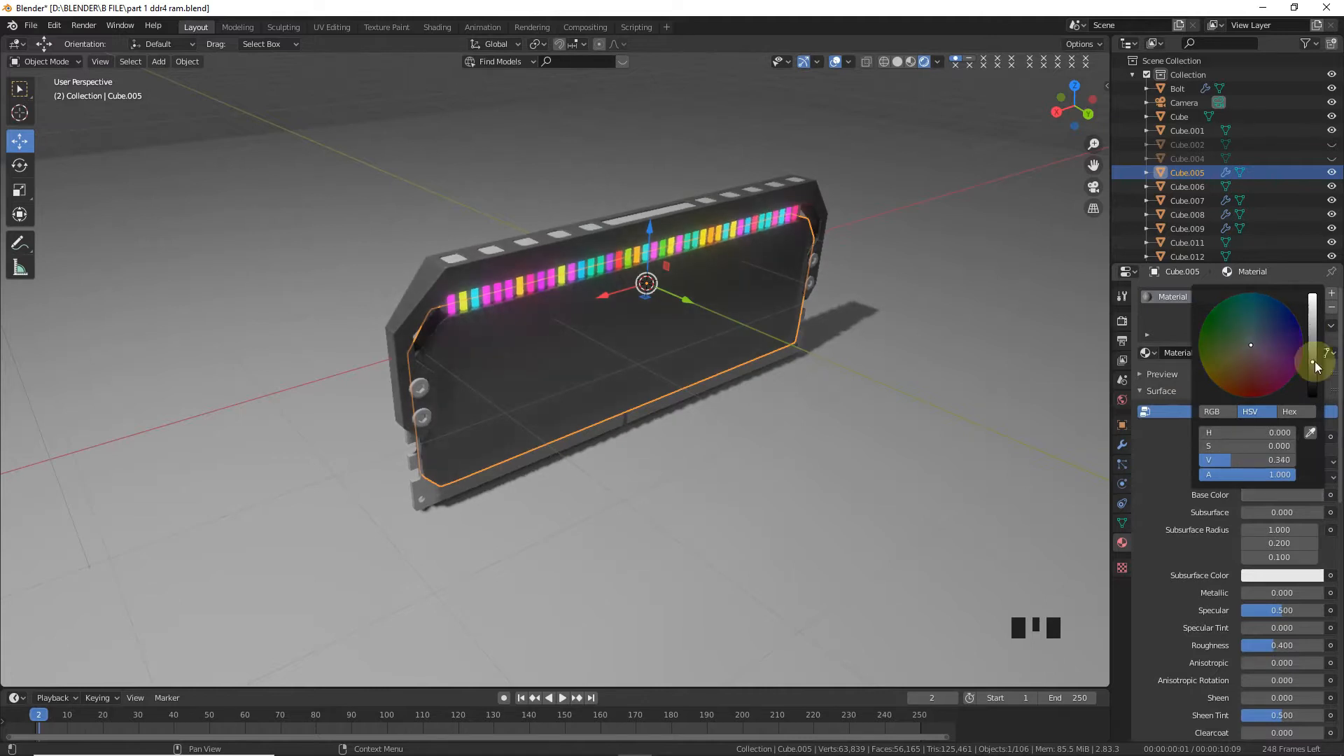
drag(1255, 592, 1288, 649)
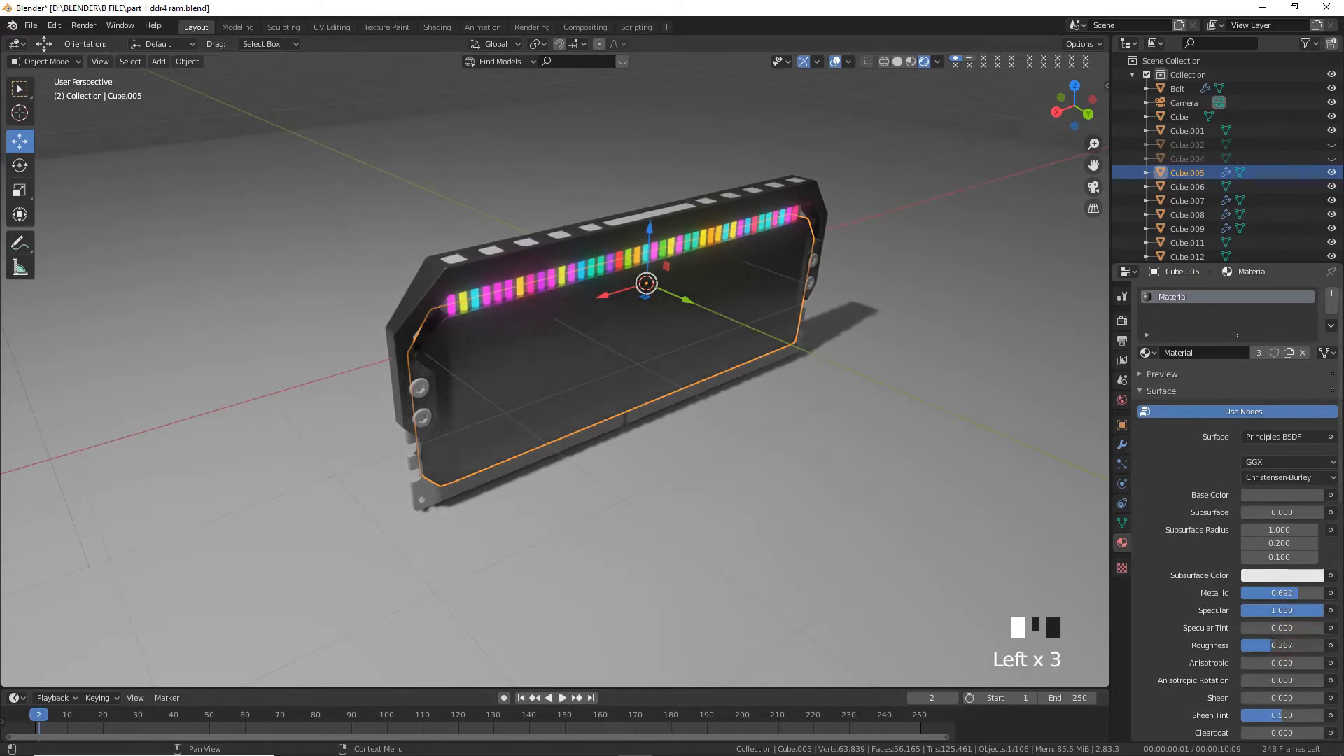
click(802, 447)
- Darken the base colour of the side bolts' material and raise its metallic and specular values
scroll(770, 431, up, 2)
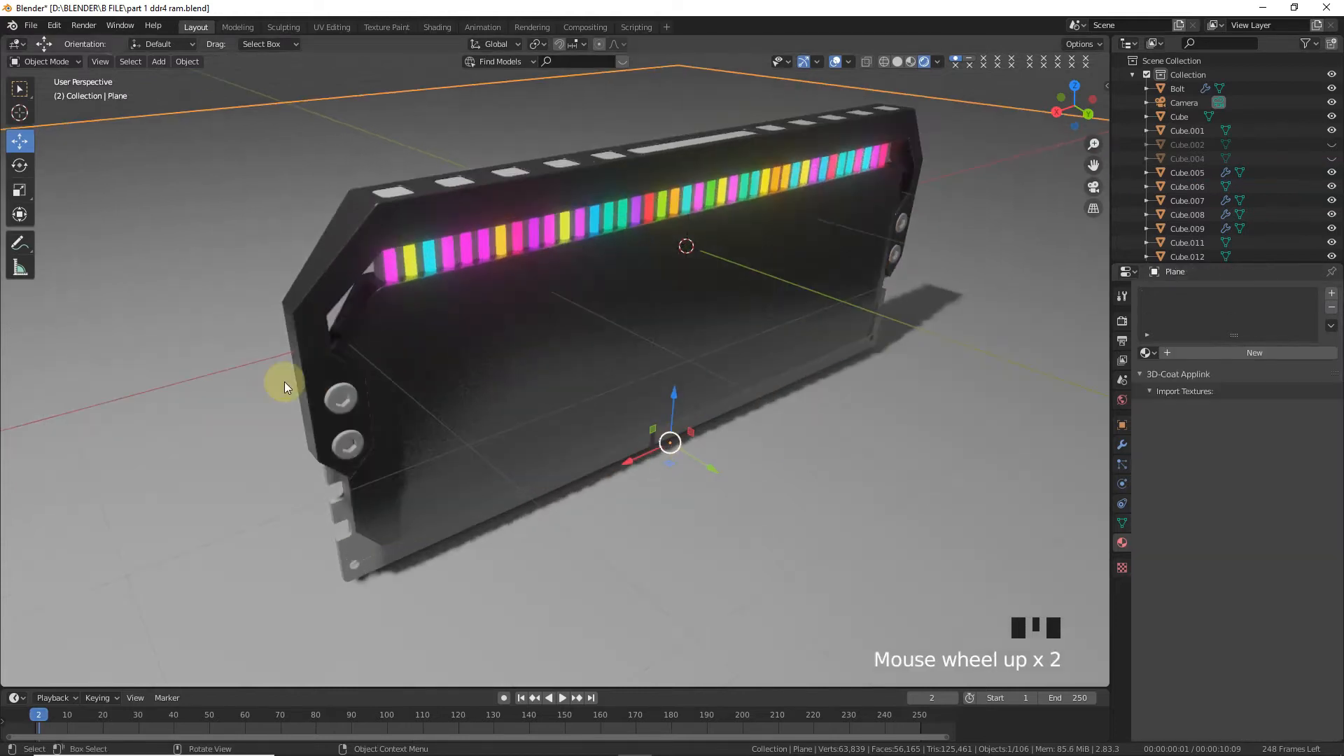
click(339, 402)
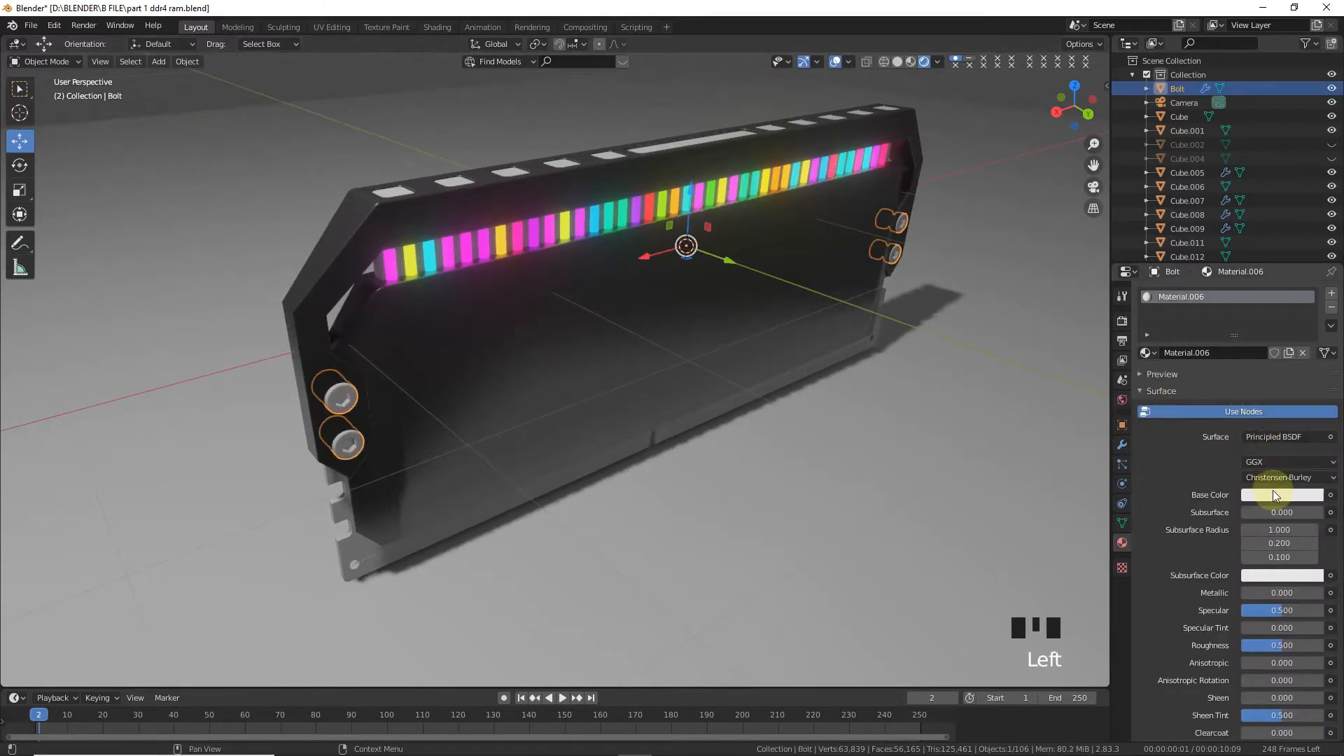
click(1273, 495)
drag(1313, 313, 1312, 364)
drag(1281, 593, 1324, 612)
click(728, 514)
- Use an Environment Texture as the world background colour and load the image Basic_2K_03.jpg into it
drag(1077, 97, 1073, 107)
click(1121, 320)
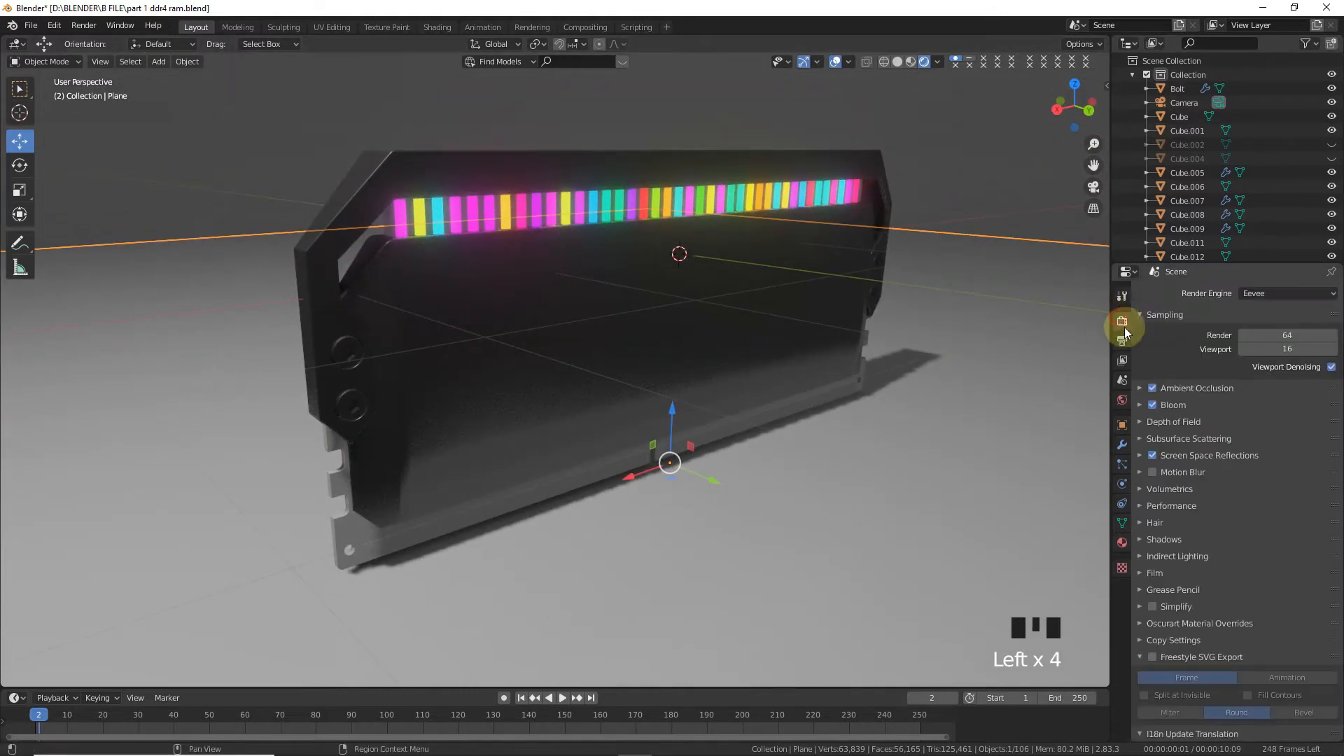
click(1122, 399)
click(1330, 385)
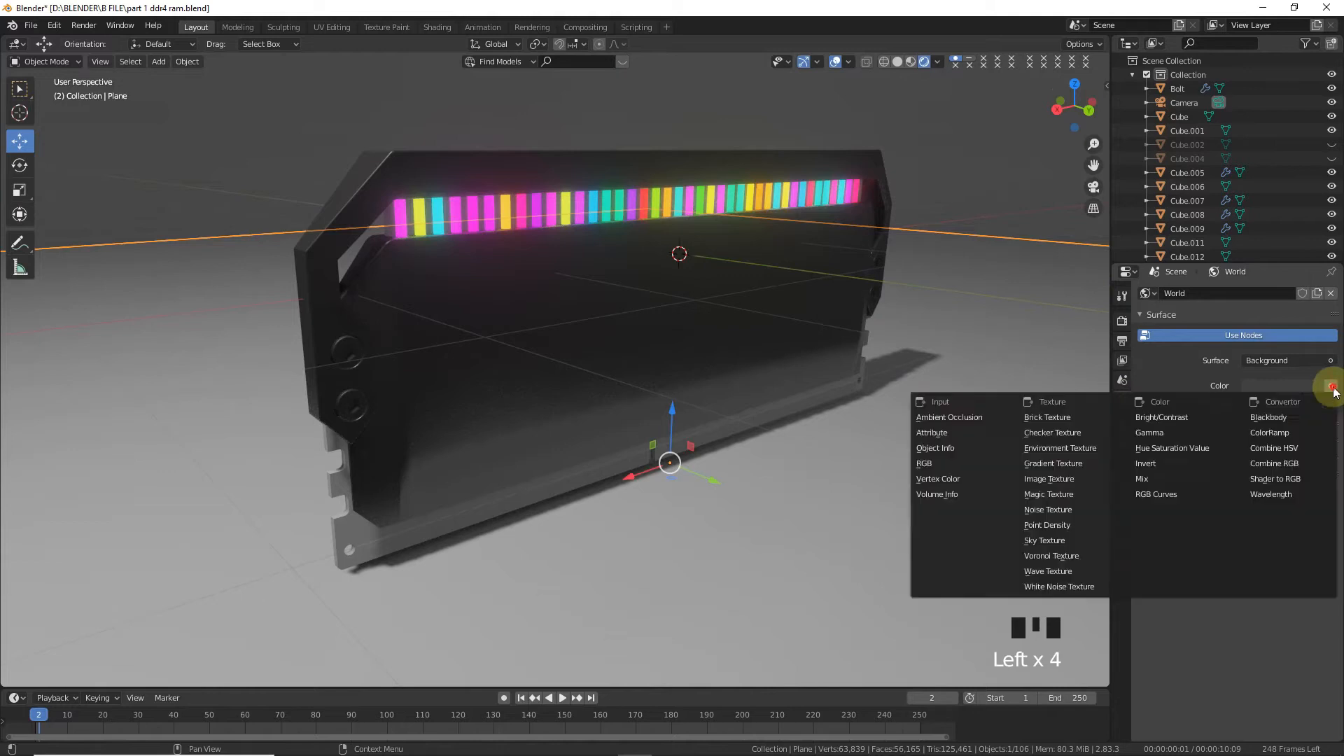
click(1103, 448)
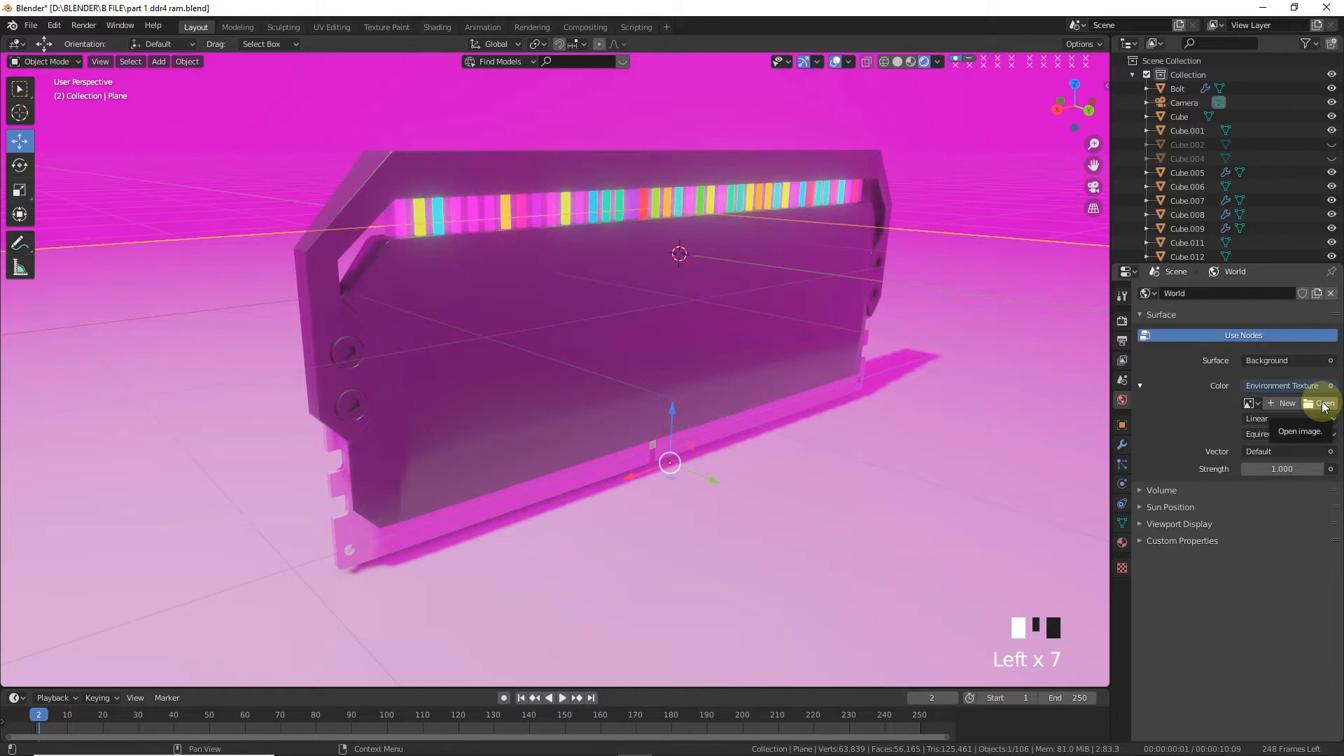
click(1322, 404)
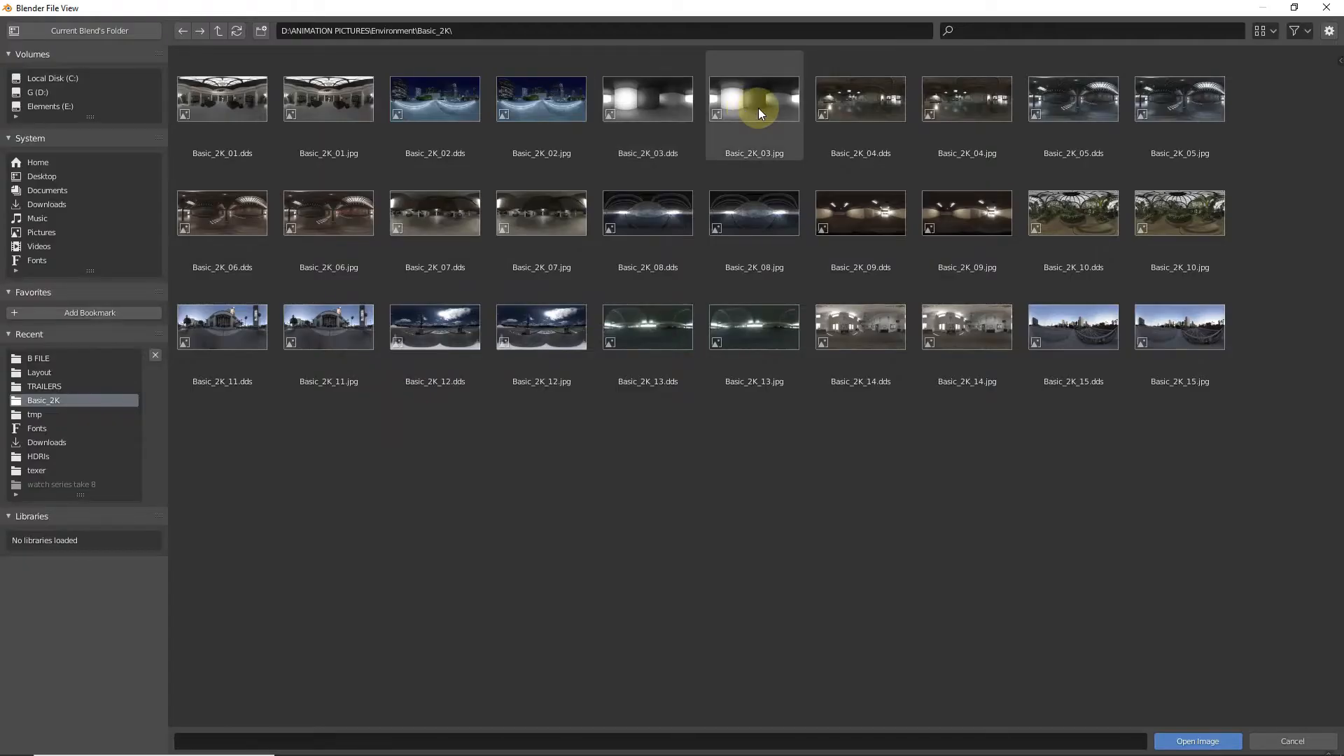
double_click(758, 108)
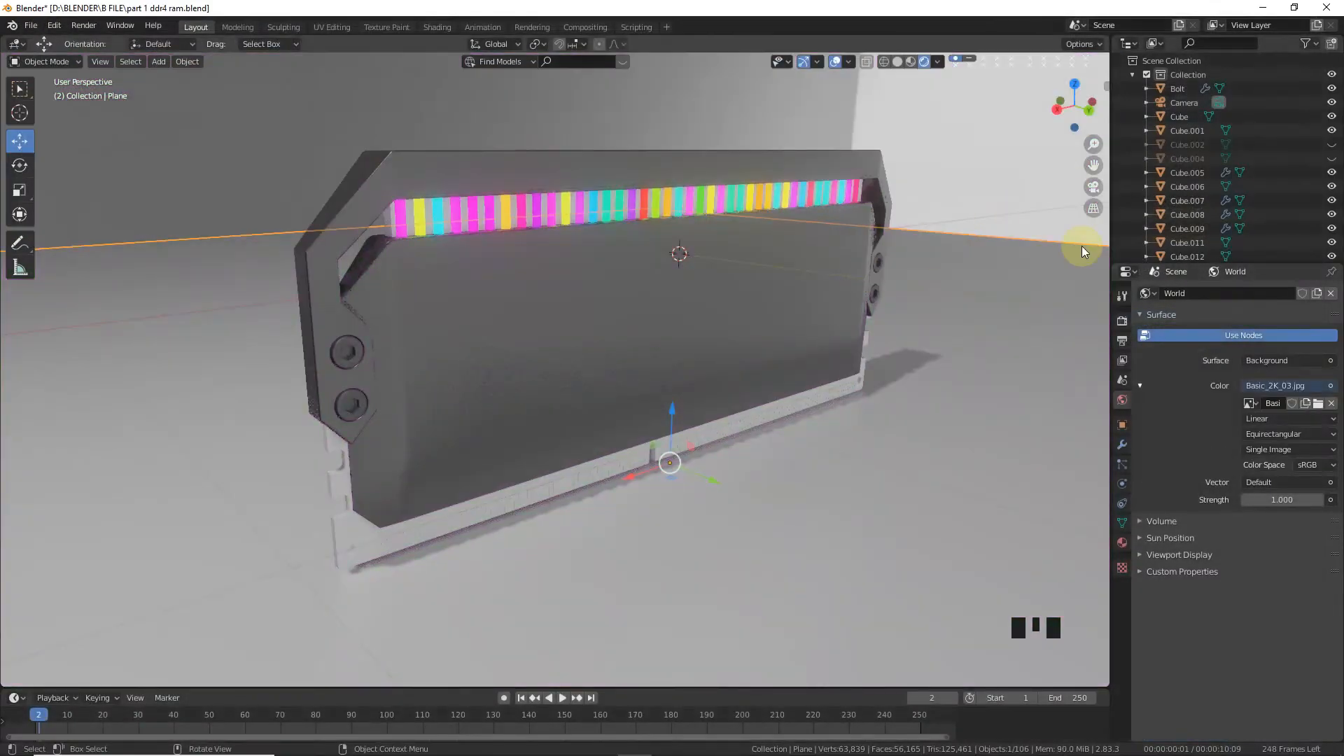
- Make the world background transparent in the render's Film settings
click(1122, 320)
click(1148, 522)
click(1149, 522)
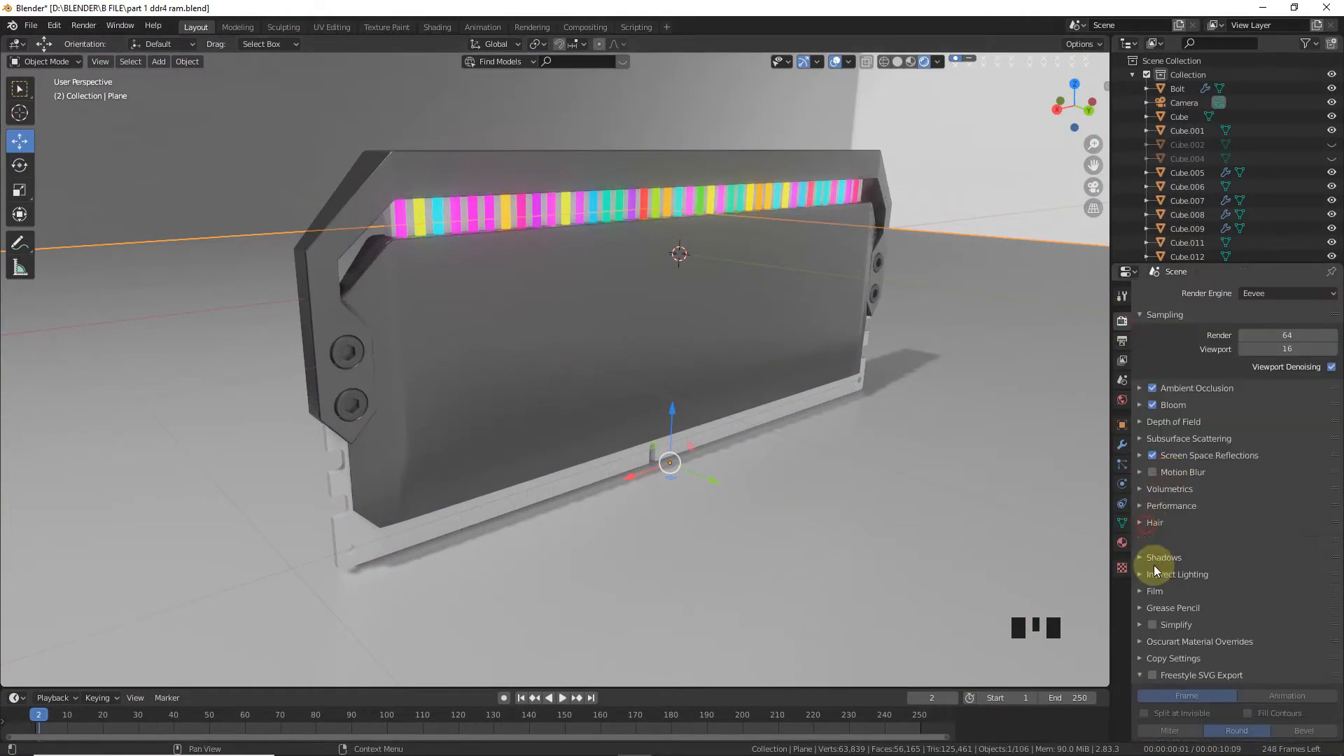
click(1155, 572)
click(1317, 608)
click(1153, 572)
- Darken the front plate material's base colour to a value of 0.213
click(644, 330)
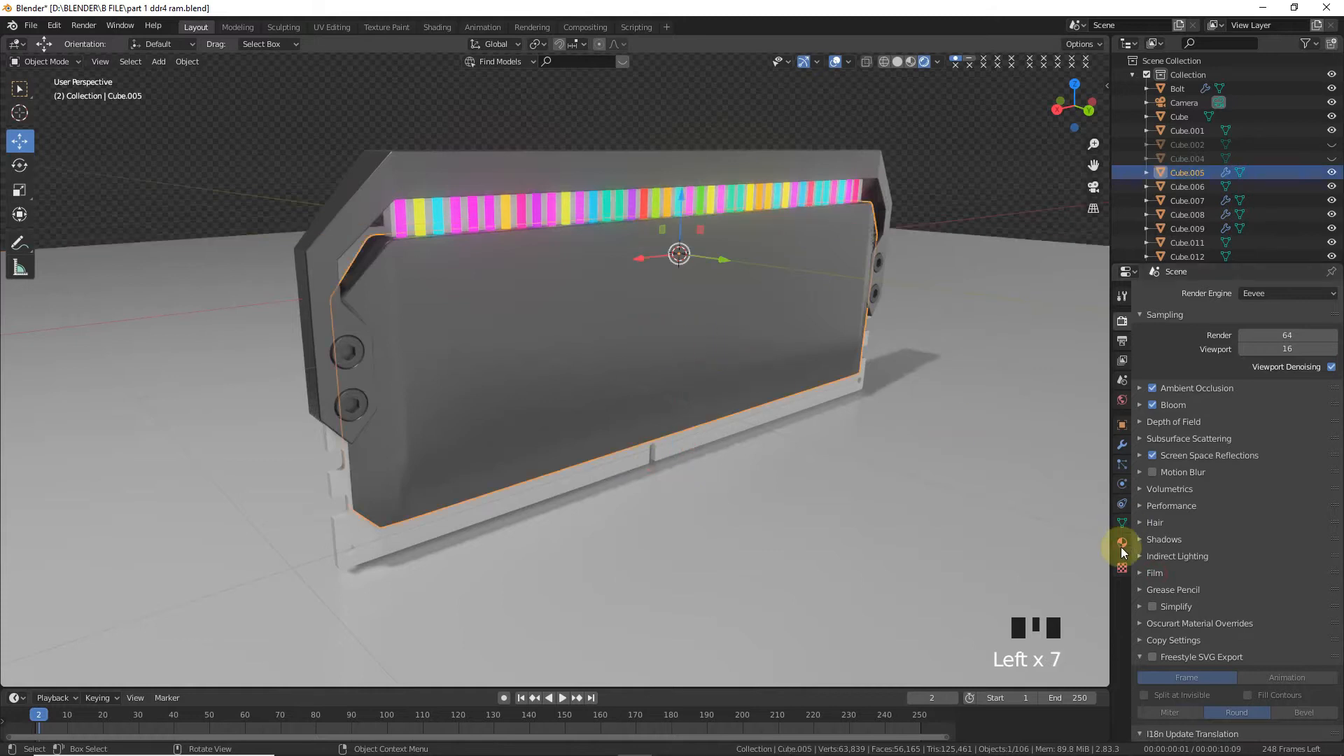
click(1122, 542)
click(1273, 494)
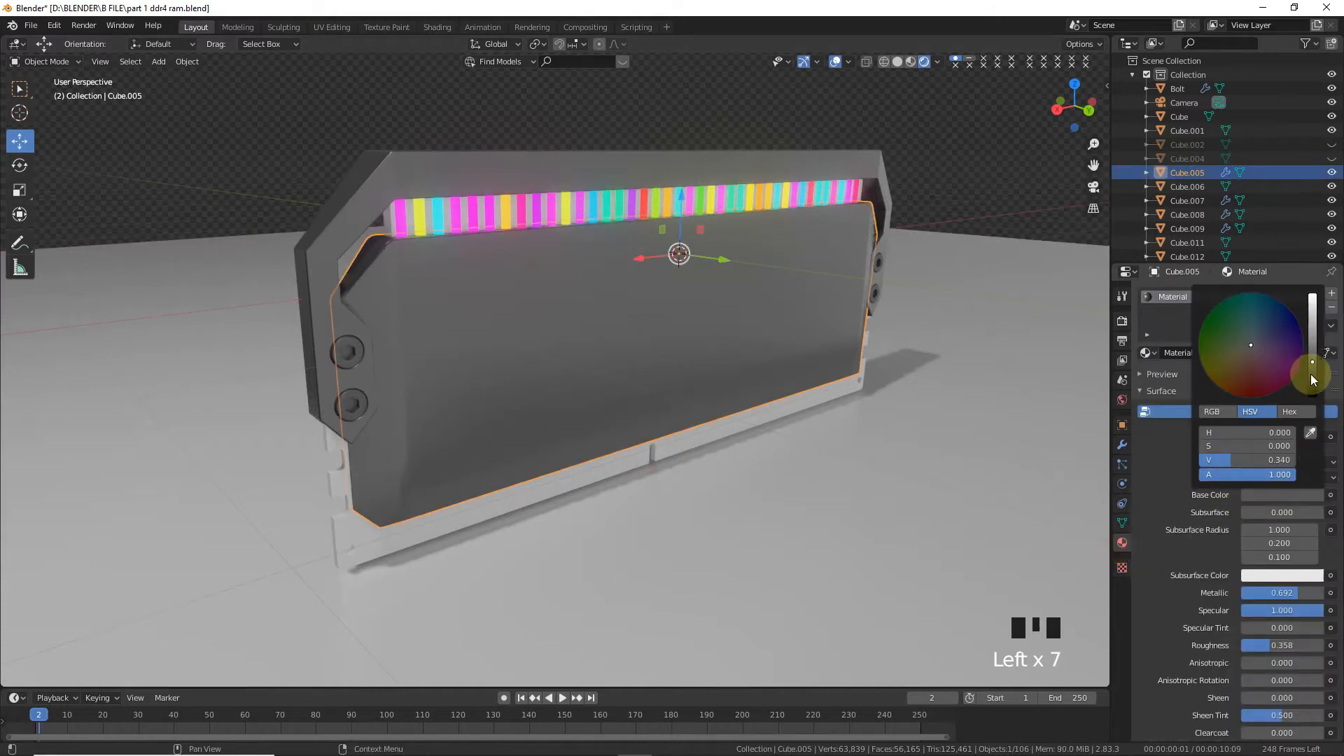
click(1314, 378)
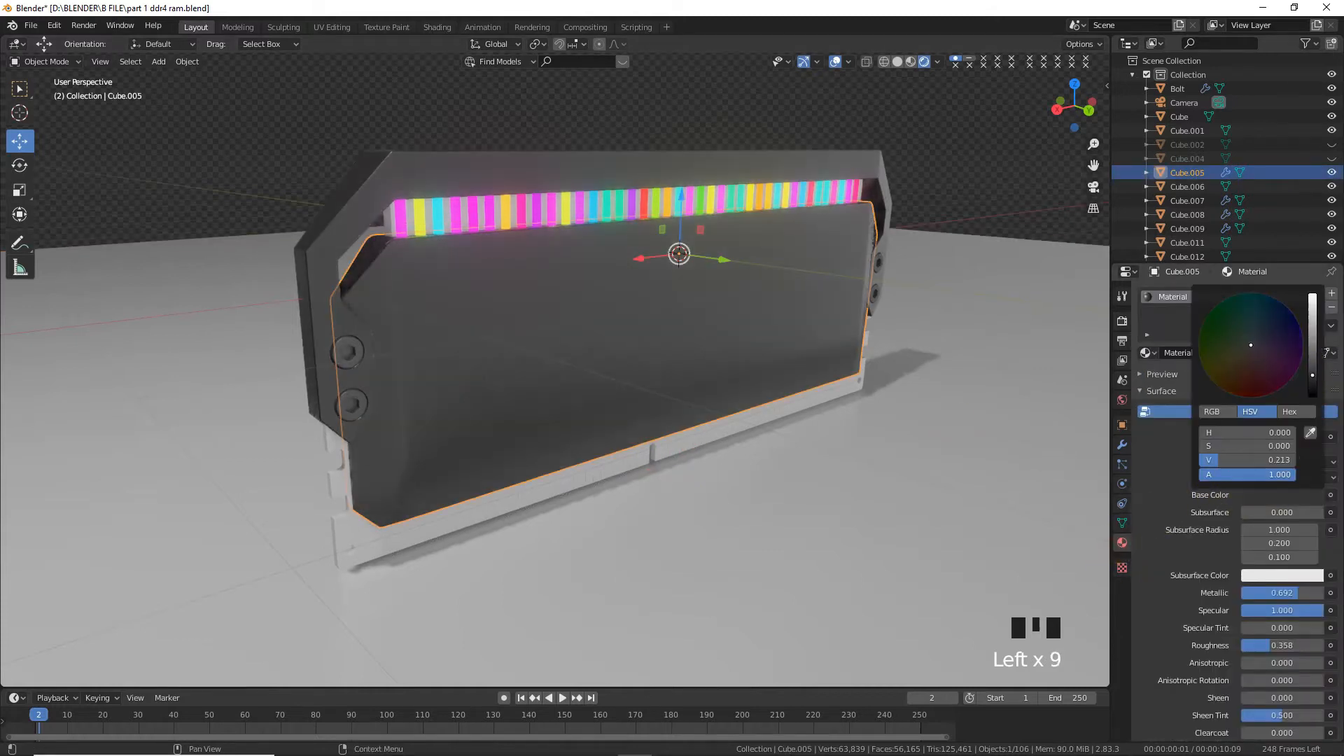
- Give the circuit board a new material with near-black base colour, metallic 0.767, specular 1.000 and roughness 0.408
click(336, 546)
click(1279, 349)
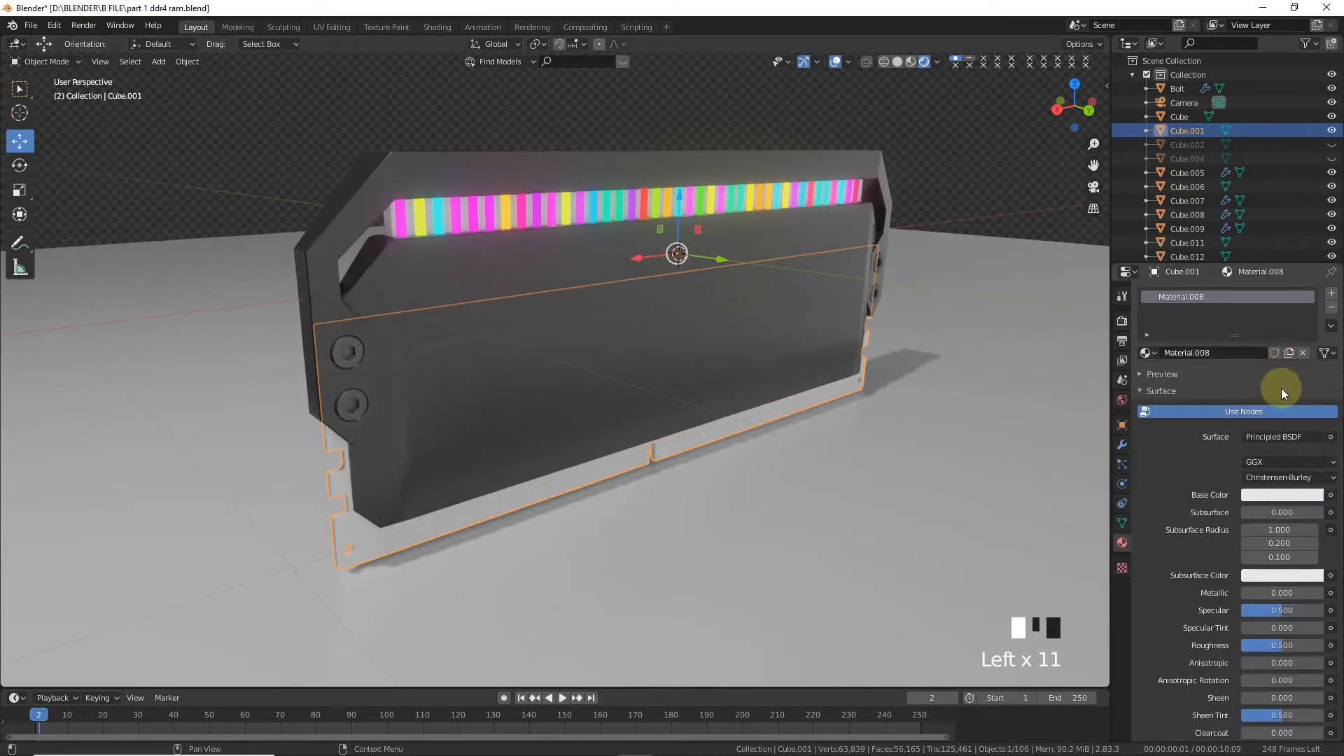
click(1283, 493)
drag(1312, 354, 1278, 643)
drag(1300, 593, 1281, 593)
click(1307, 495)
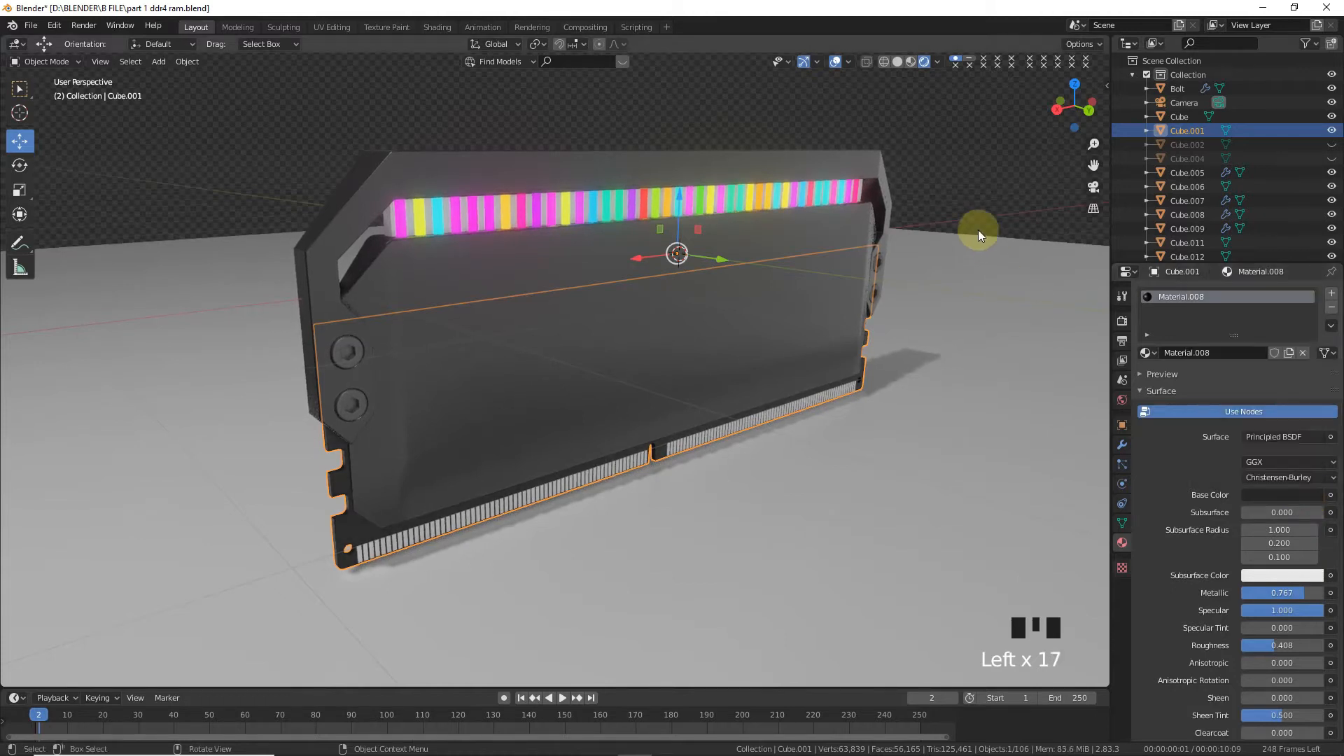
click(955, 193)
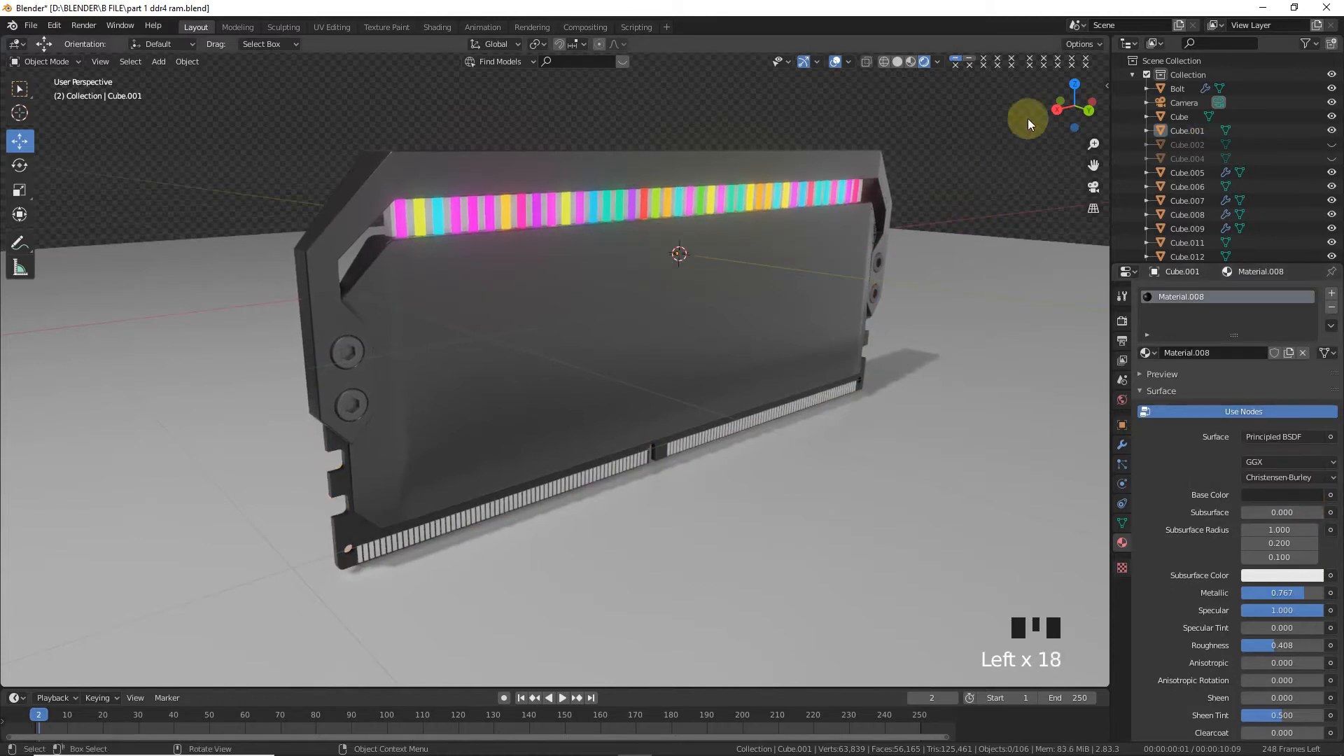
- Make the contact pins' material dark gold (H 0.127, S 0.990, V 0.647) with metallic 1.000, specular 1.000 and roughness 0.367
click(626, 470)
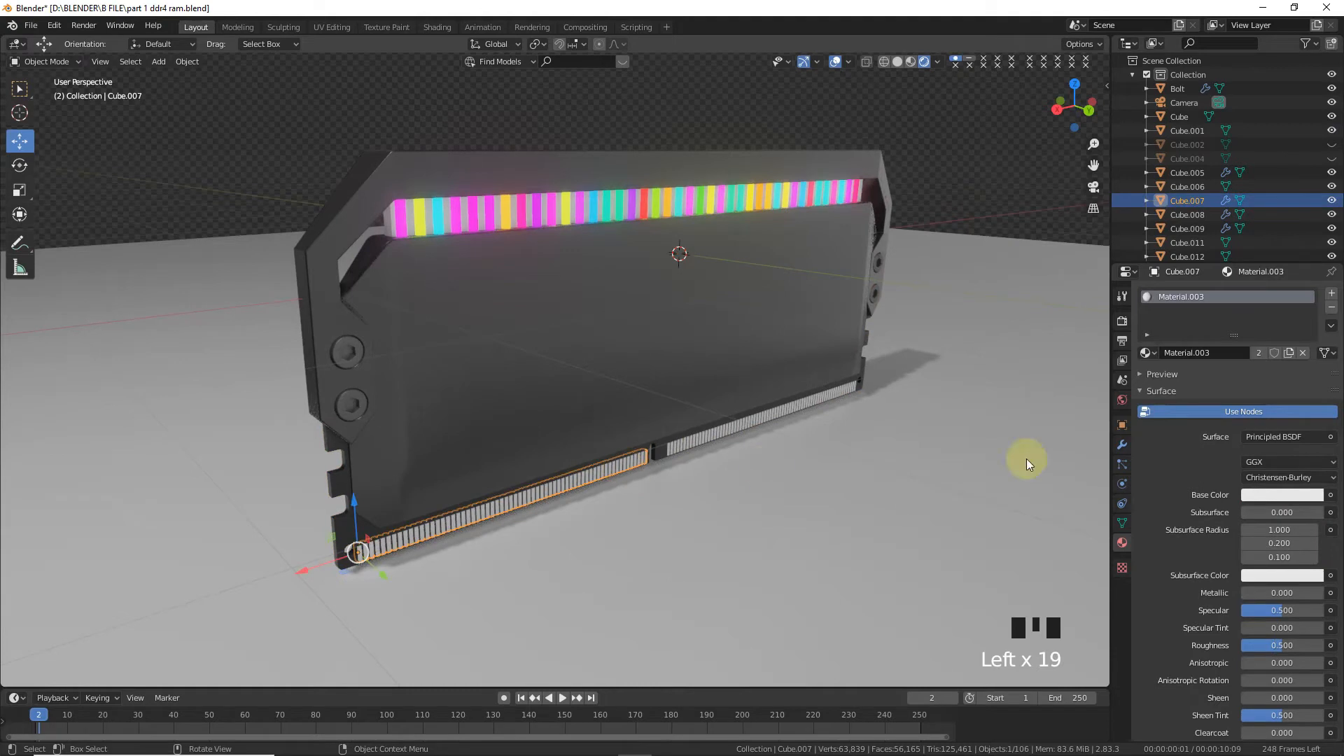
click(1271, 494)
click(1213, 381)
drag(1271, 593, 1305, 648)
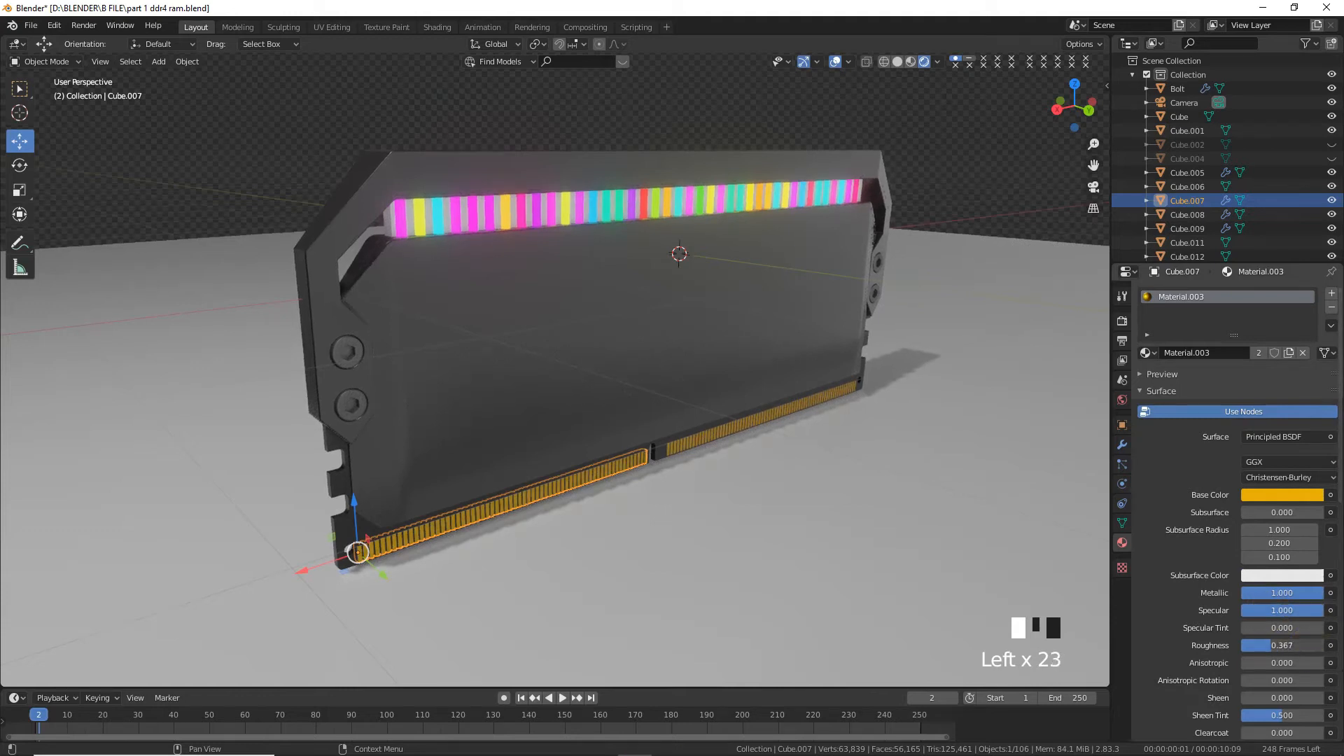
click(1282, 495)
drag(1315, 319, 1312, 325)
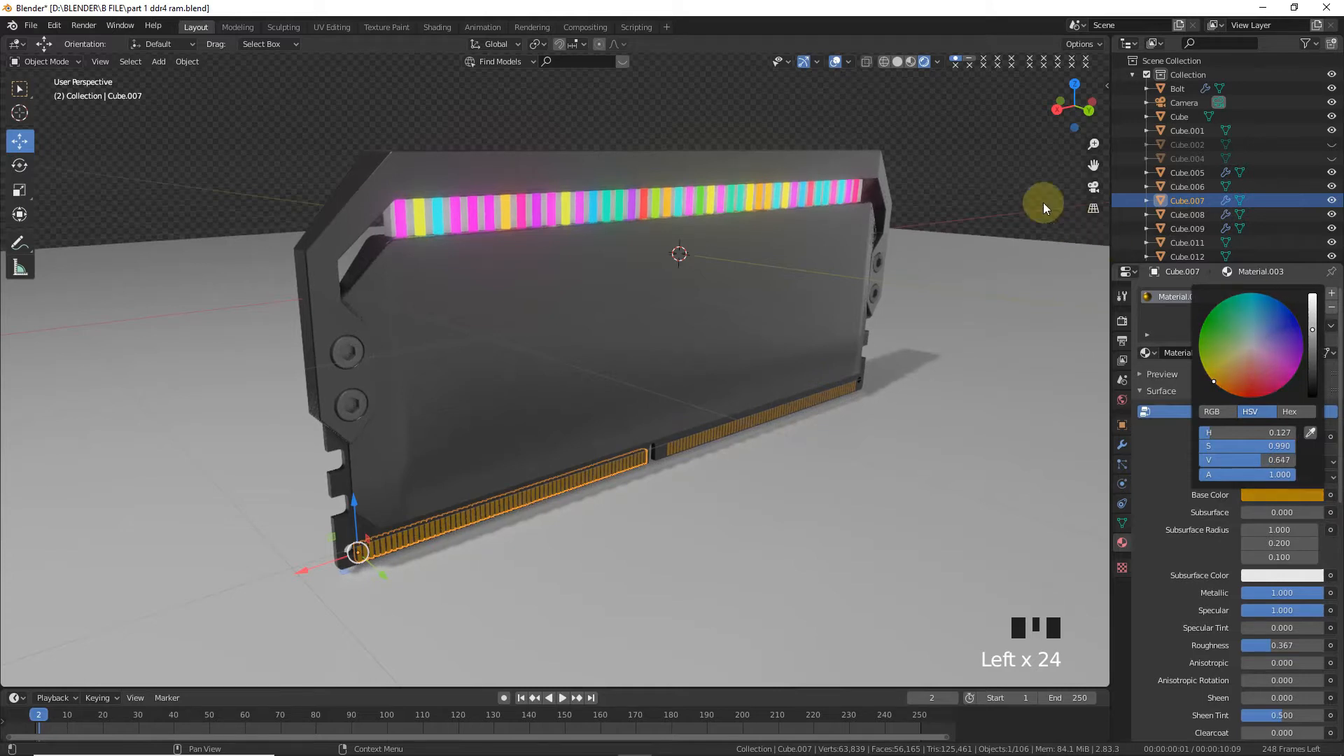
click(954, 222)
- Open the glass material of the small blocks along the module's top edge in the Shader Editor and delete its Principled BSDF node
drag(1070, 96, 926, 164)
drag(1093, 166, 1109, 192)
click(720, 283)
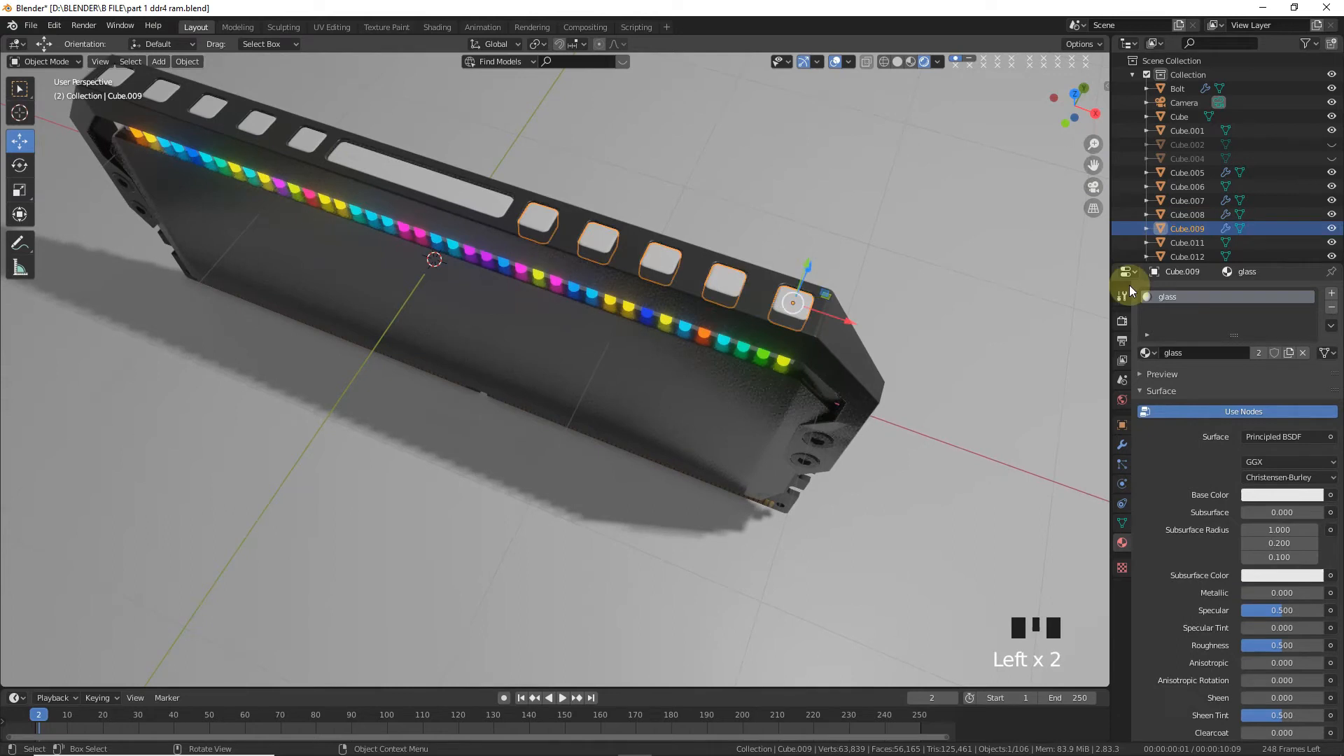
click(15, 44)
click(53, 170)
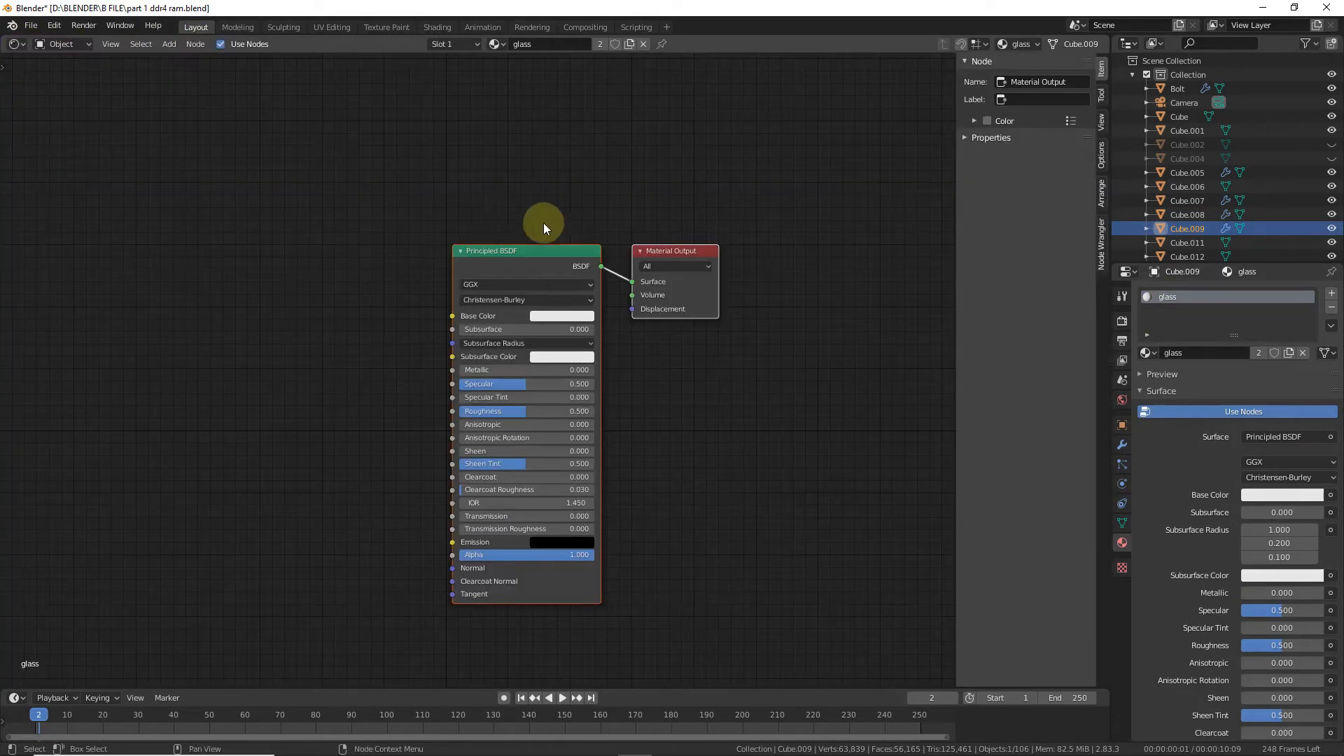
click(529, 251)
key(Delete)
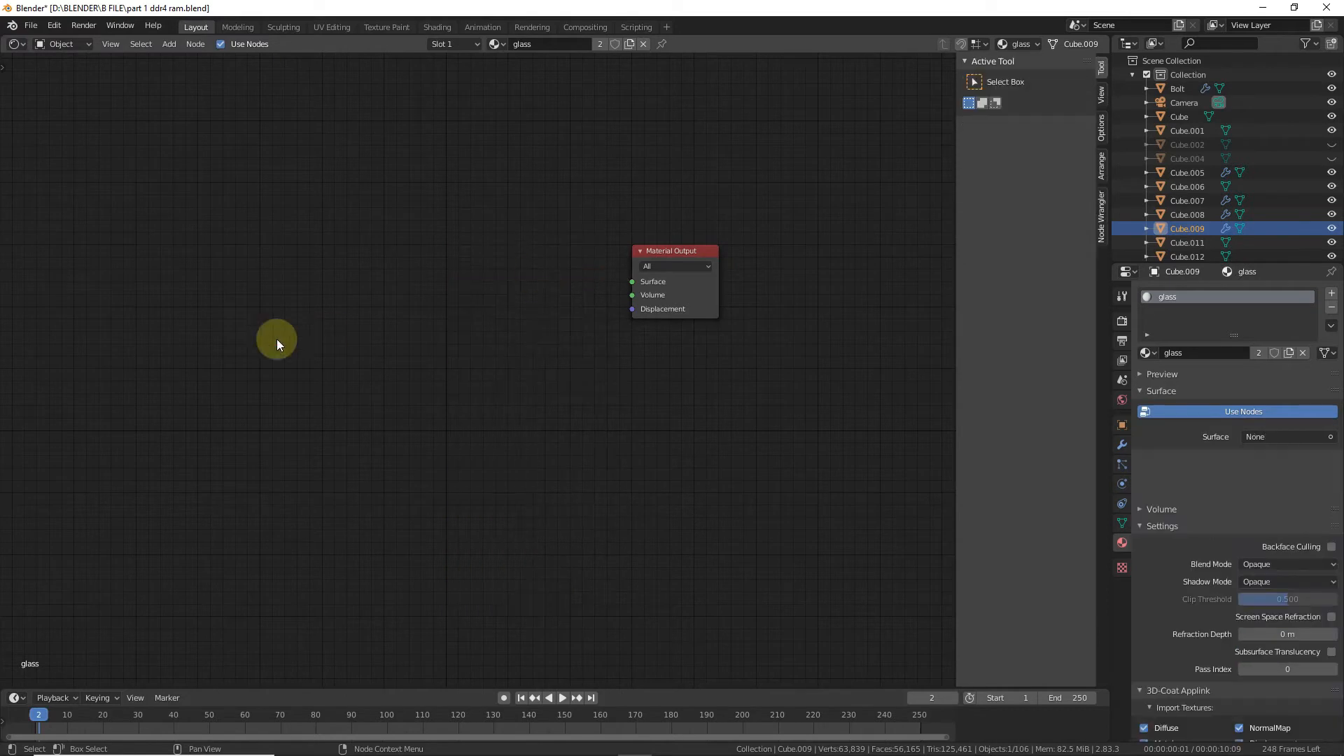
- Add a Mix Shader node to the glass material and shift it and the Material Output node to make room for more shaders
key(shift+a)
click(245, 336)
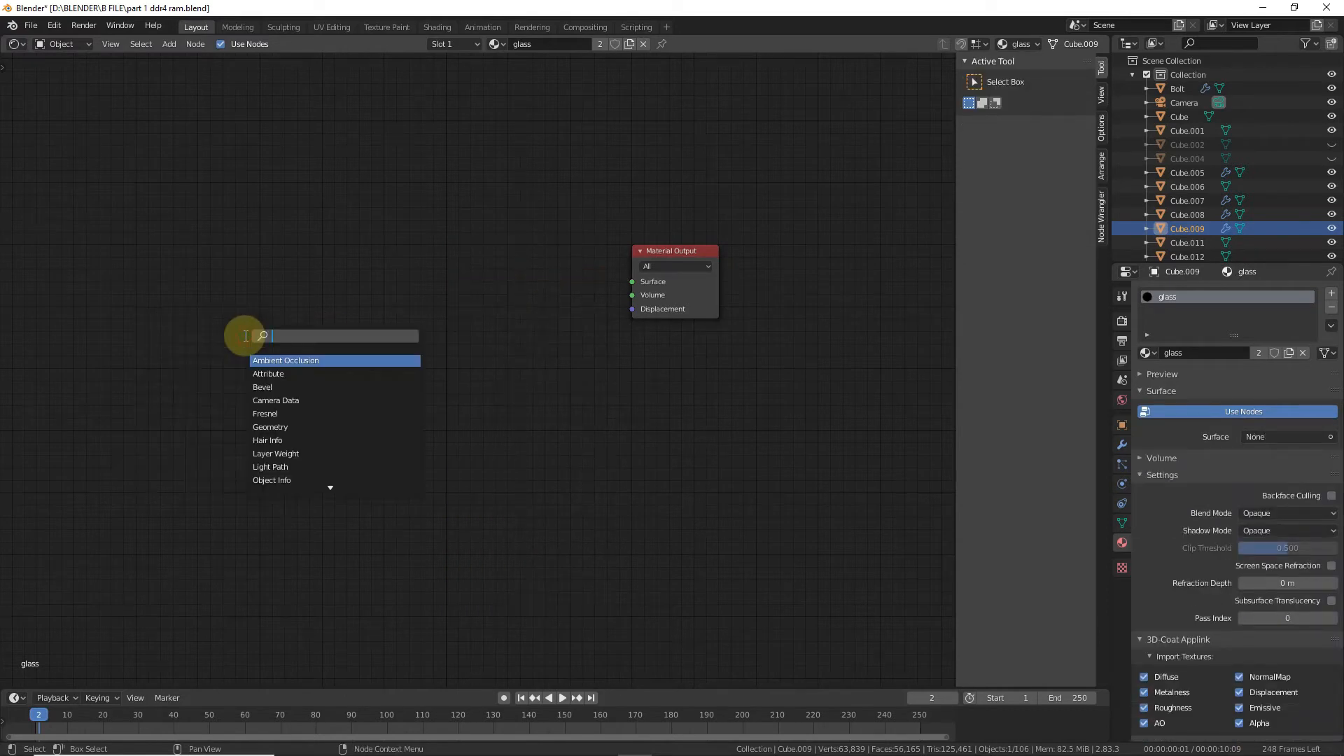
text(mix)
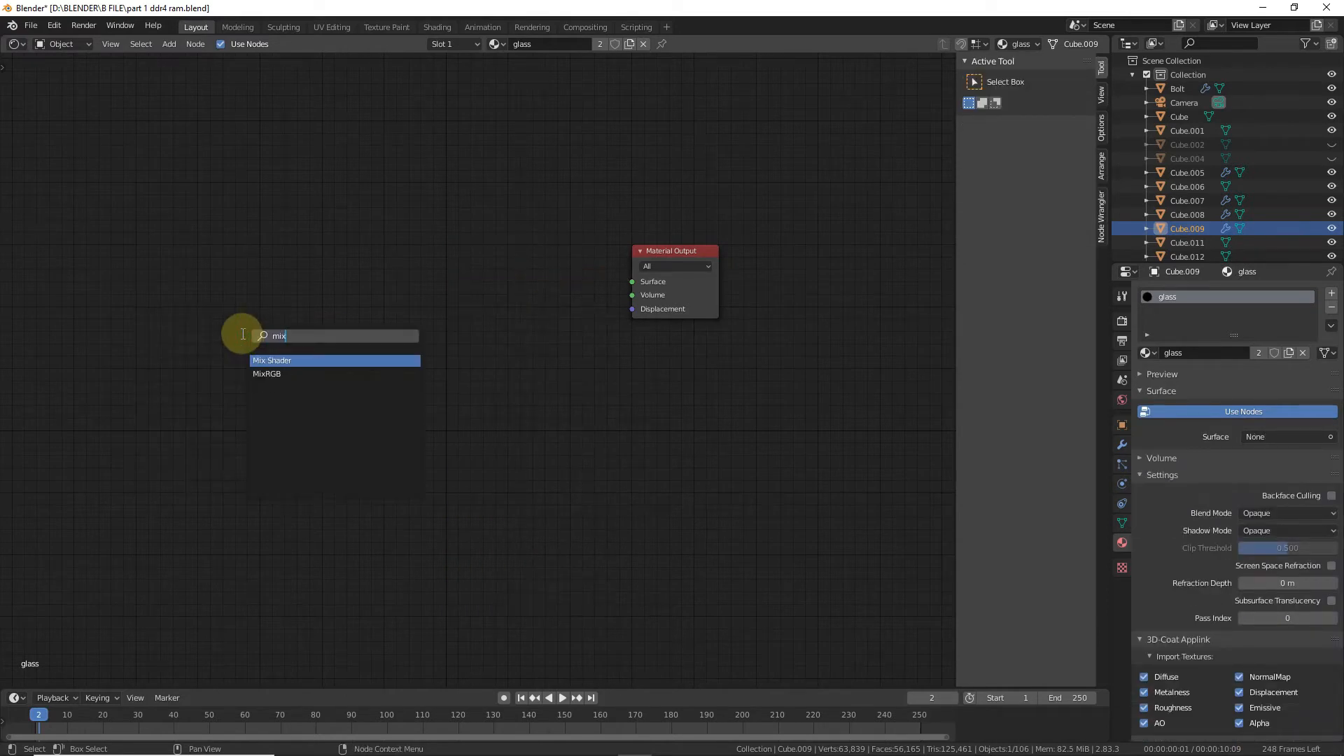
click(284, 359)
click(517, 336)
drag(672, 247, 774, 276)
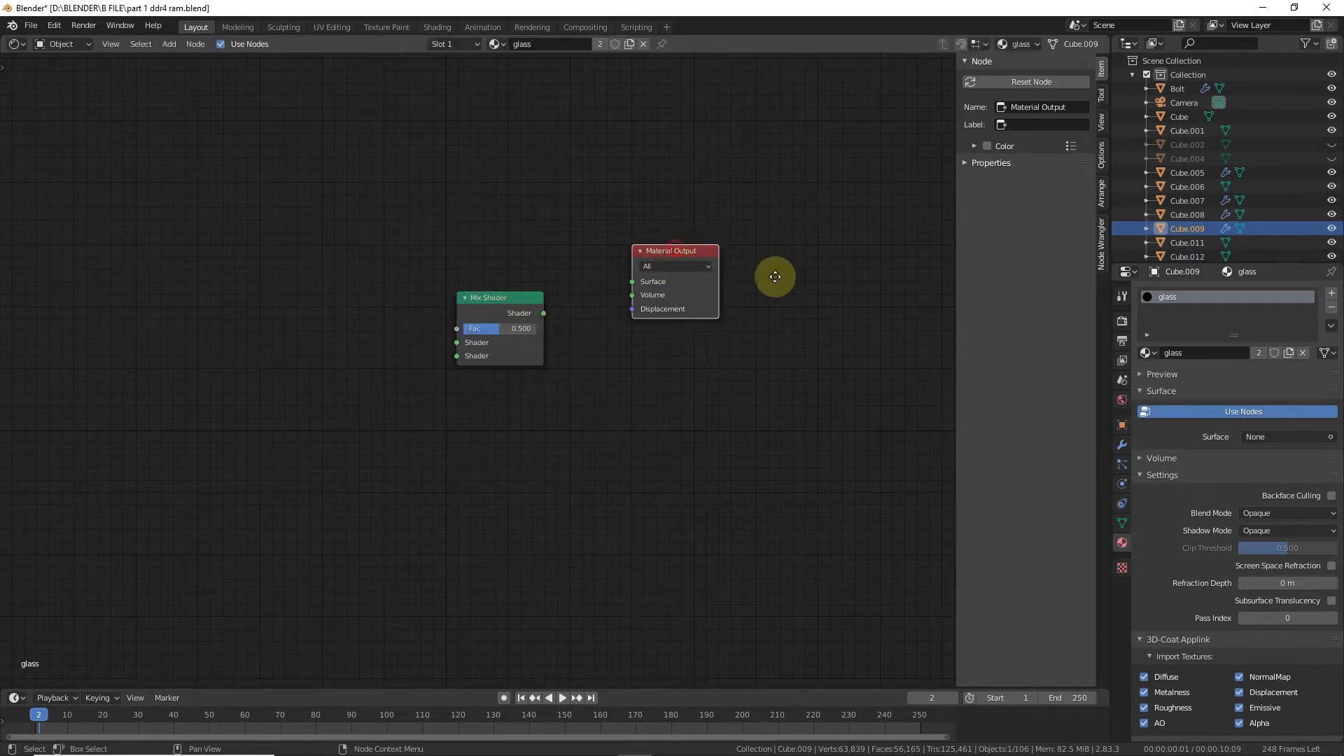
drag(508, 299, 602, 300)
- Add a Glass BSDF node to the glass material, placed to the lower left of the Mix Shader
key(shift+a)
click(246, 329)
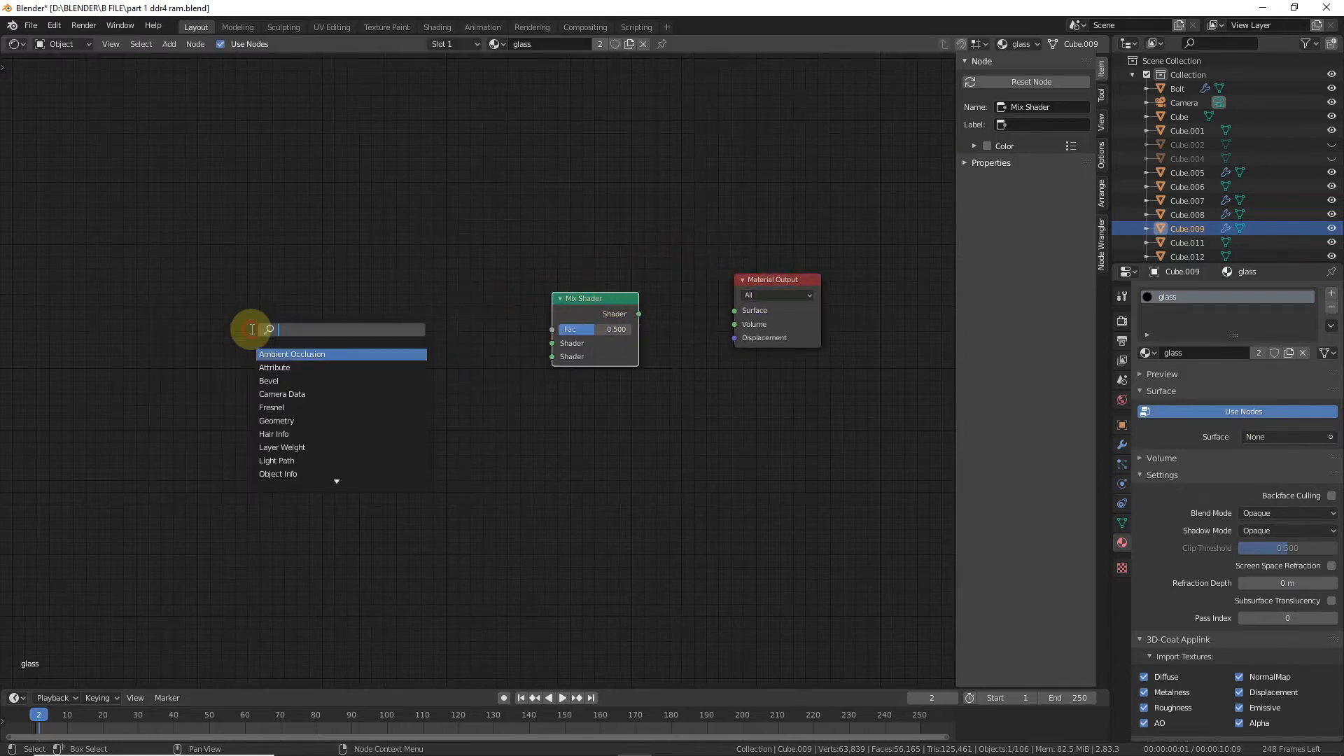
text(glas)
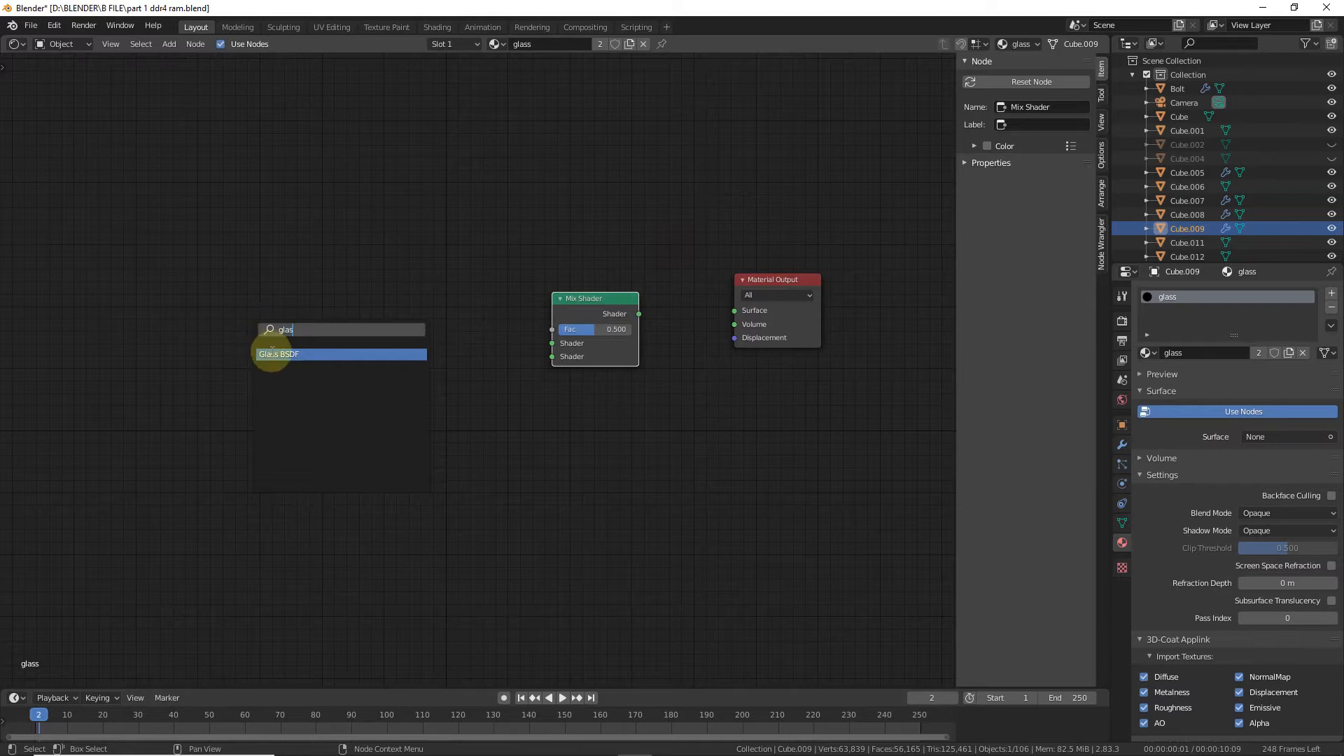
click(273, 354)
click(222, 480)
- Add a Glossy BSDF node and stack it directly below the Glass BSDF node
key(shift+a)
click(375, 394)
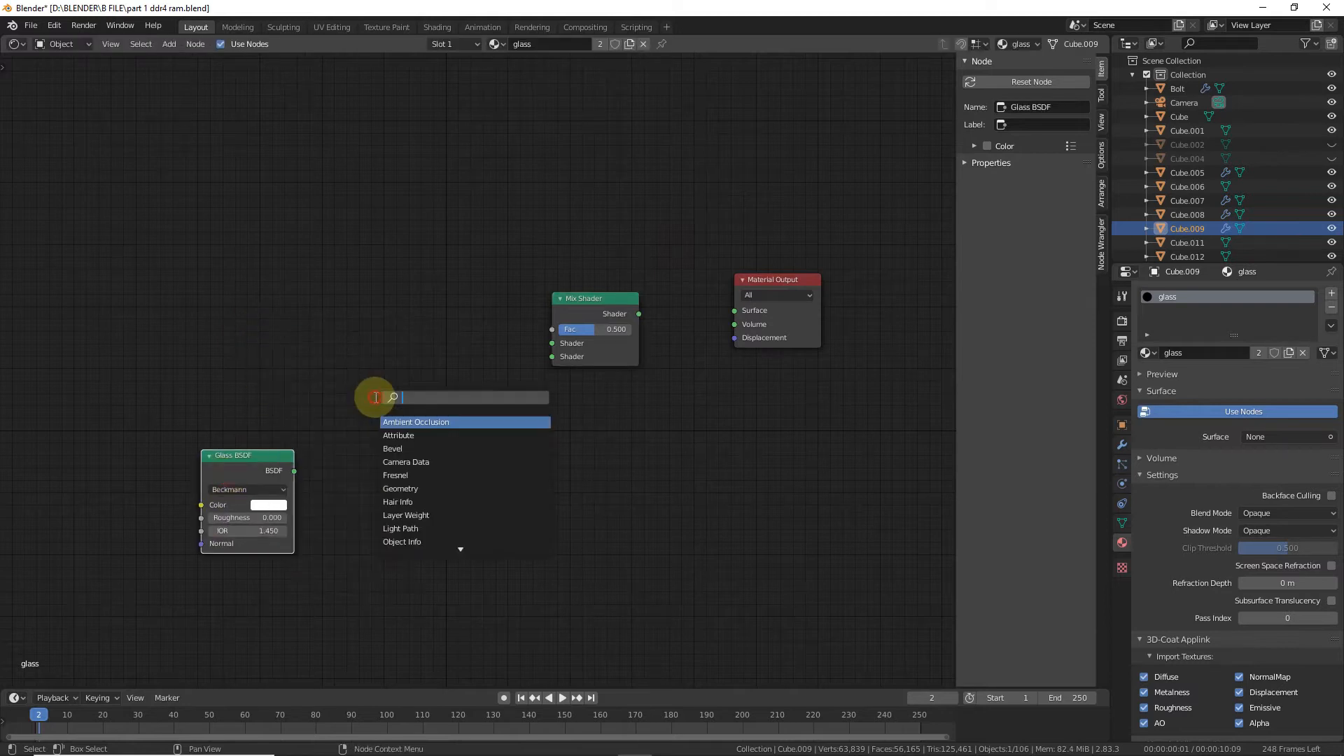
text(glo)
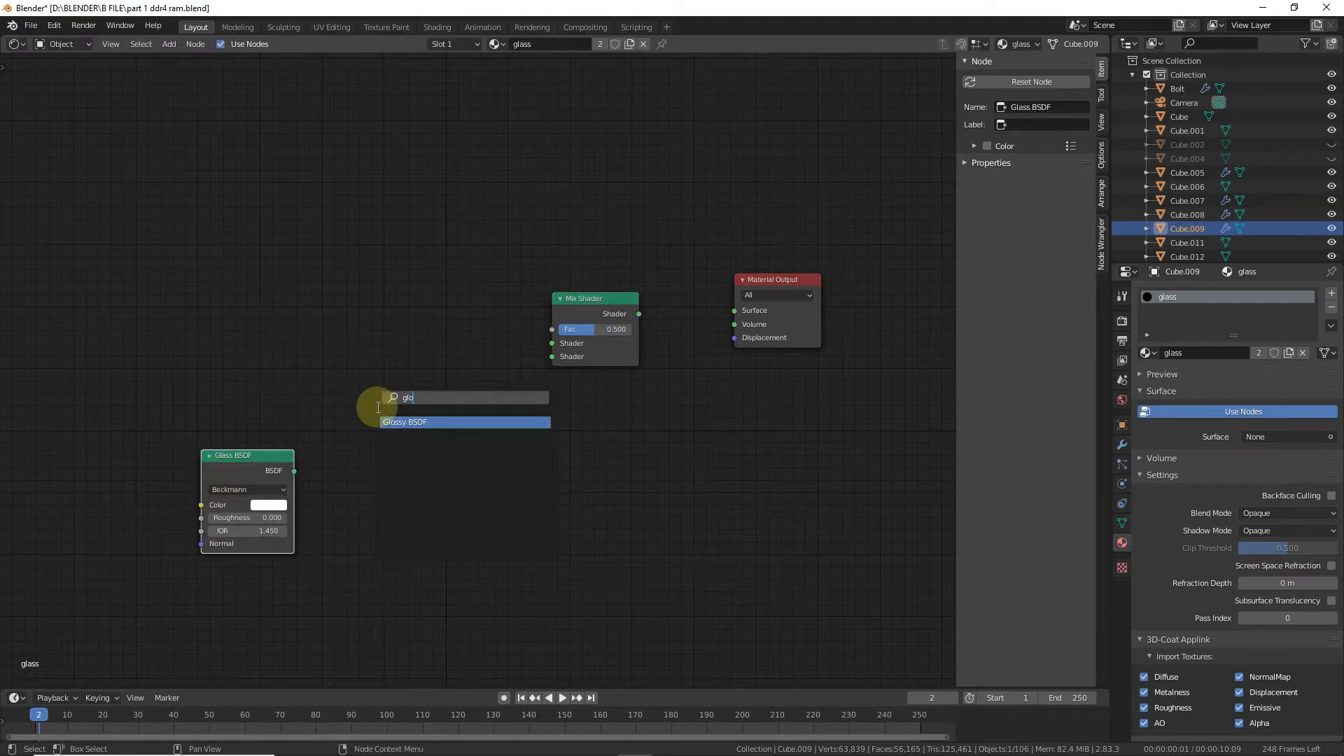
click(389, 418)
click(306, 545)
drag(229, 471, 276, 399)
drag(325, 538, 254, 484)
- Add a Fresnel node above the Glass BSDF node
key(shift+a)
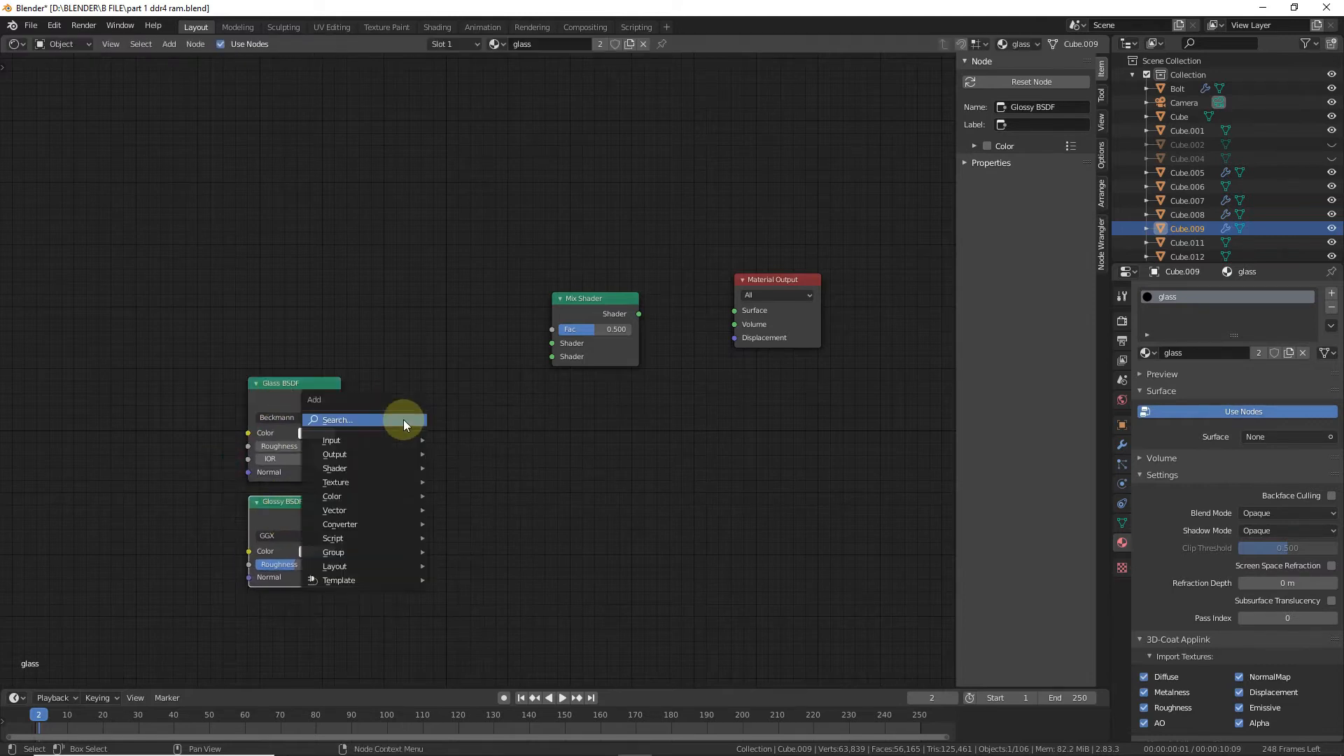
click(403, 418)
text(fres)
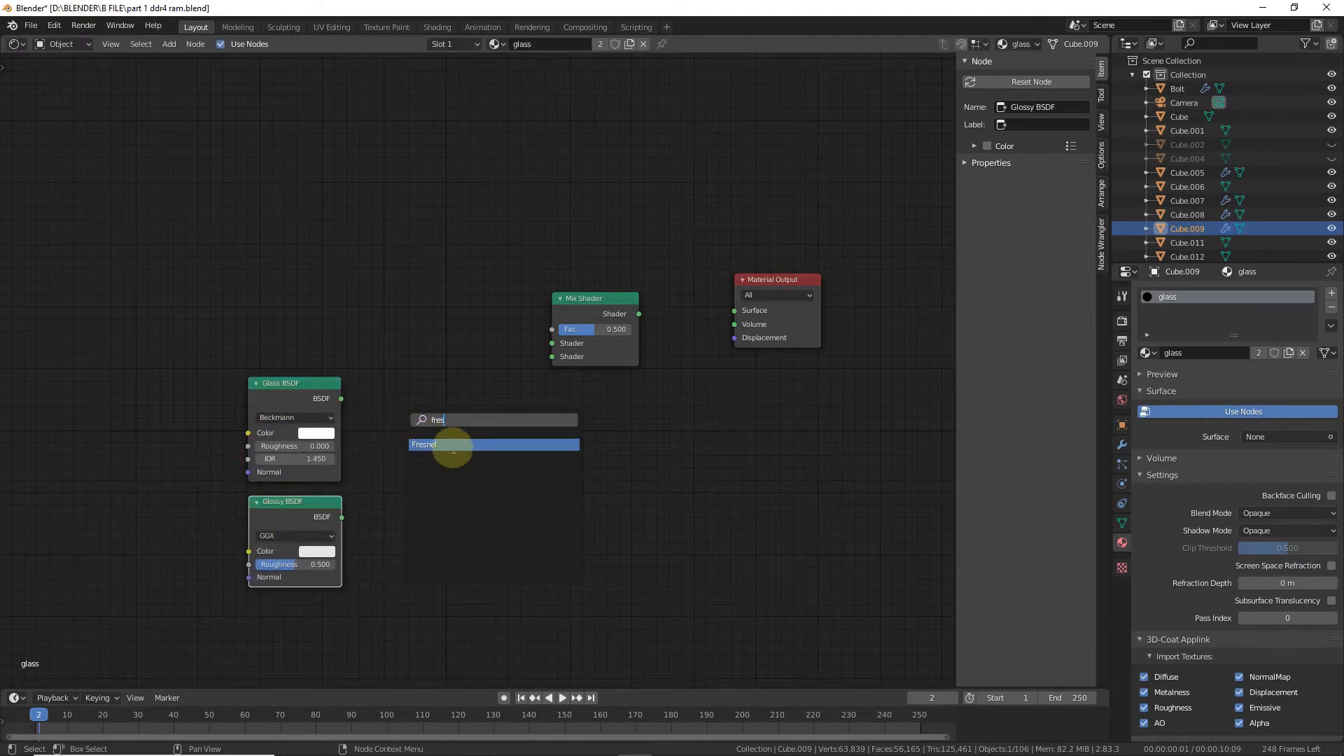
key(Return)
click(225, 252)
- Add an RGB Curves node, linking Fresnel Fac to its Color input and its Color output to the Mix Shader's Fac
key(shift+a)
click(381, 310)
text(rgb)
click(418, 358)
click(412, 333)
drag(271, 240, 320, 310)
drag(468, 159, 531, 326)
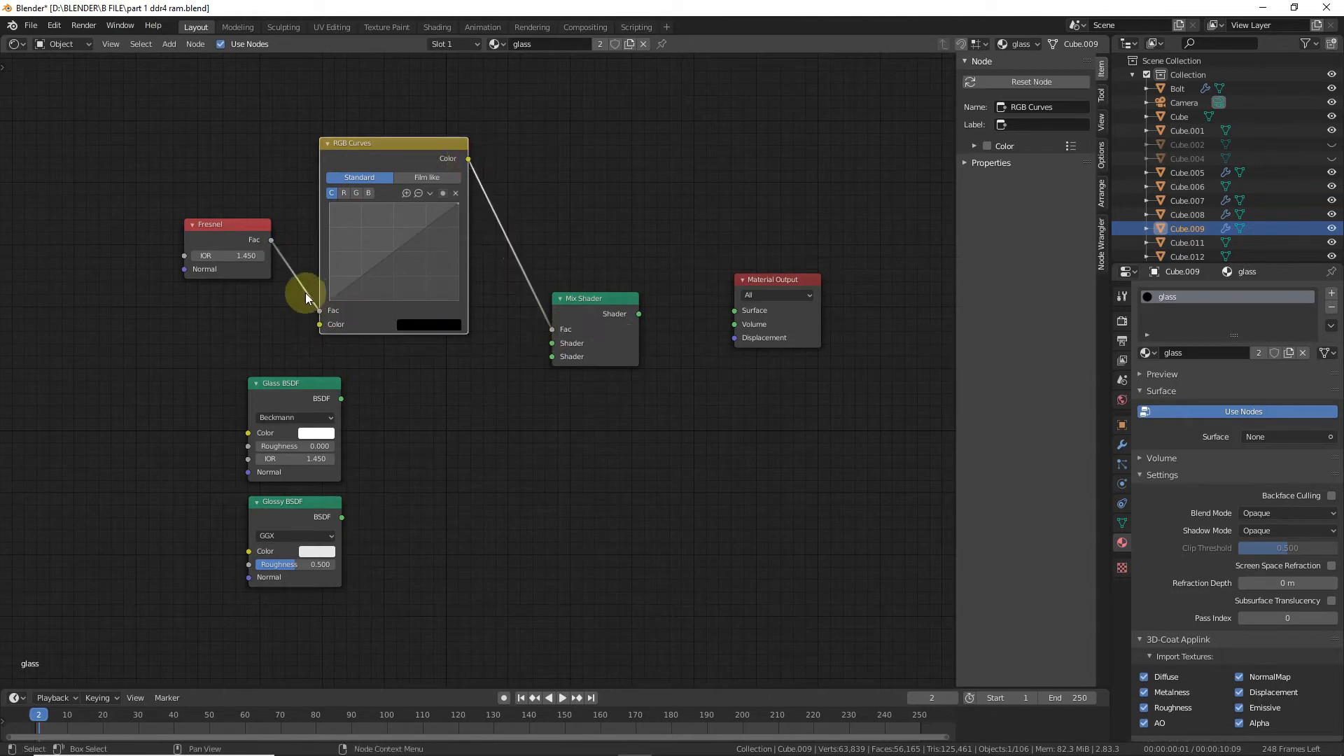
drag(321, 309, 320, 326)
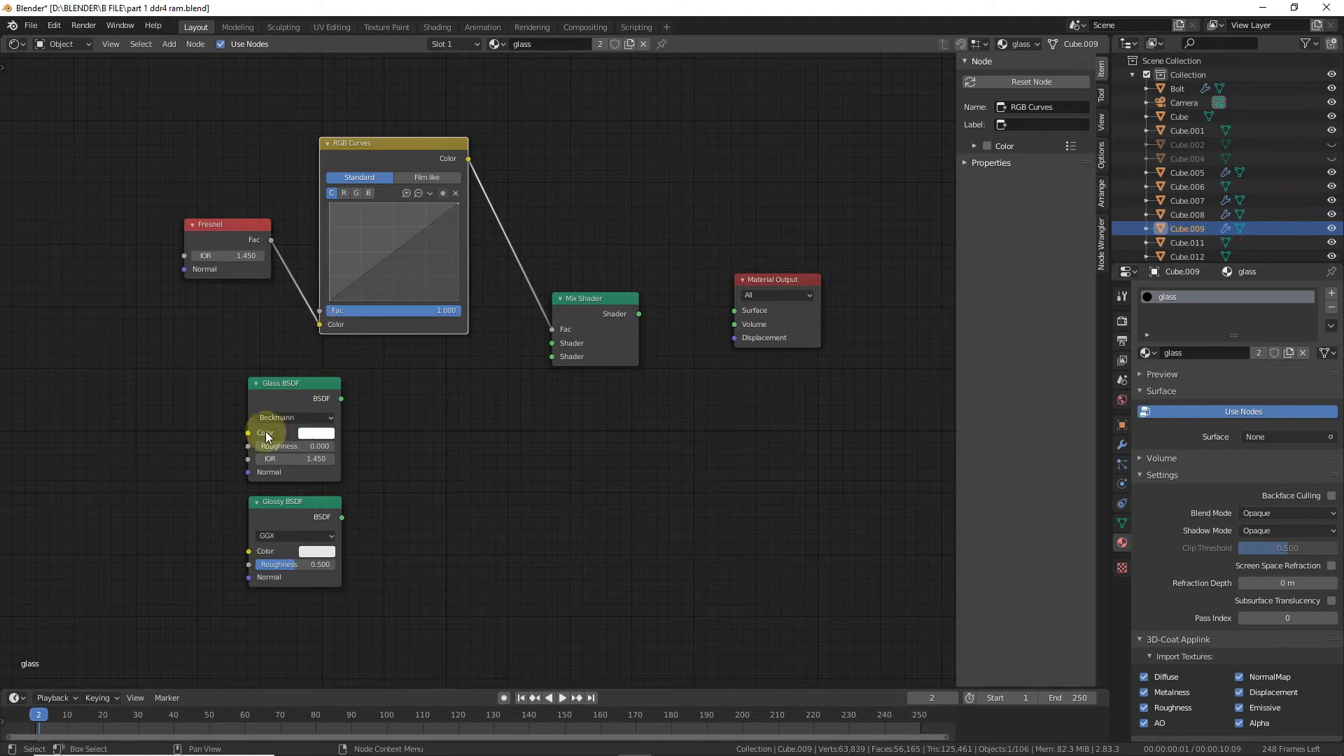
- Link the Glass and Glossy shaders through the Mix Shader to the Material Output's Surface, and set the Glossy roughness to 0.385
drag(341, 397, 427, 439)
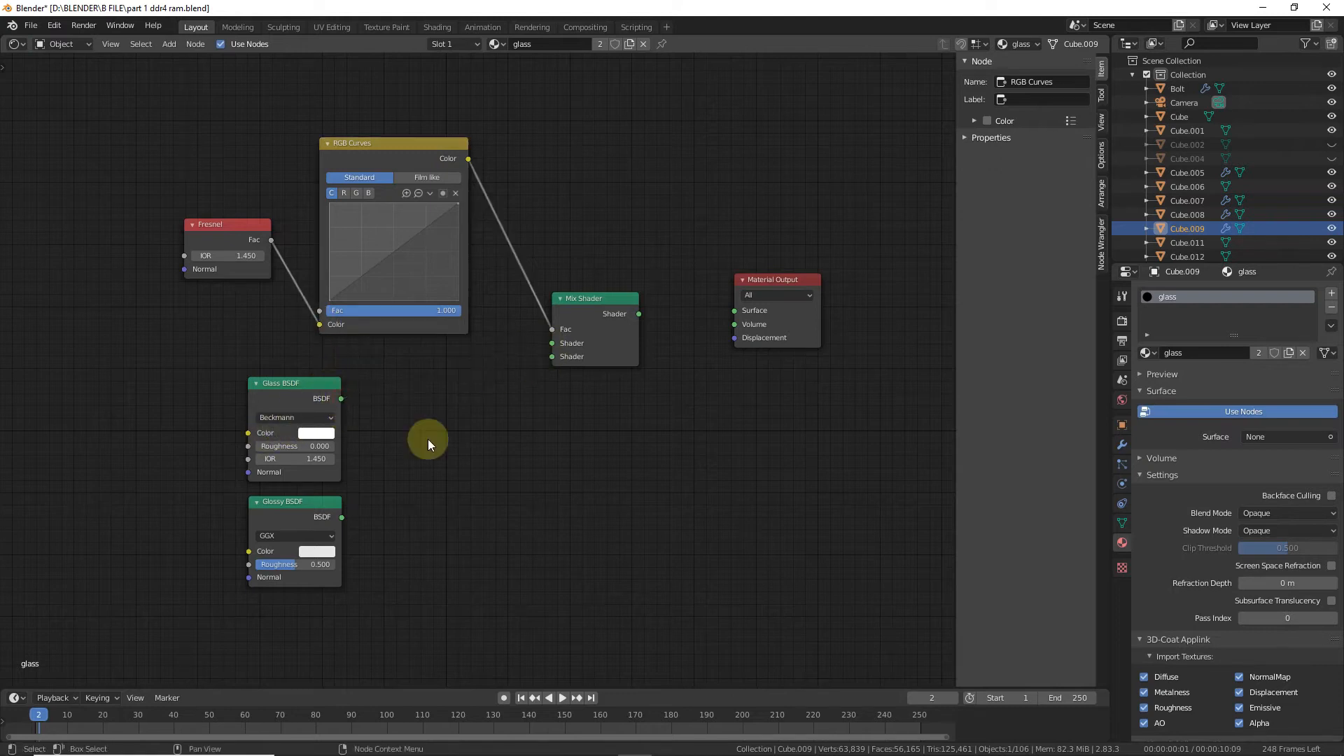
drag(341, 397, 560, 343)
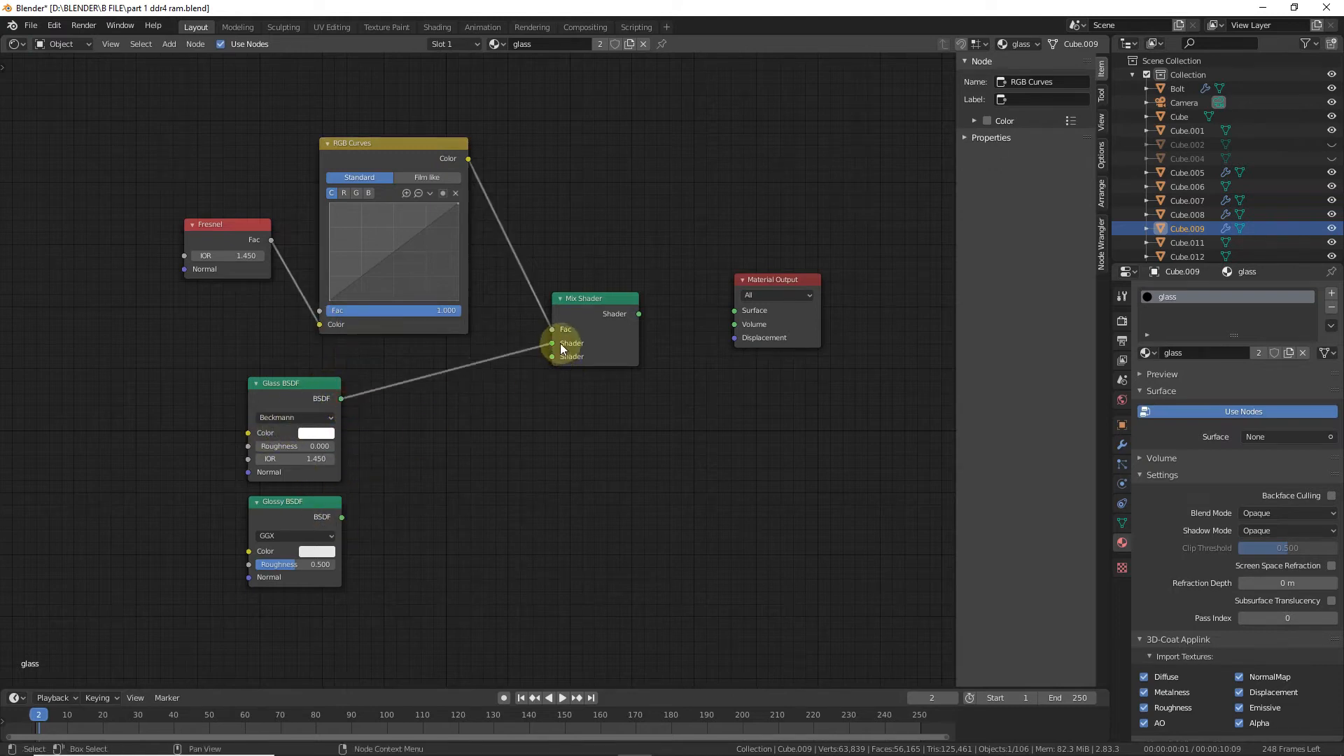
drag(342, 516, 551, 358)
drag(639, 314, 746, 310)
drag(309, 564, 284, 564)
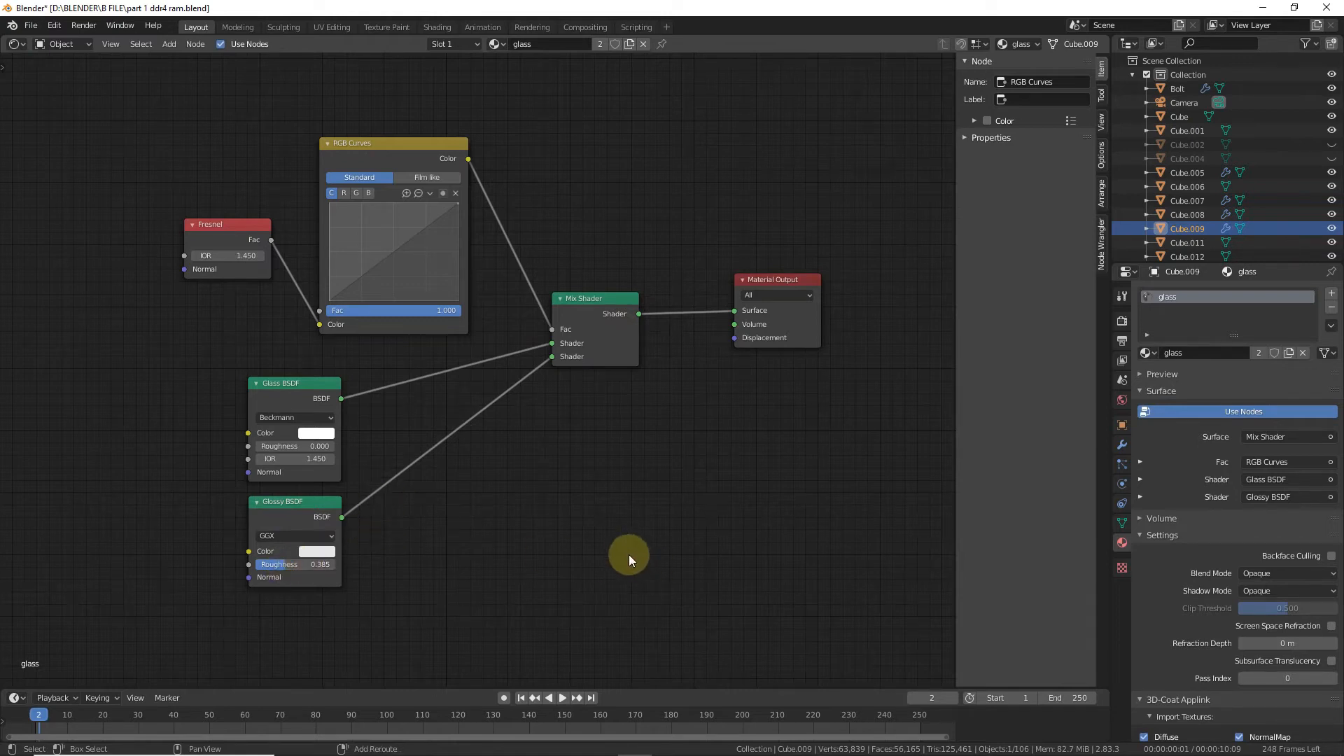
- Add an Image Texture node beside the Glossy BSDF and load the WaterDropletsMixedBubbled001_NRM1 image into it
key(shift+a)
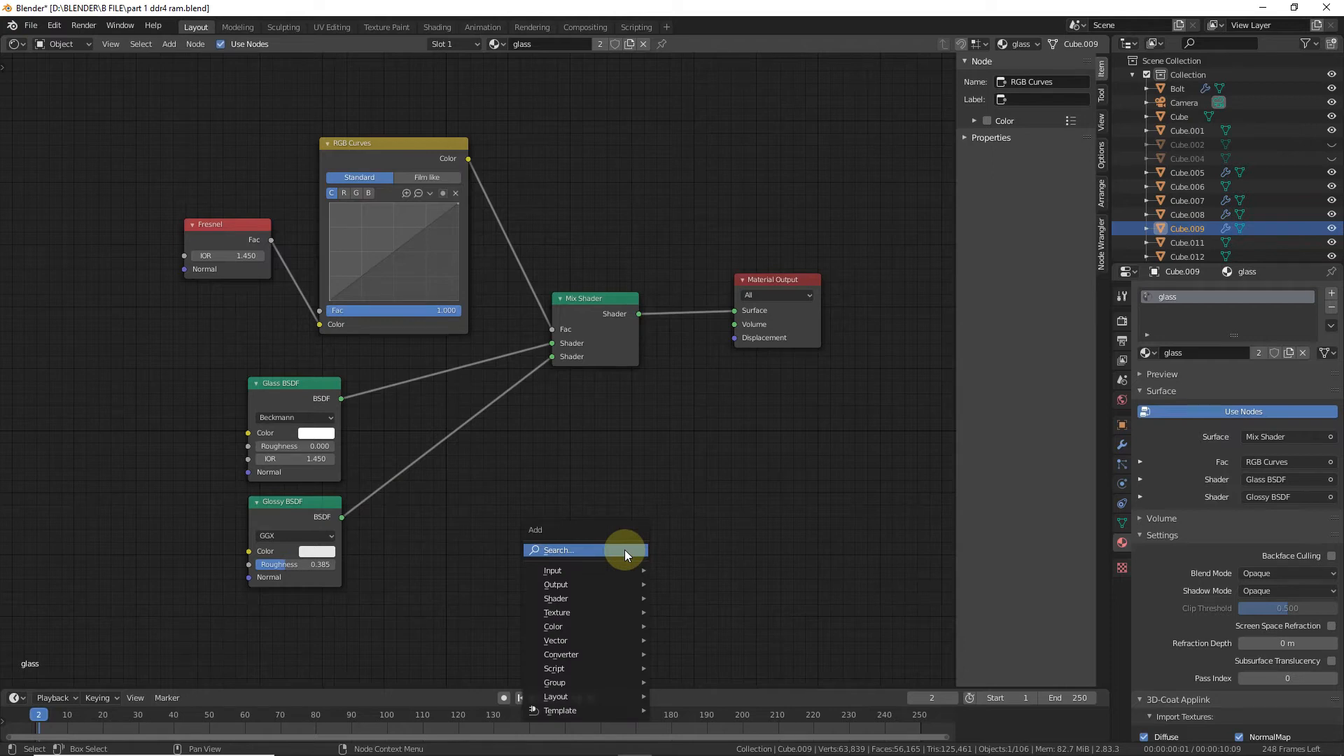
click(624, 549)
text(imag)
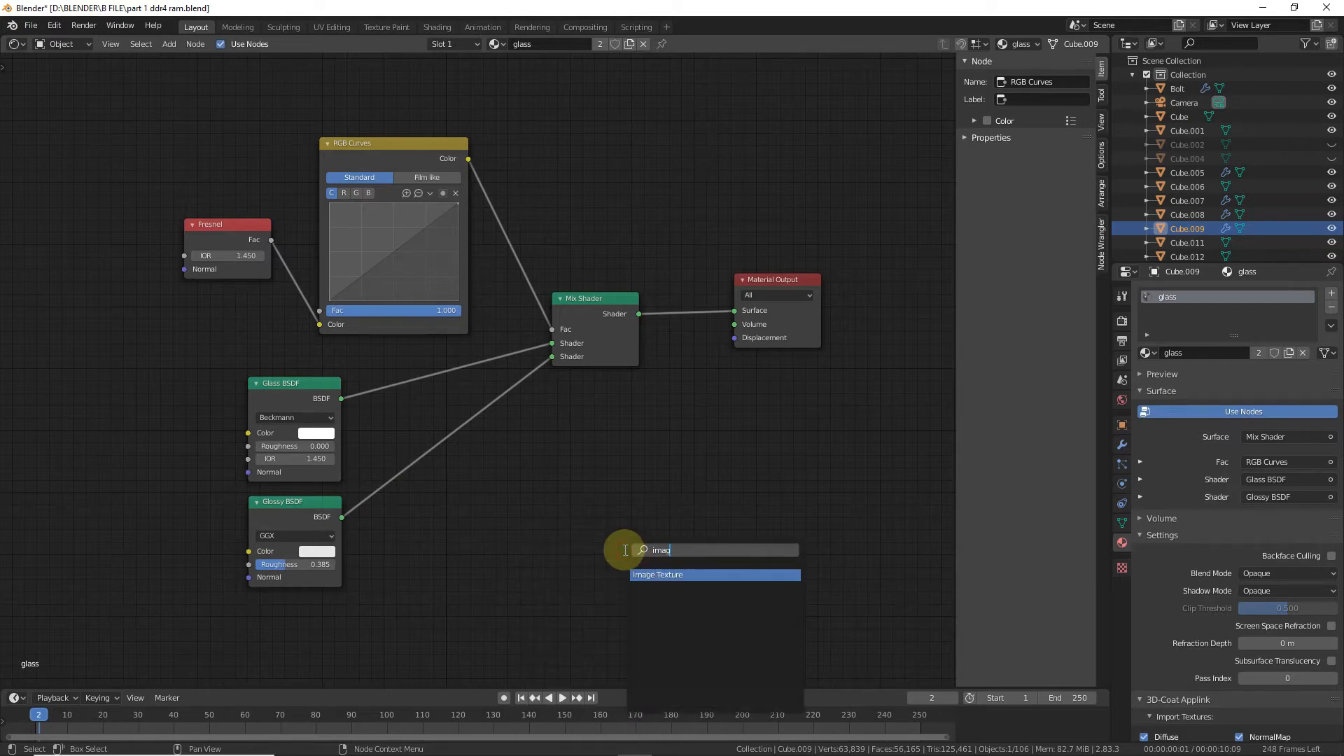
key(Return)
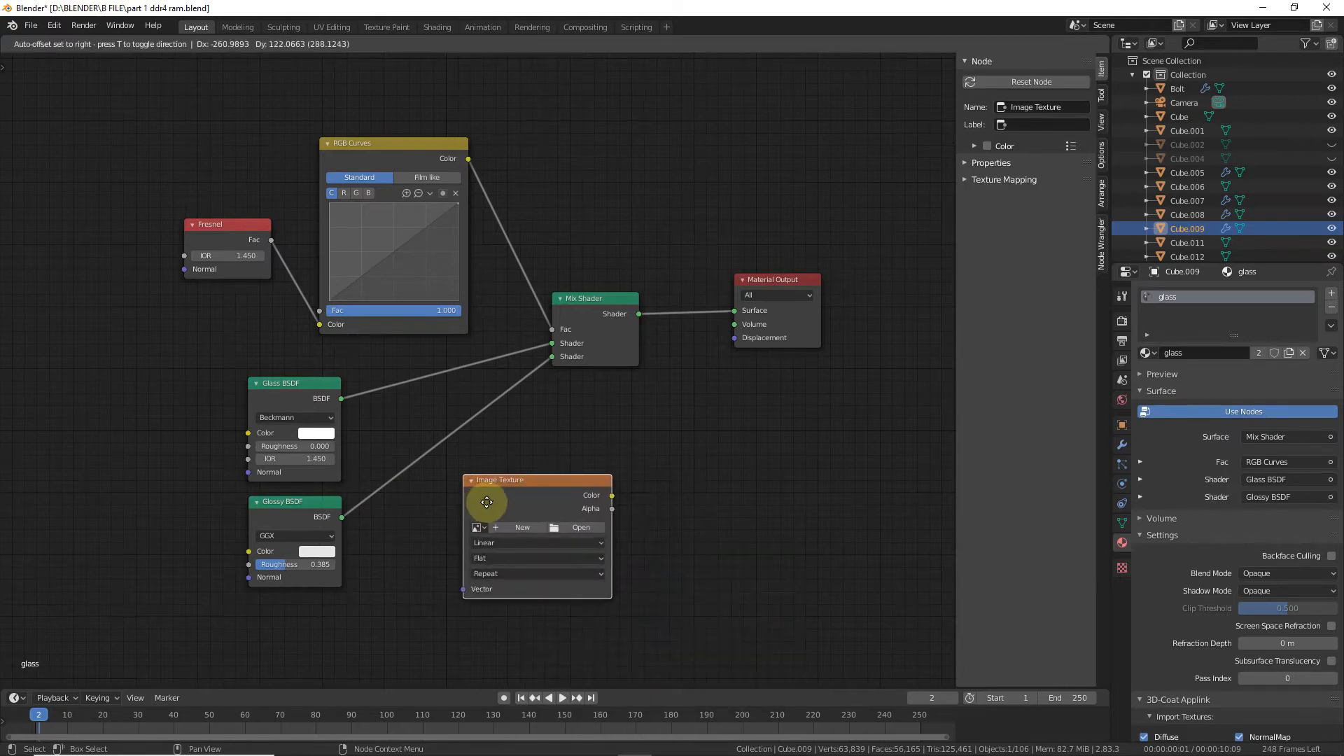
click(481, 505)
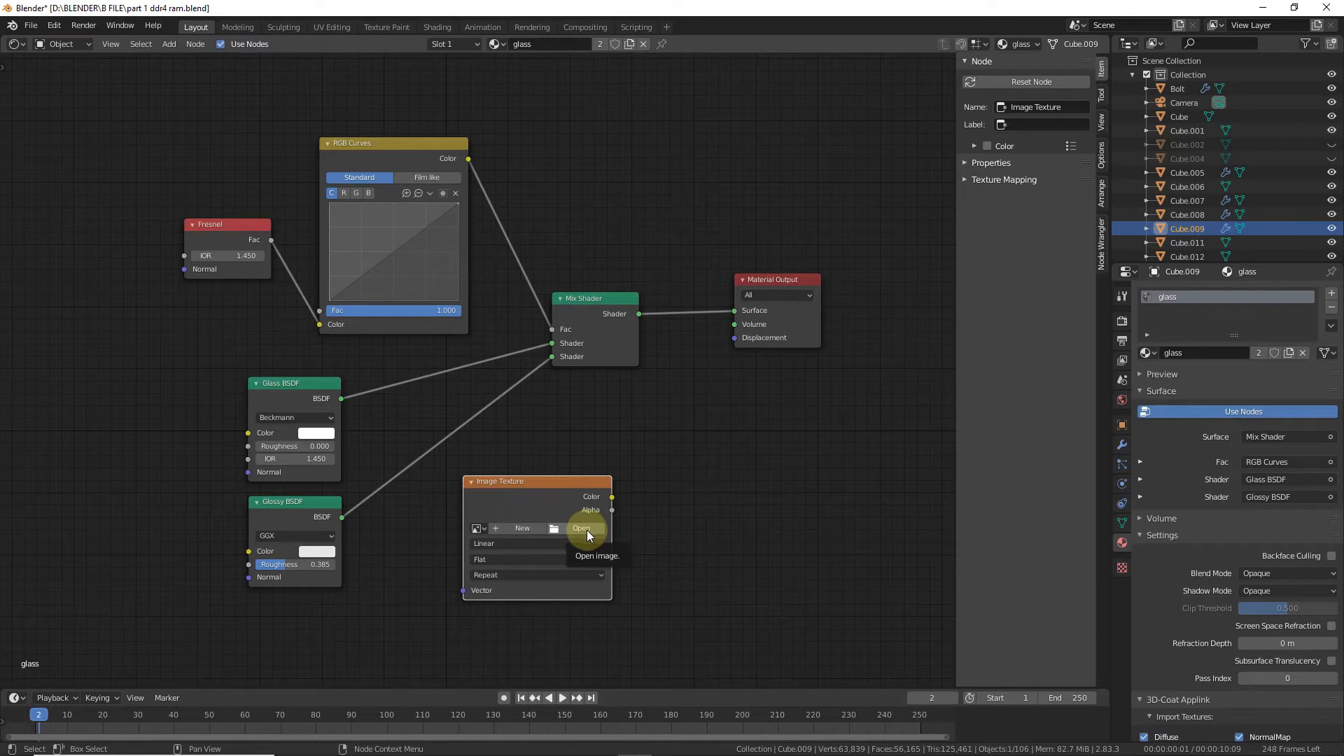
click(586, 530)
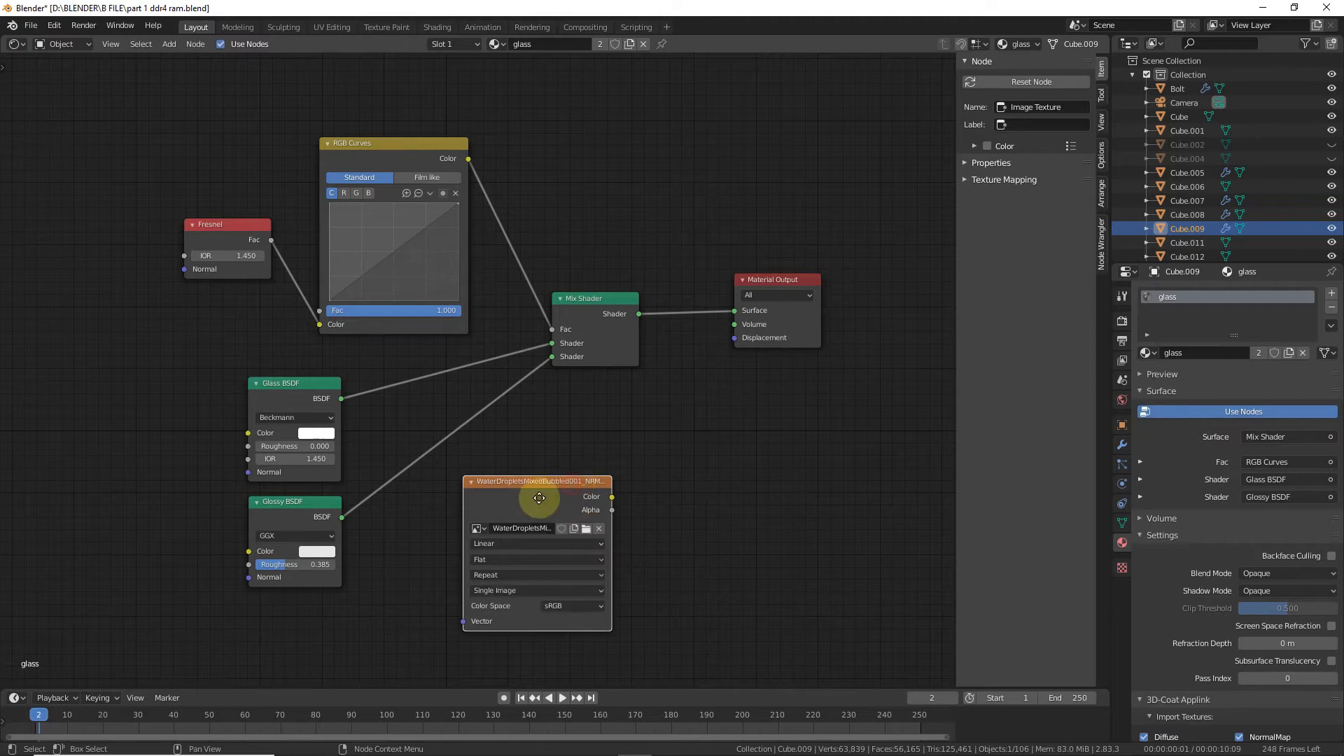
- Add a Normal Map node and place it just right of the water droplets image texture
key(shift+a)
click(676, 505)
text(nor)
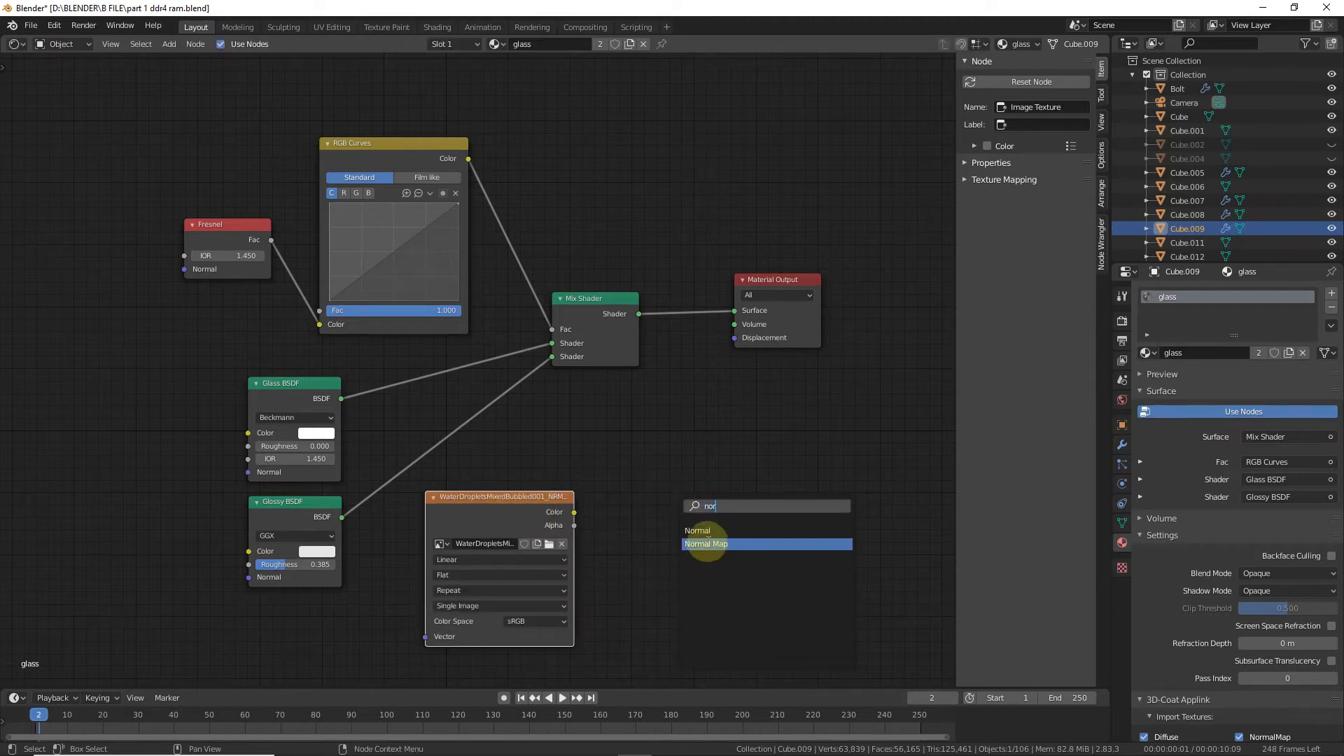
click(705, 544)
click(616, 525)
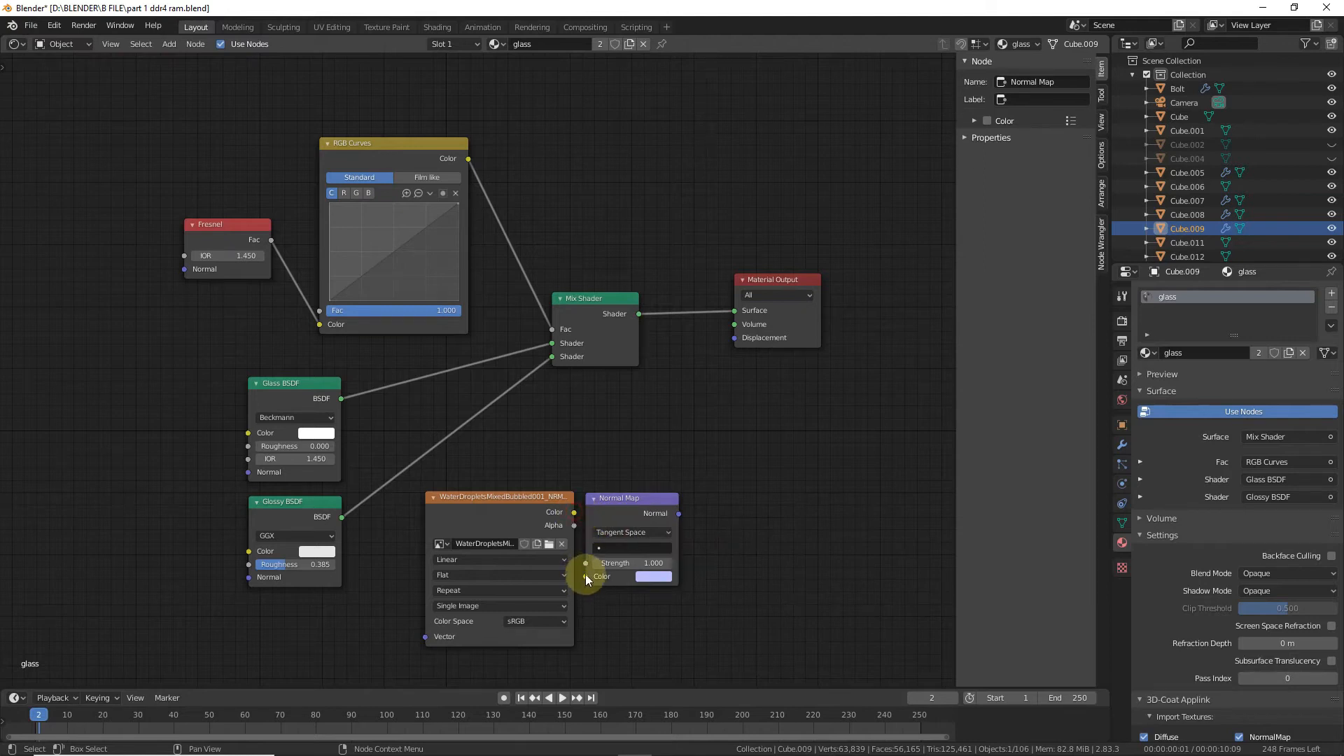
drag(635, 503, 677, 492)
- Link the droplets texture's Color to the Normal Map's Color and the Normal output to the Material Output's Displacement
drag(574, 513, 628, 566)
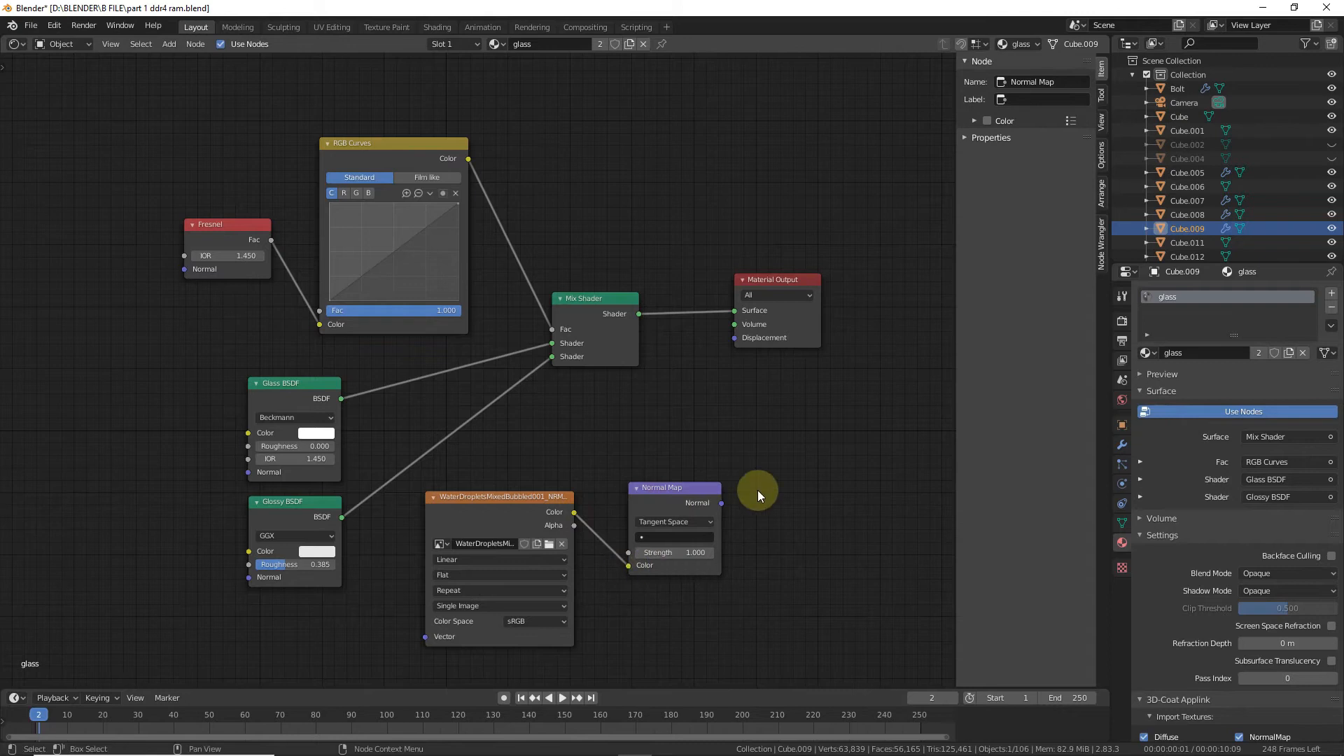
drag(721, 504, 734, 338)
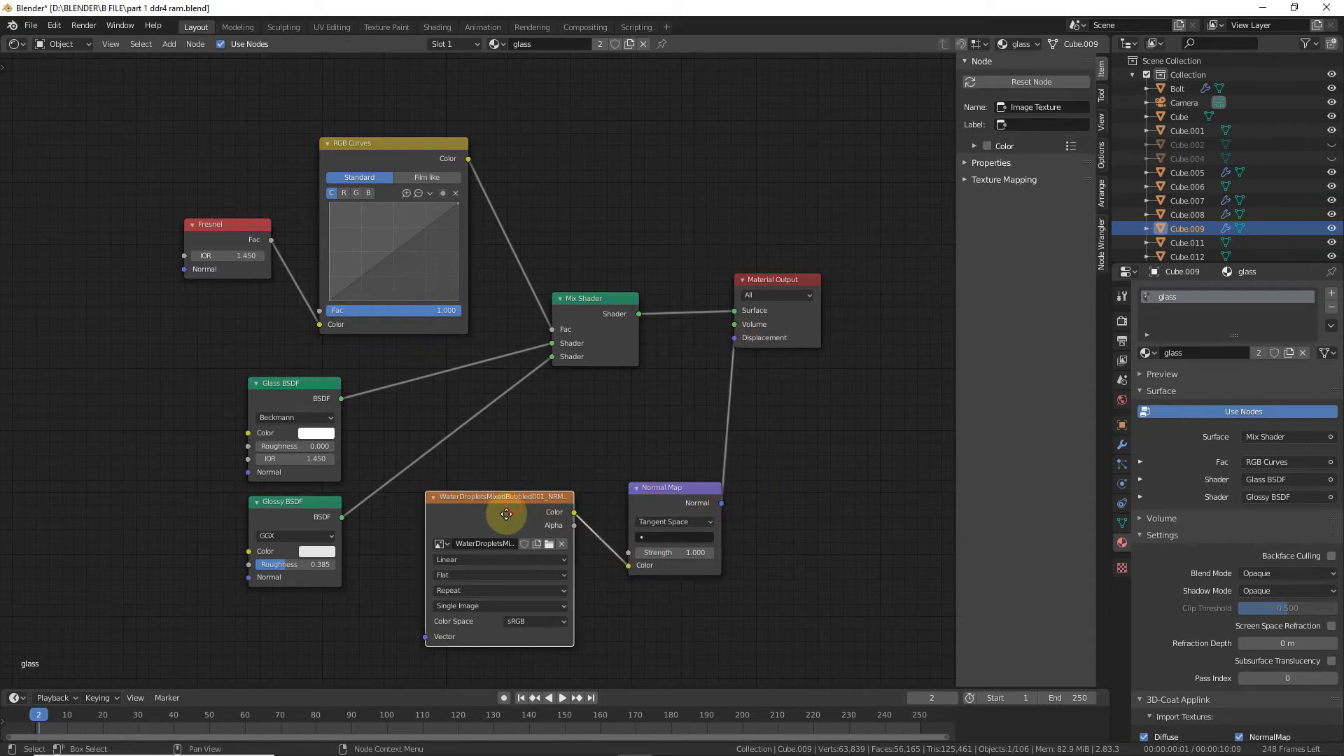
drag(510, 510, 501, 520)
click(528, 628)
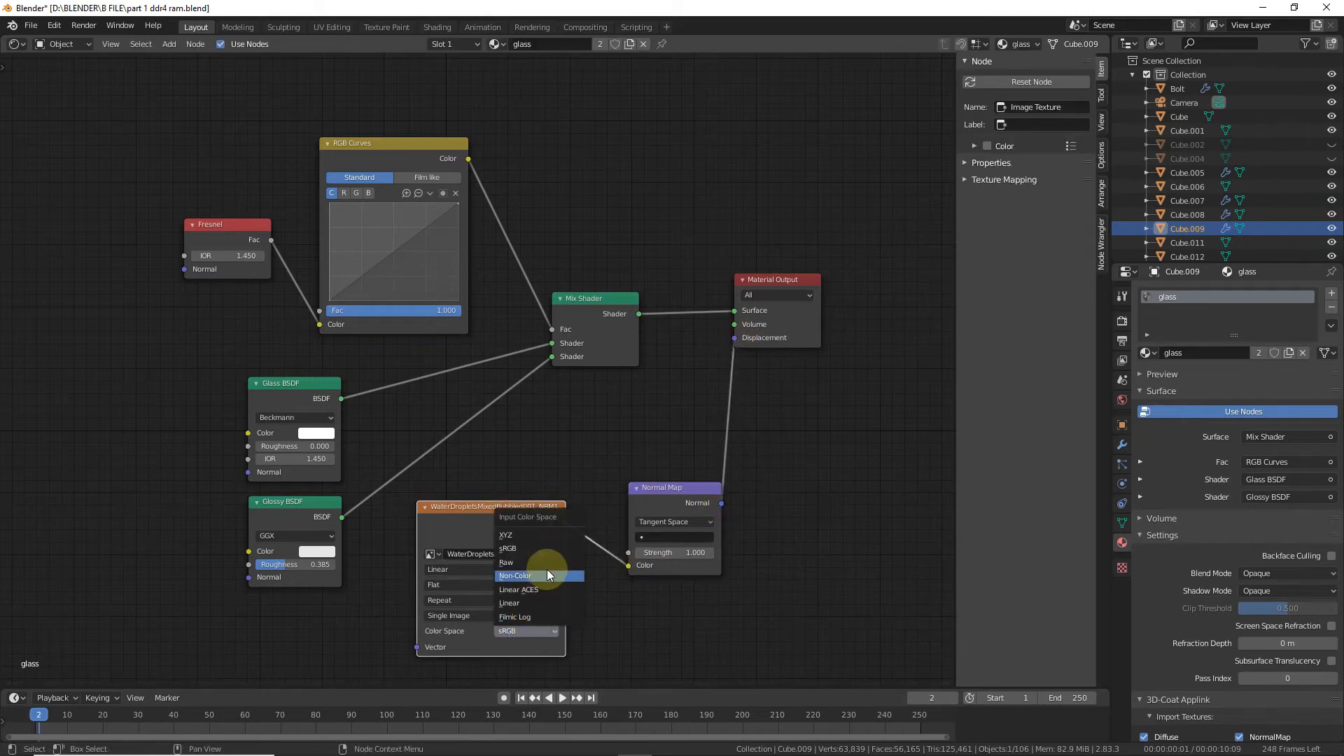
- Return to the 3D Viewport, enable Screen Space Refraction for the glass material and set its Blend Mode to Alpha Blend
click(16, 43)
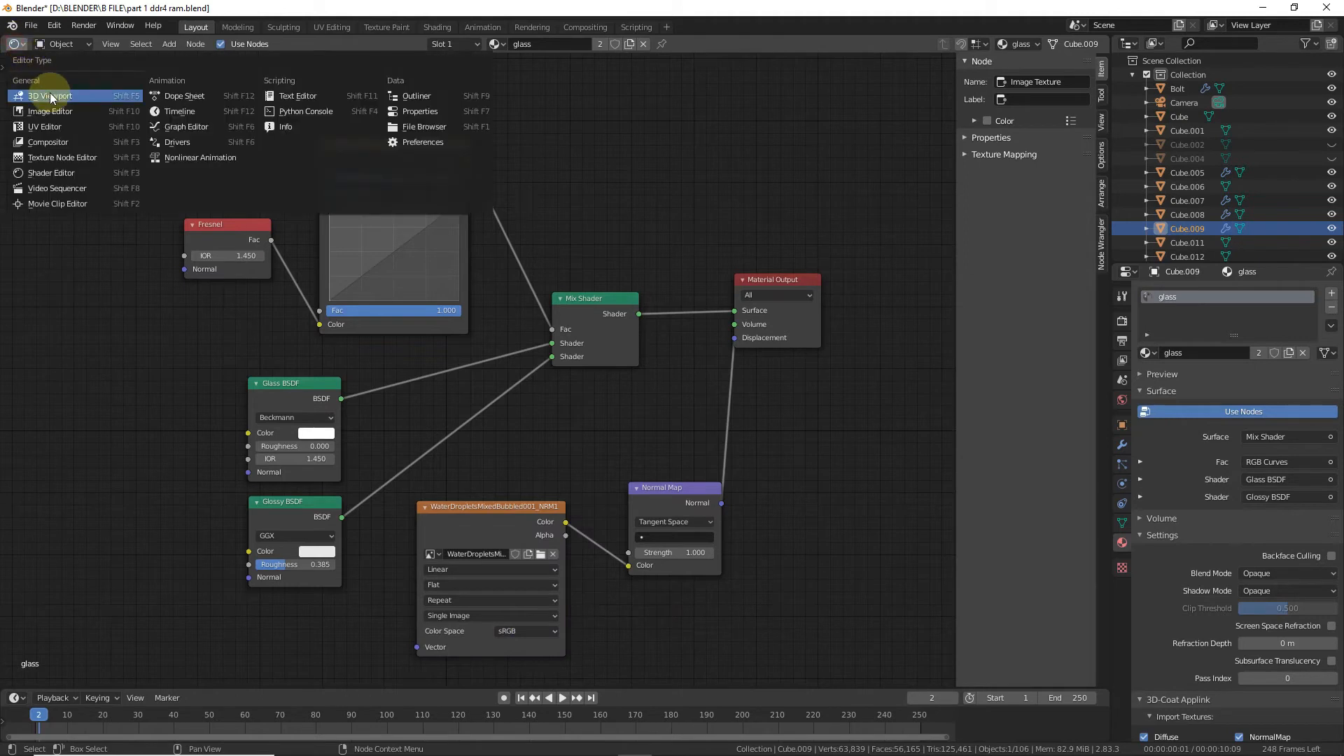
click(49, 95)
scroll(1014, 200, up, 3)
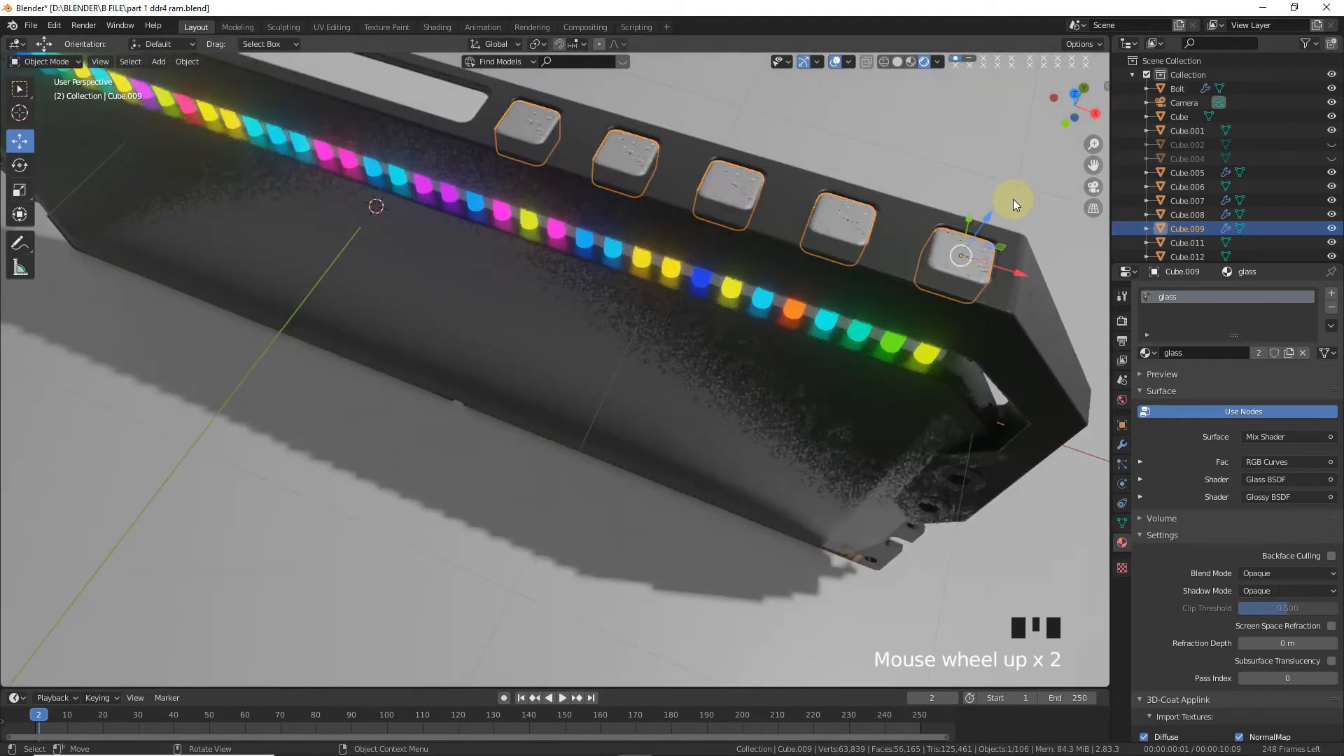
drag(1074, 105, 930, 236)
scroll(868, 247, up, 2)
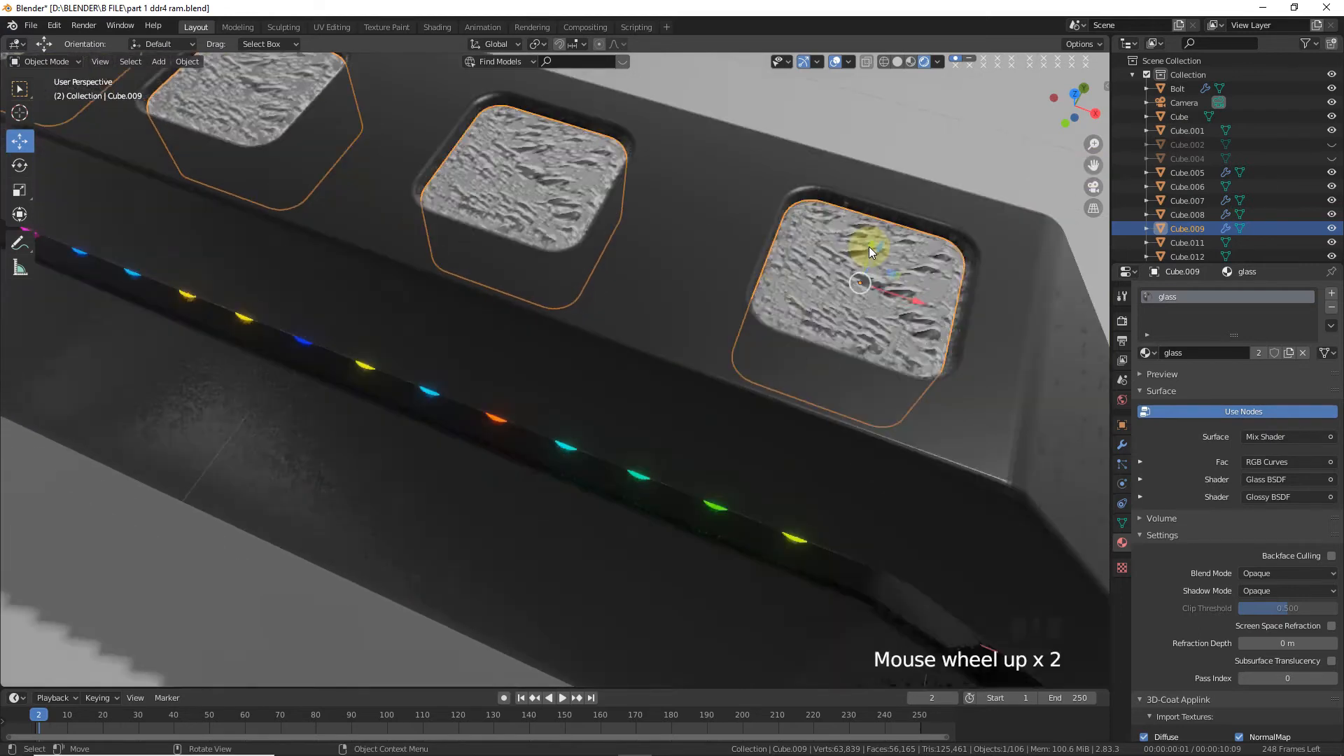
click(1331, 625)
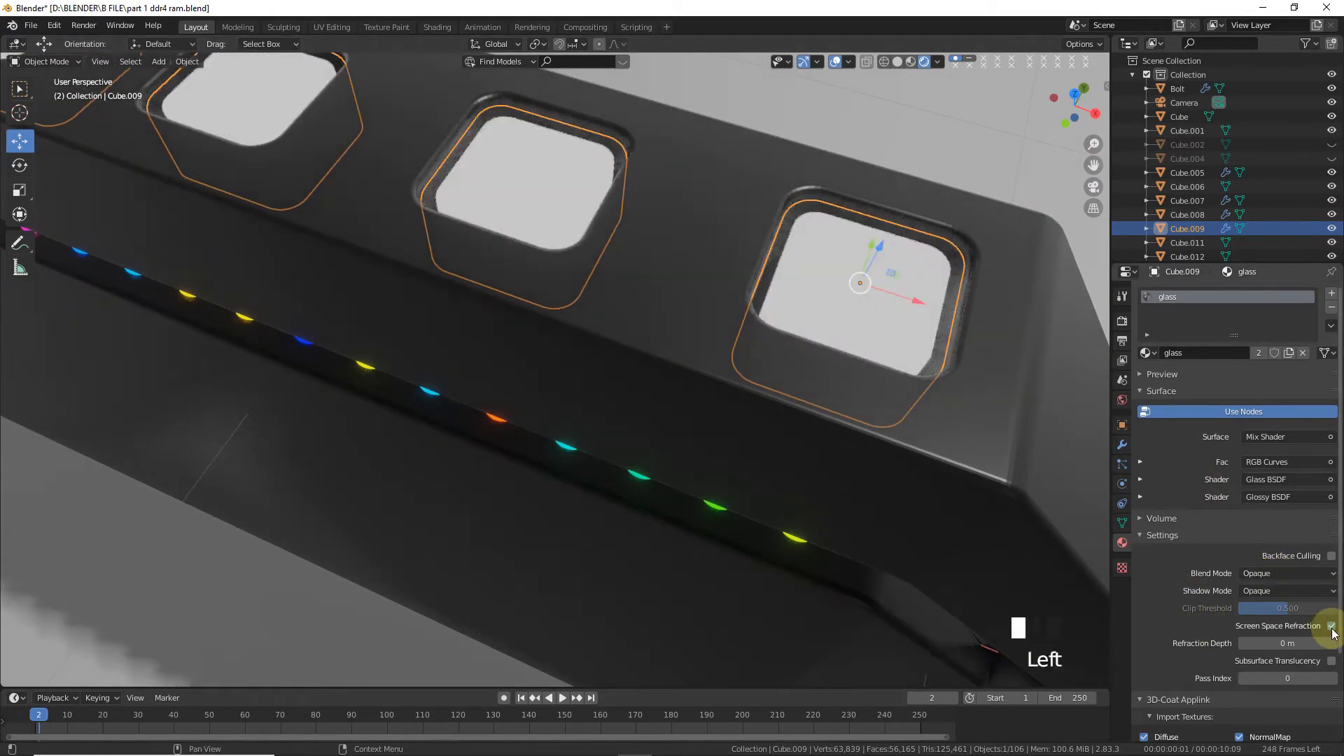
click(1327, 577)
click(1293, 635)
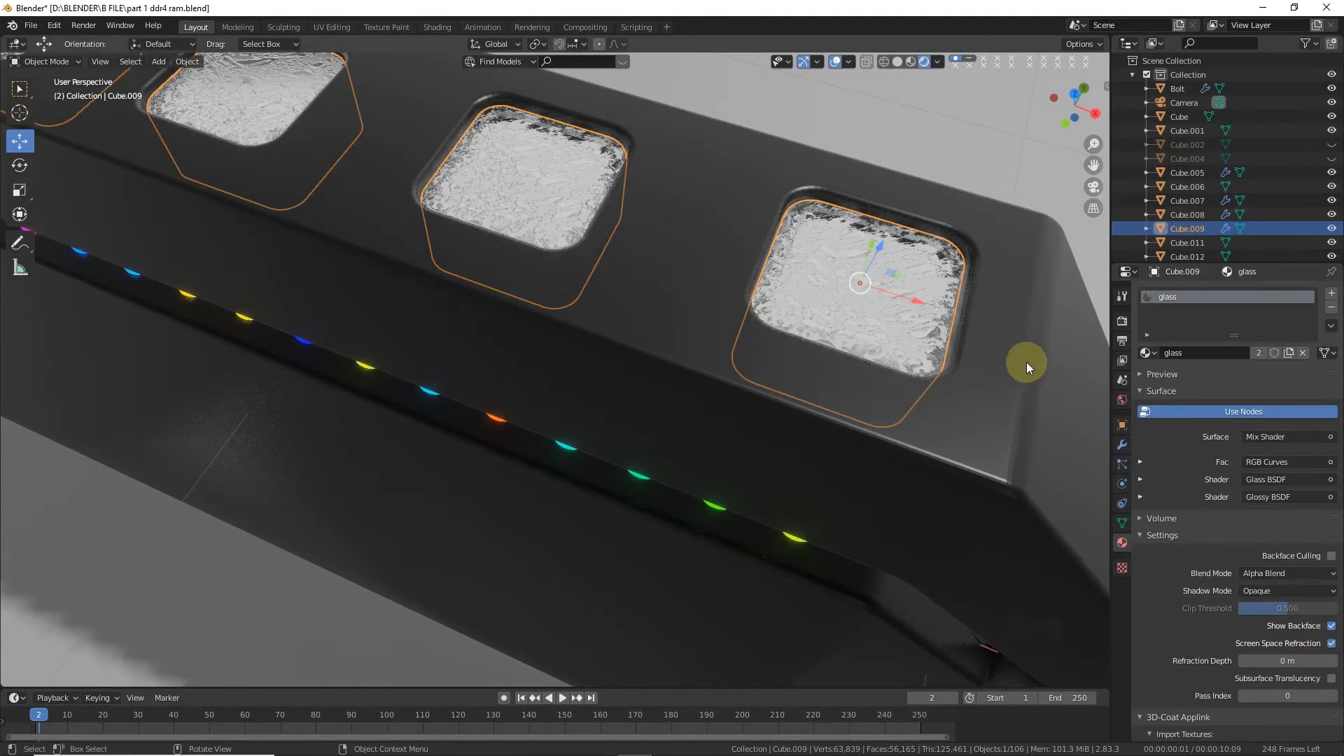
- Give the emmi material of the cubes inside the glass blocks a light red colour and an emission strength of 3.100
click(828, 312)
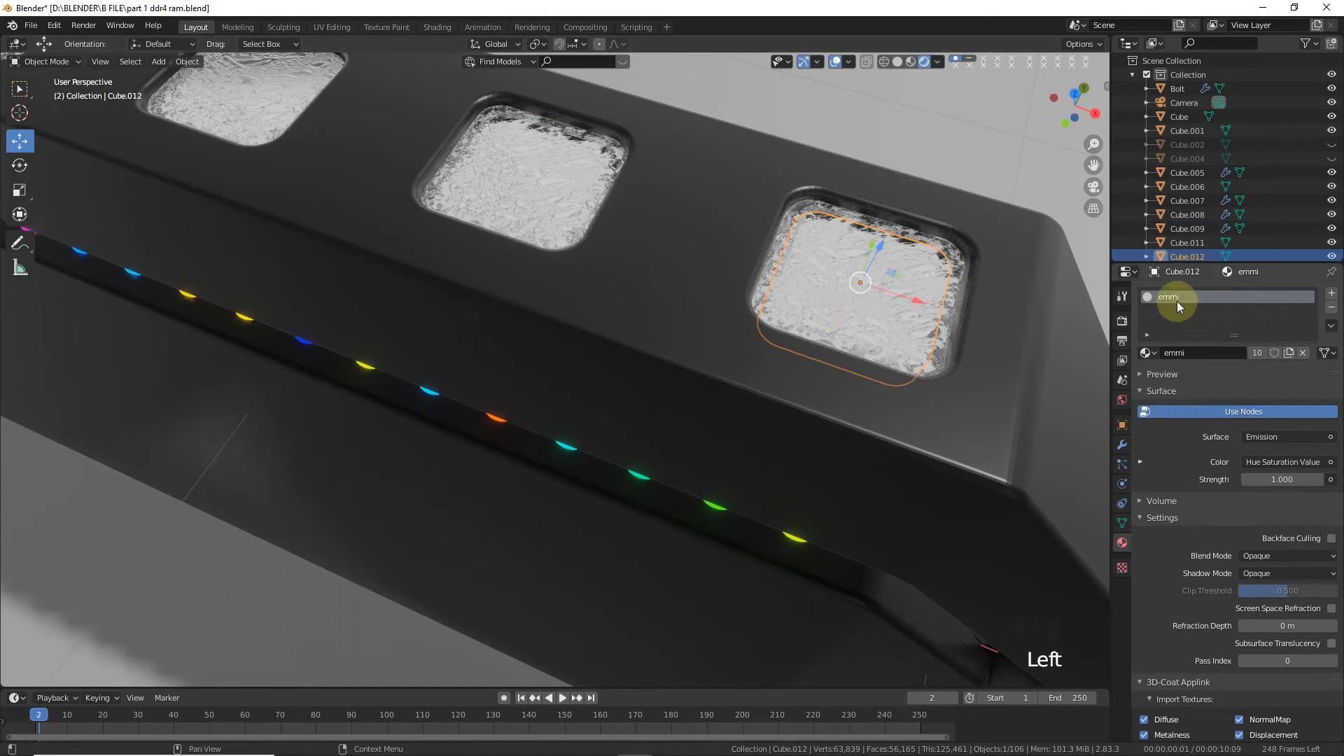
click(1139, 462)
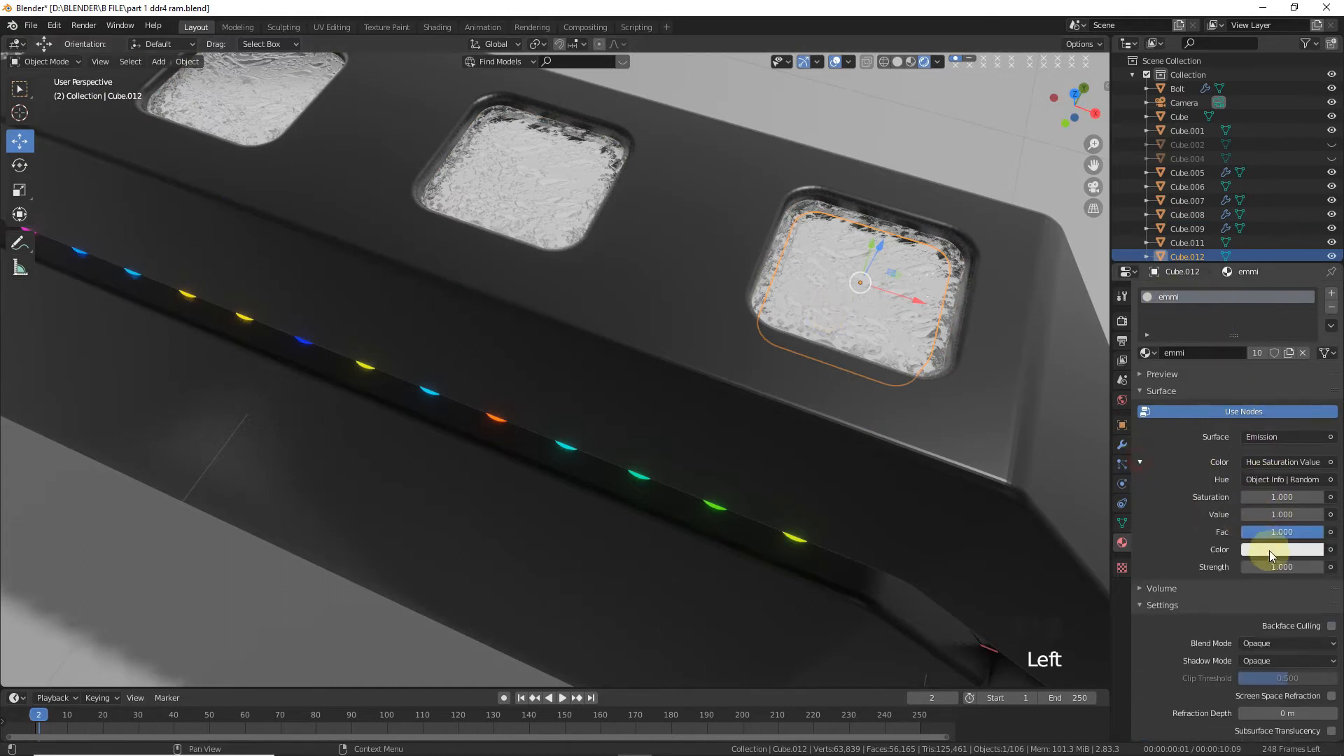
click(1268, 550)
click(1285, 400)
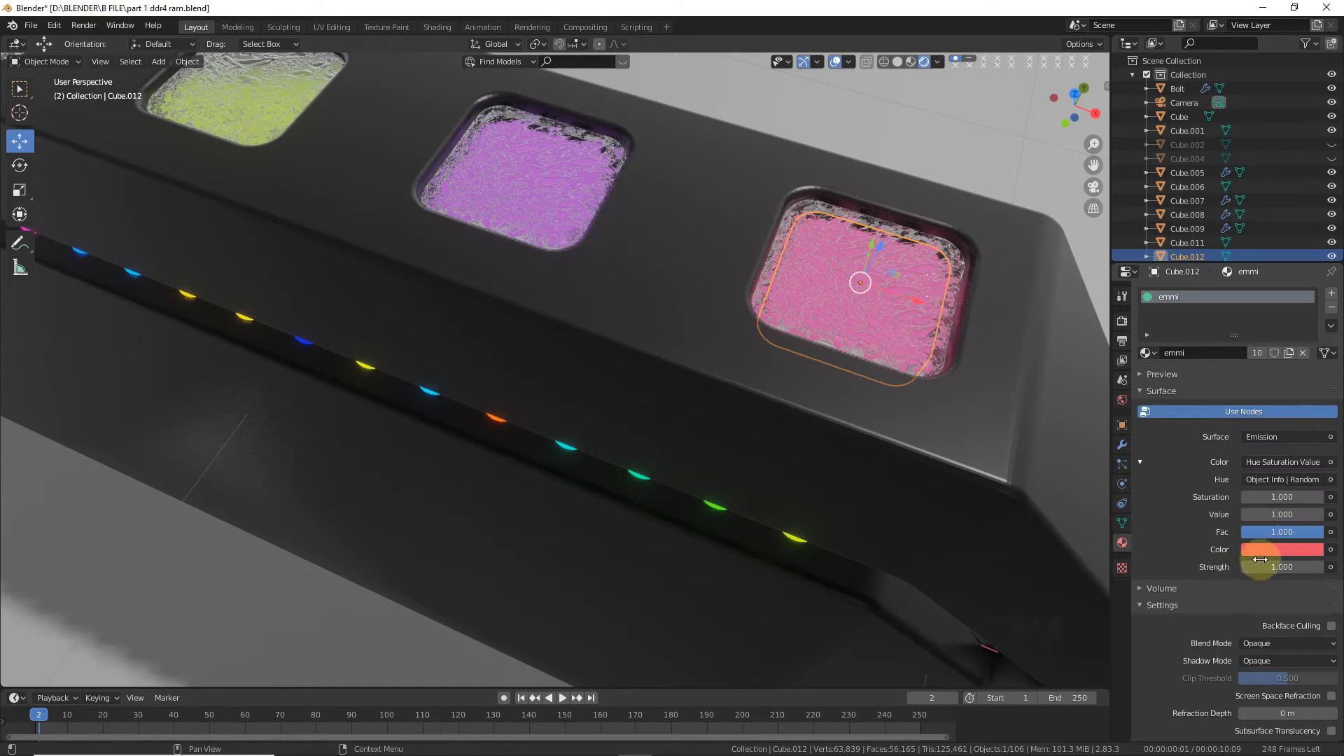
drag(1260, 564, 1260, 572)
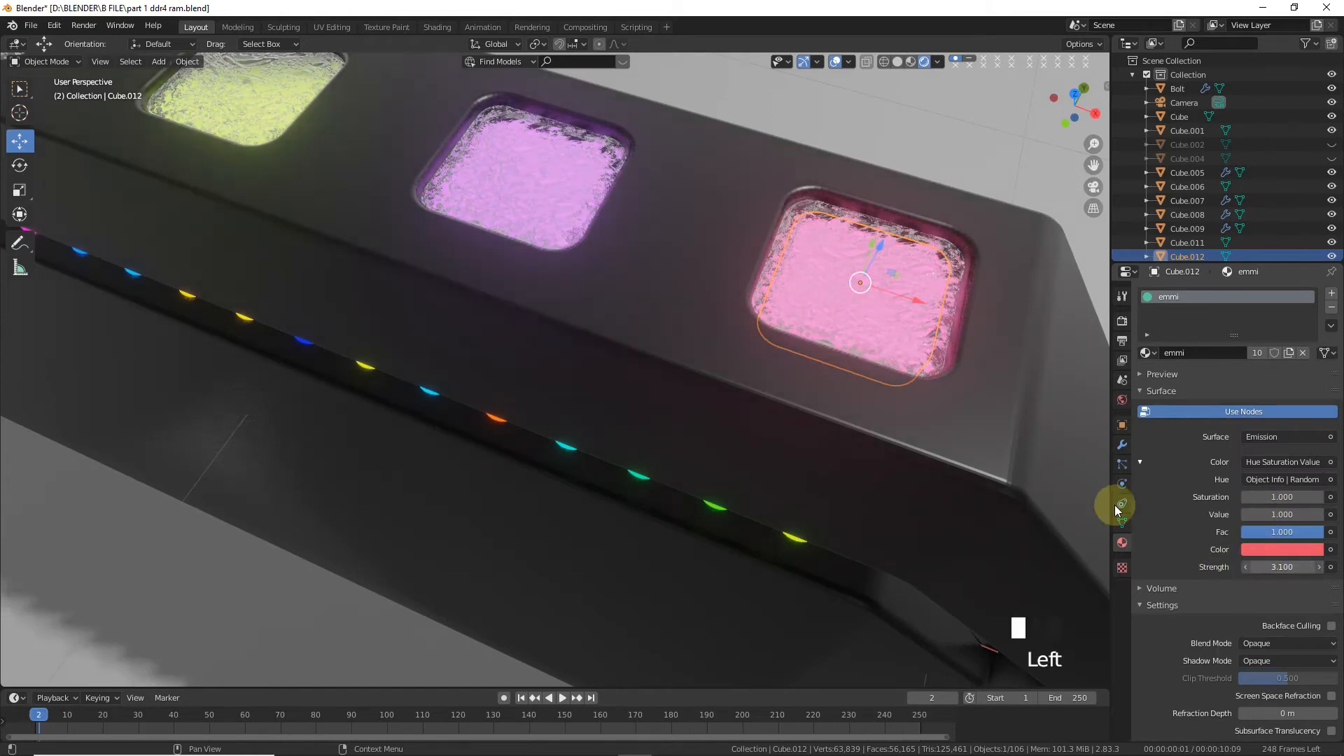
- Select the glass blocks along the module's top edge and reopen their glass material in the Shader Editor
scroll(716, 383, down, 5)
click(865, 208)
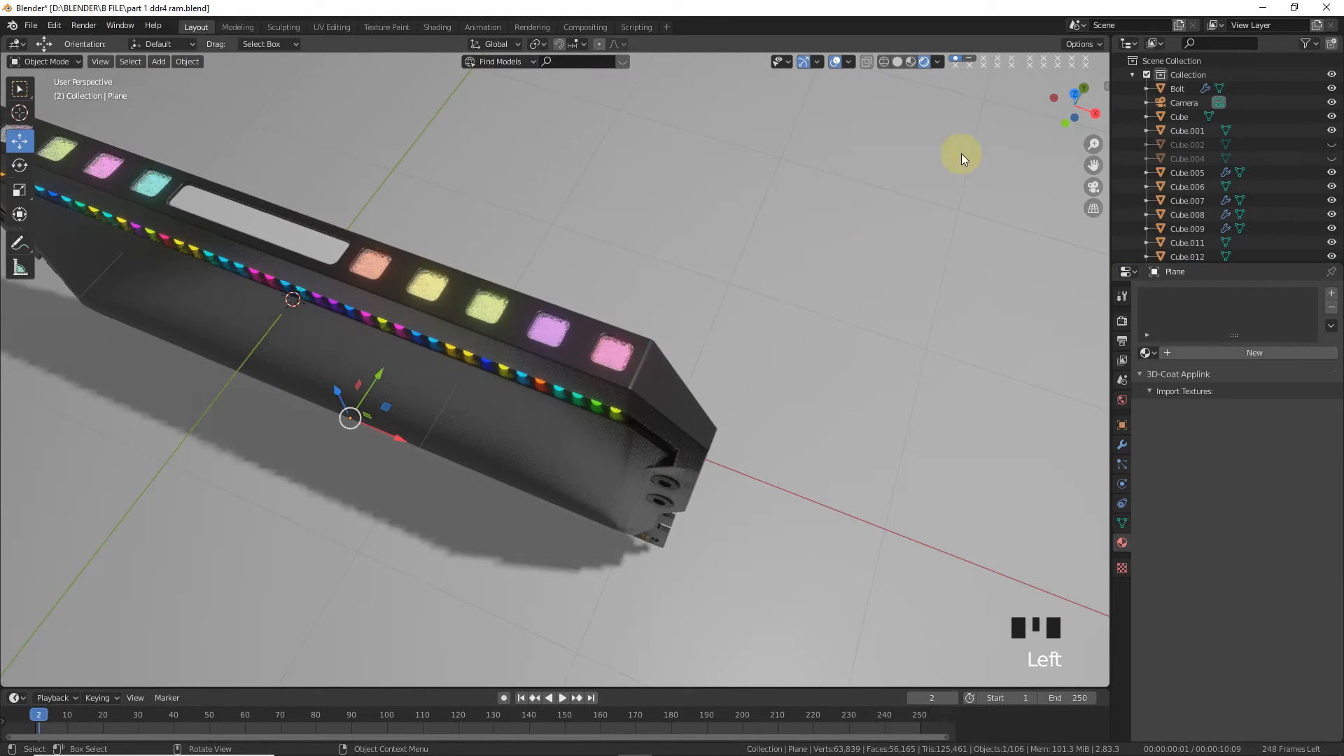
drag(1057, 102, 1226, 211)
scroll(871, 334, up, 2)
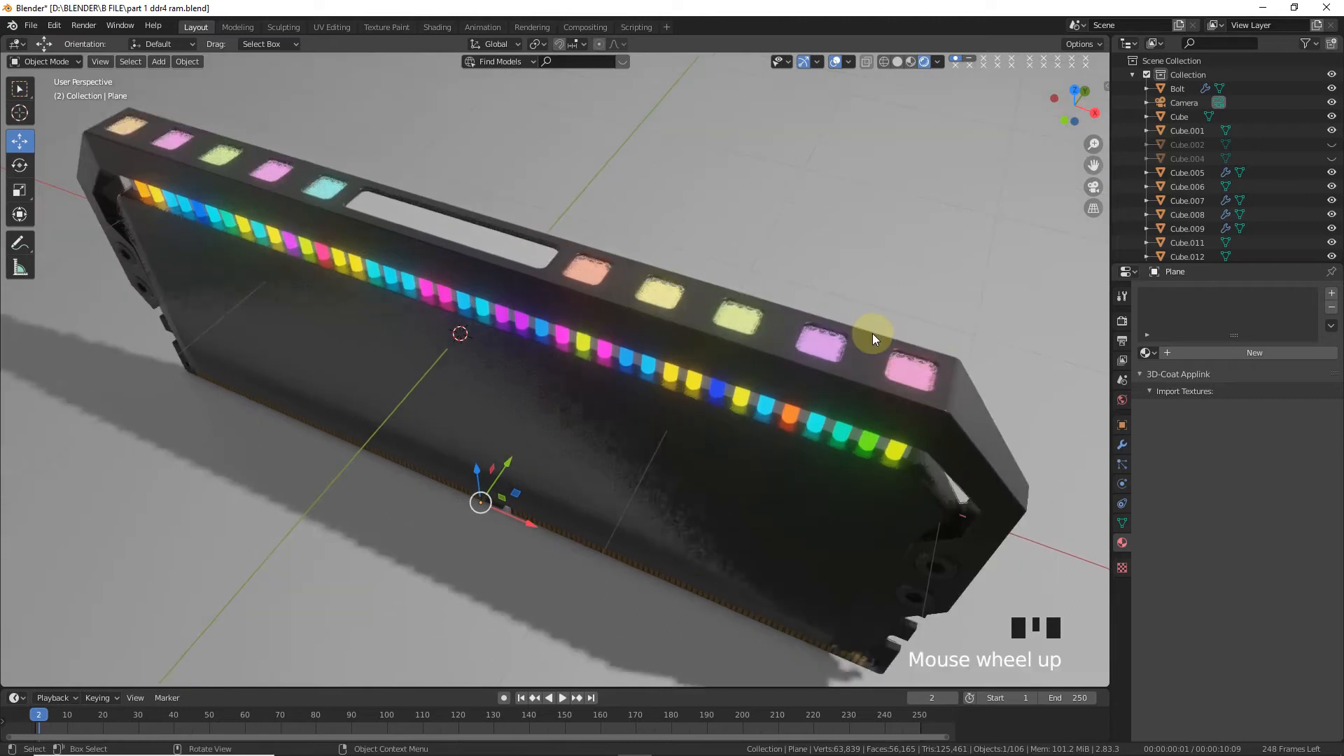
click(880, 333)
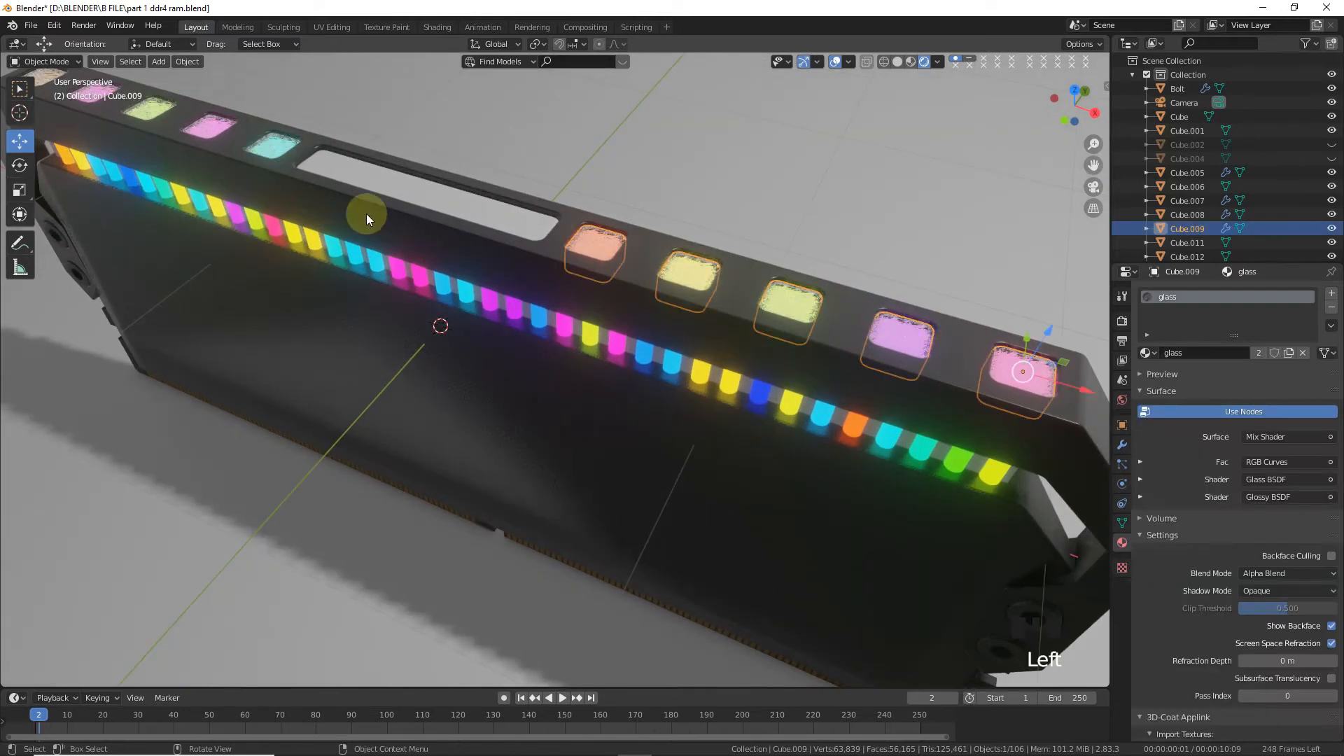
click(22, 45)
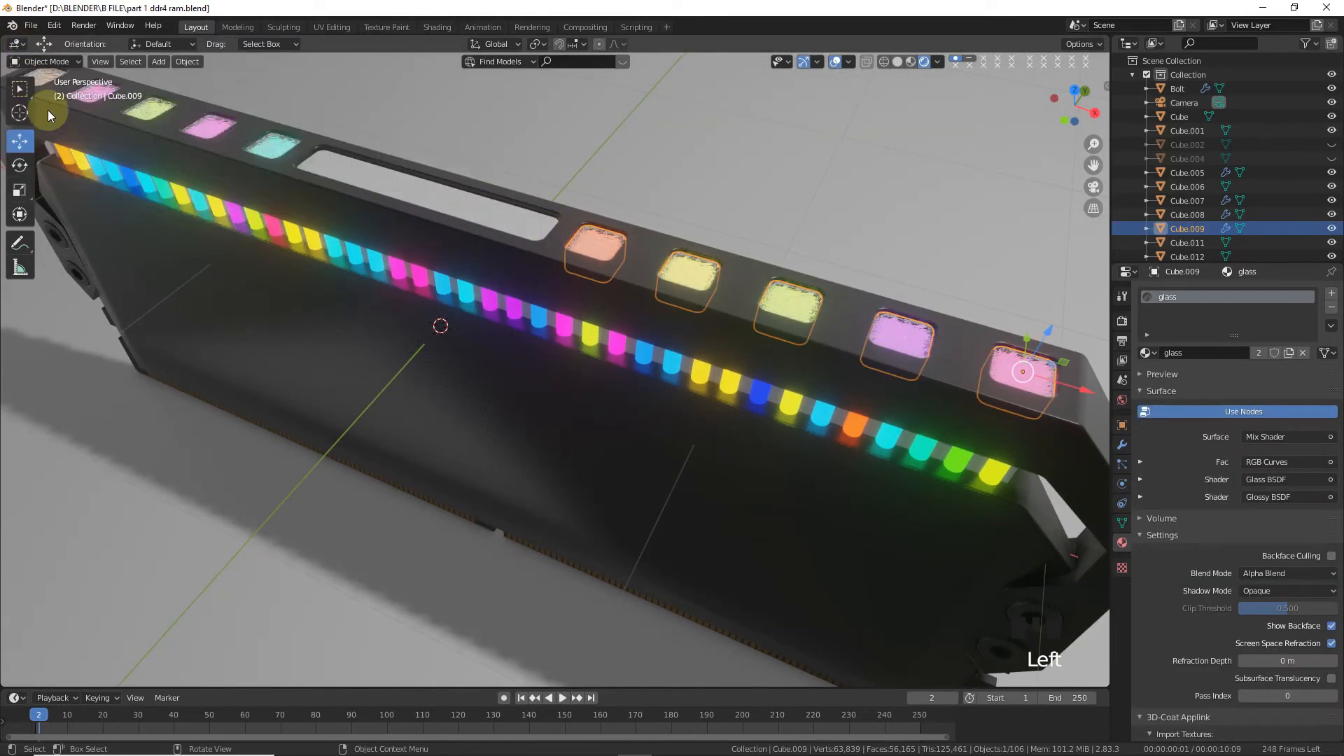
click(16, 43)
click(76, 173)
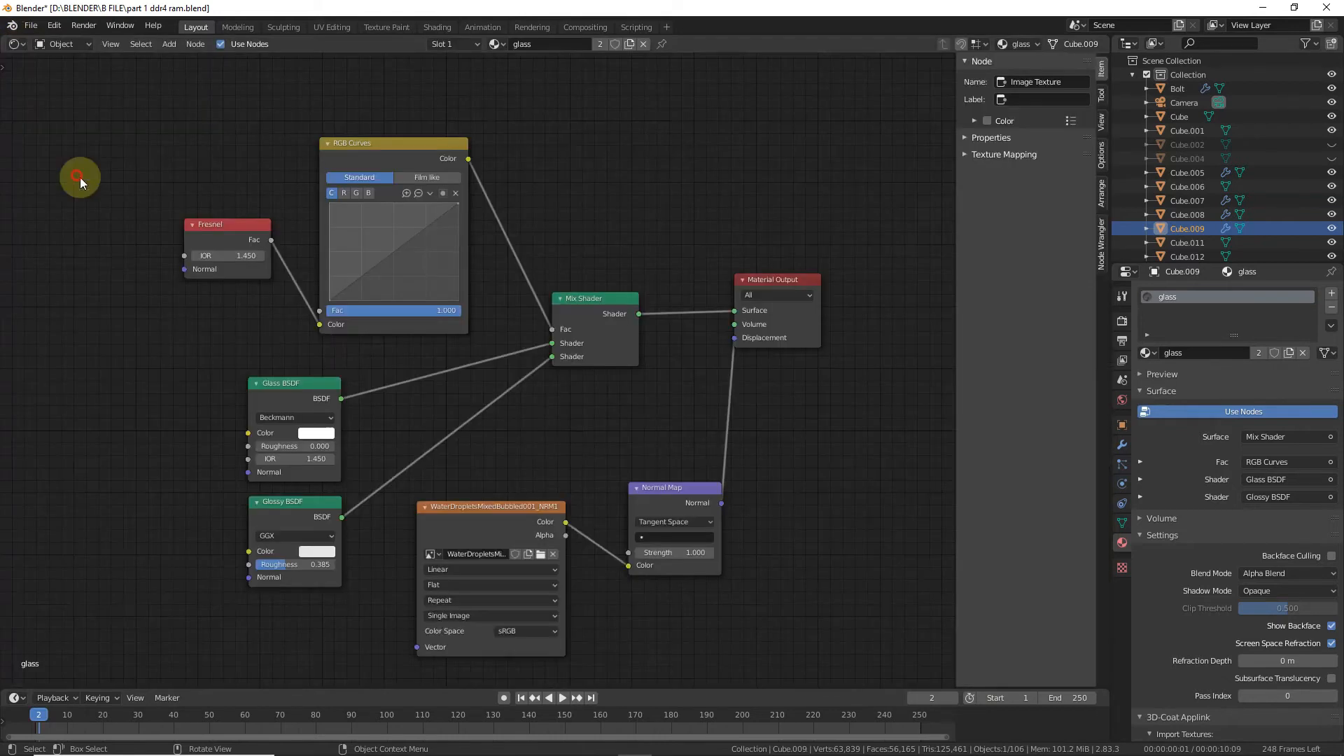
- Add Texture Coordinate and Mapping nodes to the droplets texture and rearrange the Glossy, Glass and Mapping nodes to make room
key(ctrl+t)
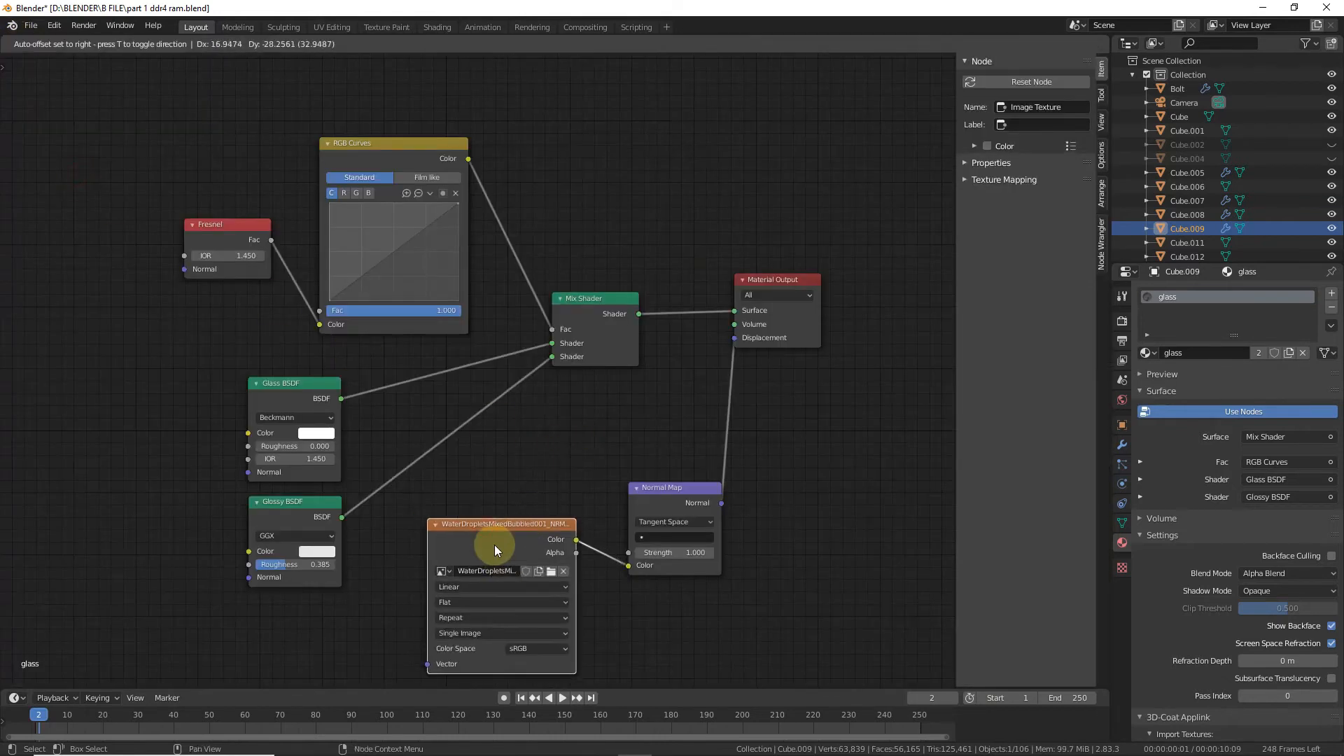
drag(289, 502, 163, 373)
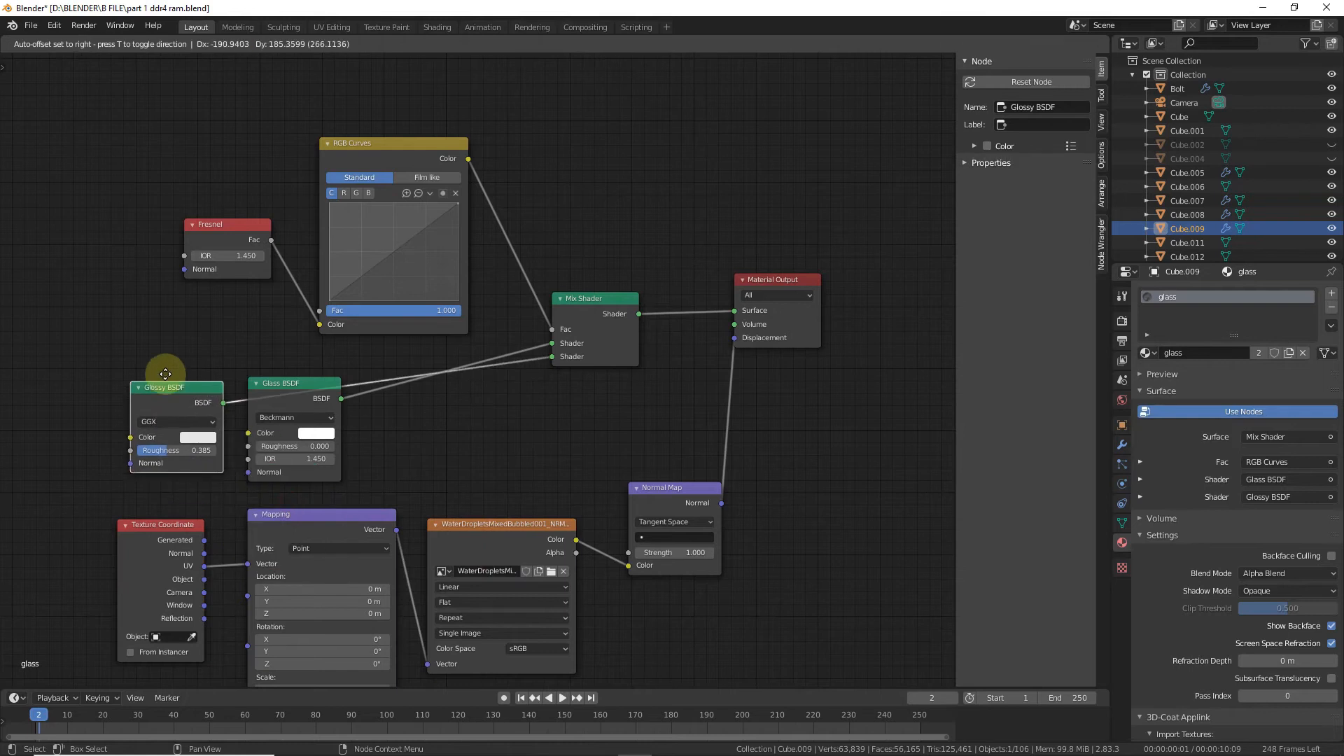
drag(280, 405, 238, 355)
drag(339, 514, 357, 459)
middle_drag(507, 520, 532, 416)
- Set the Mapping node's X and Y scale to 3, reposition the node and set the Normal Map strength to 0.600
double_click(373, 531)
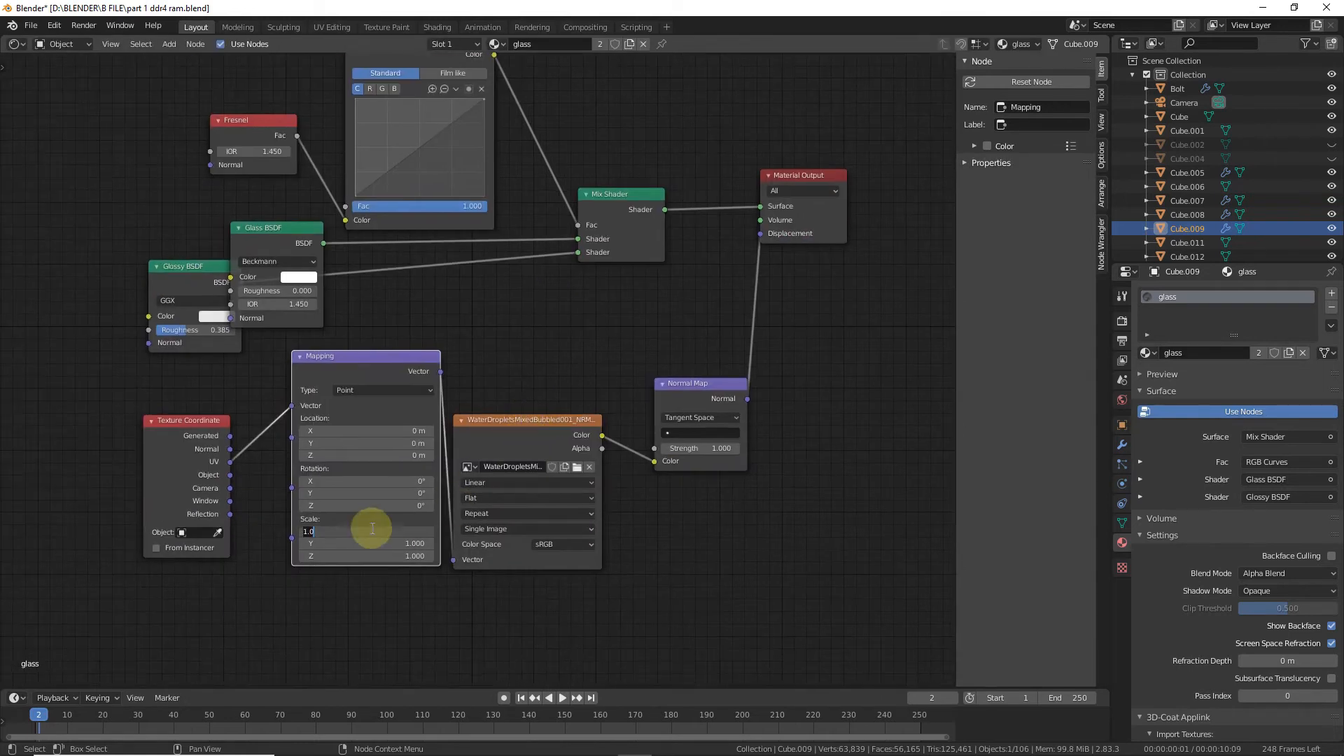
text(3)
key(Return)
double_click(388, 545)
text(3)
drag(386, 375, 353, 393)
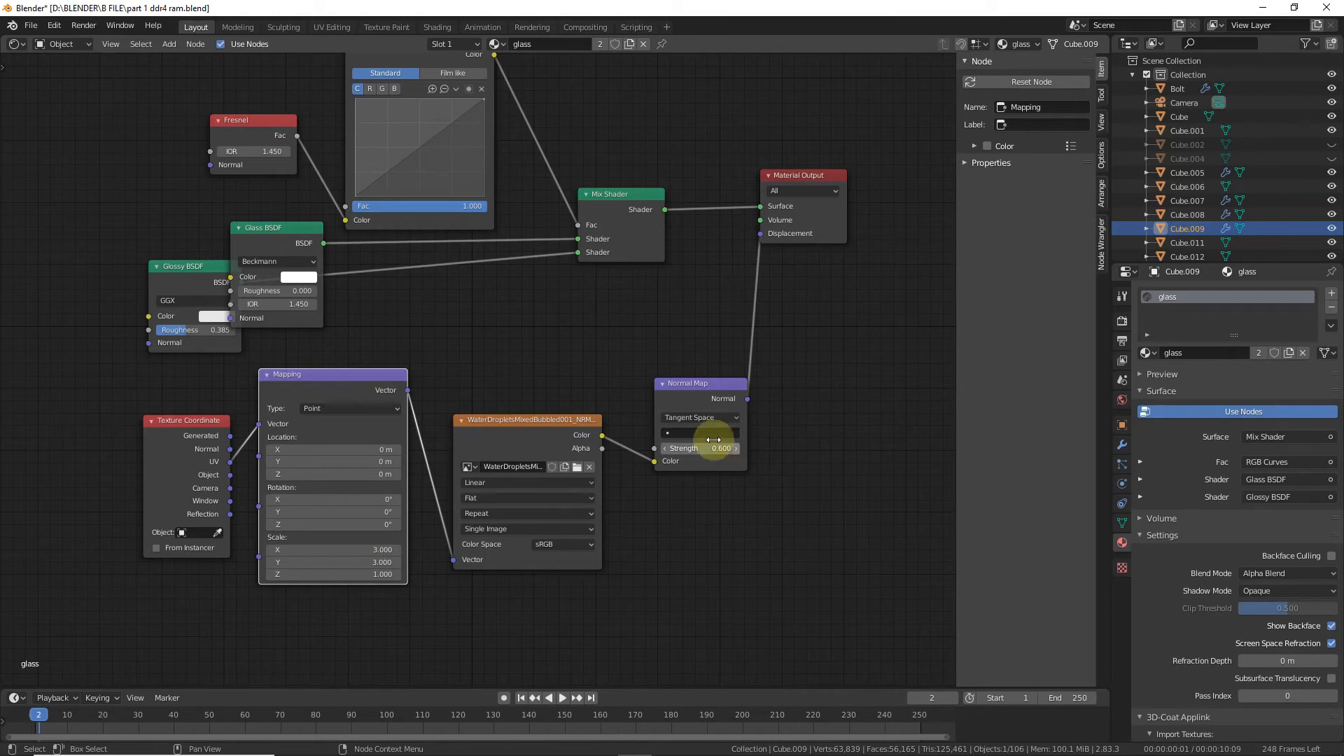
- Return to the 3D Viewport and examine the droplet texture on the glass blocks up close
click(15, 43)
click(35, 93)
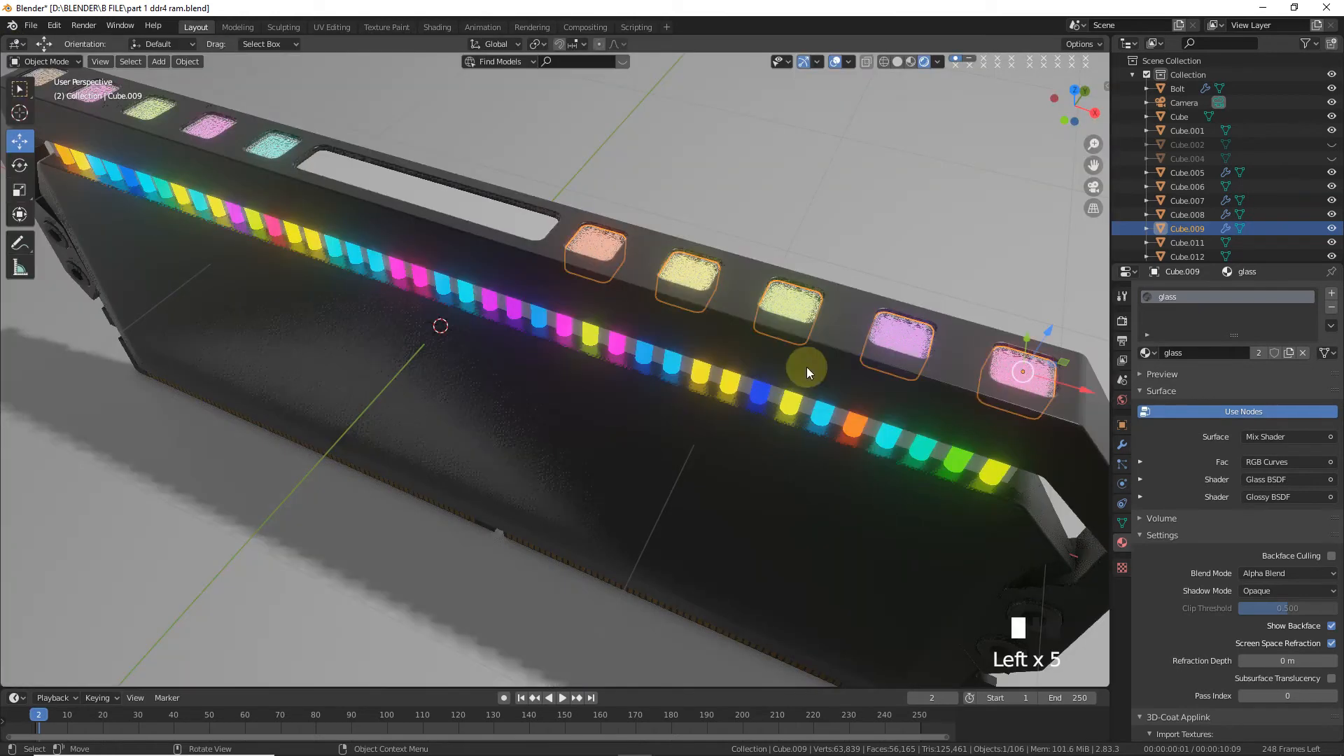
drag(1088, 167, 822, 266)
scroll(820, 269, up, 3)
scroll(871, 270, up, 2)
scroll(919, 255, down, 1)
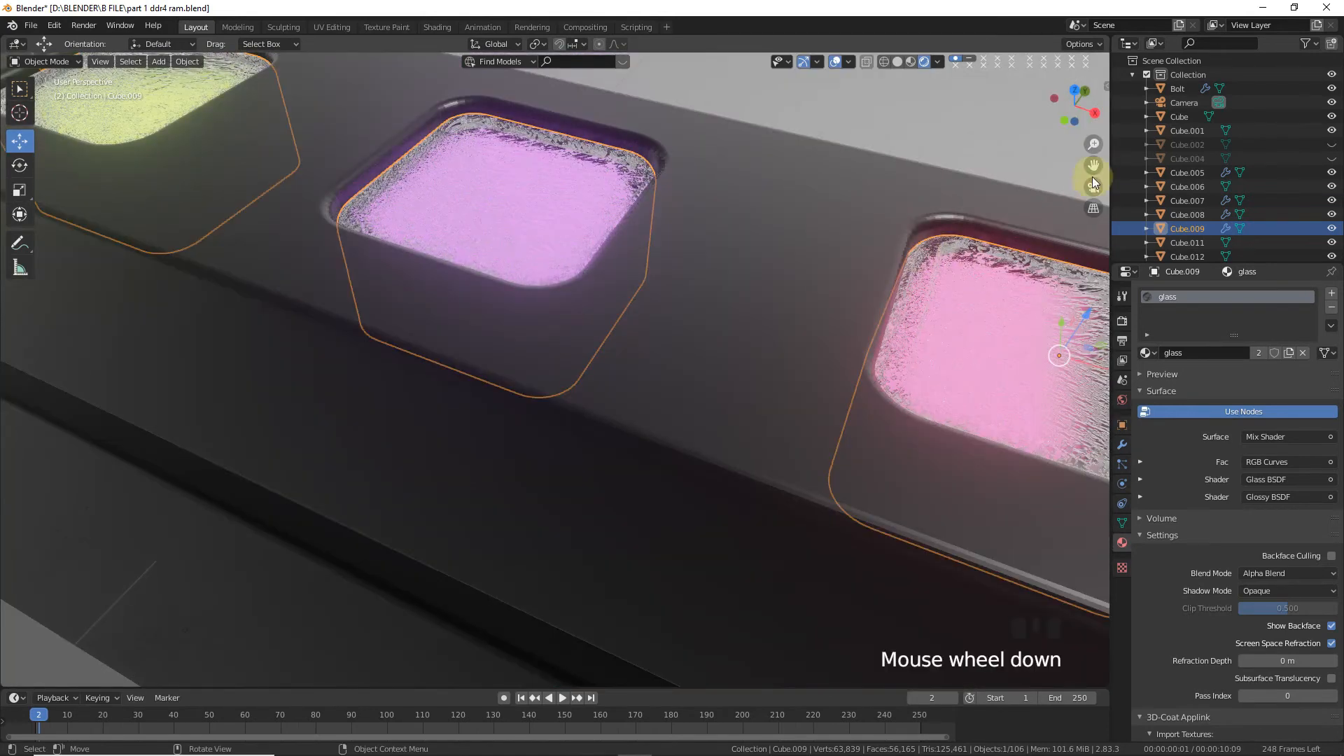
mouse_move(1091, 166)
mouse_down()
mouse_move(1070, 158)
mouse_move(1050, 174)
mouse_move(1091, 169)
mouse_up()
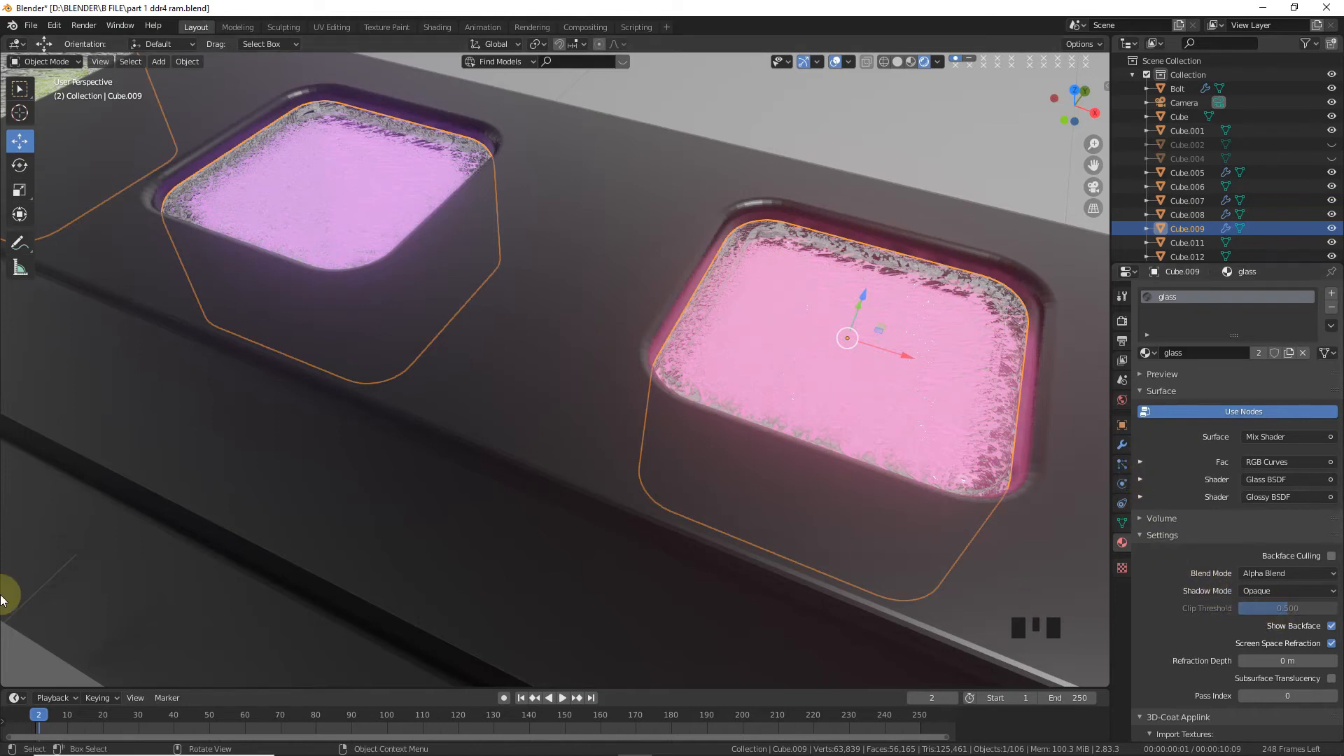
- Split the 3D Viewport and open the glass material's nodes in a Shader Editor beside it, with the node sidebar hidden
drag(4, 682, 234, 684)
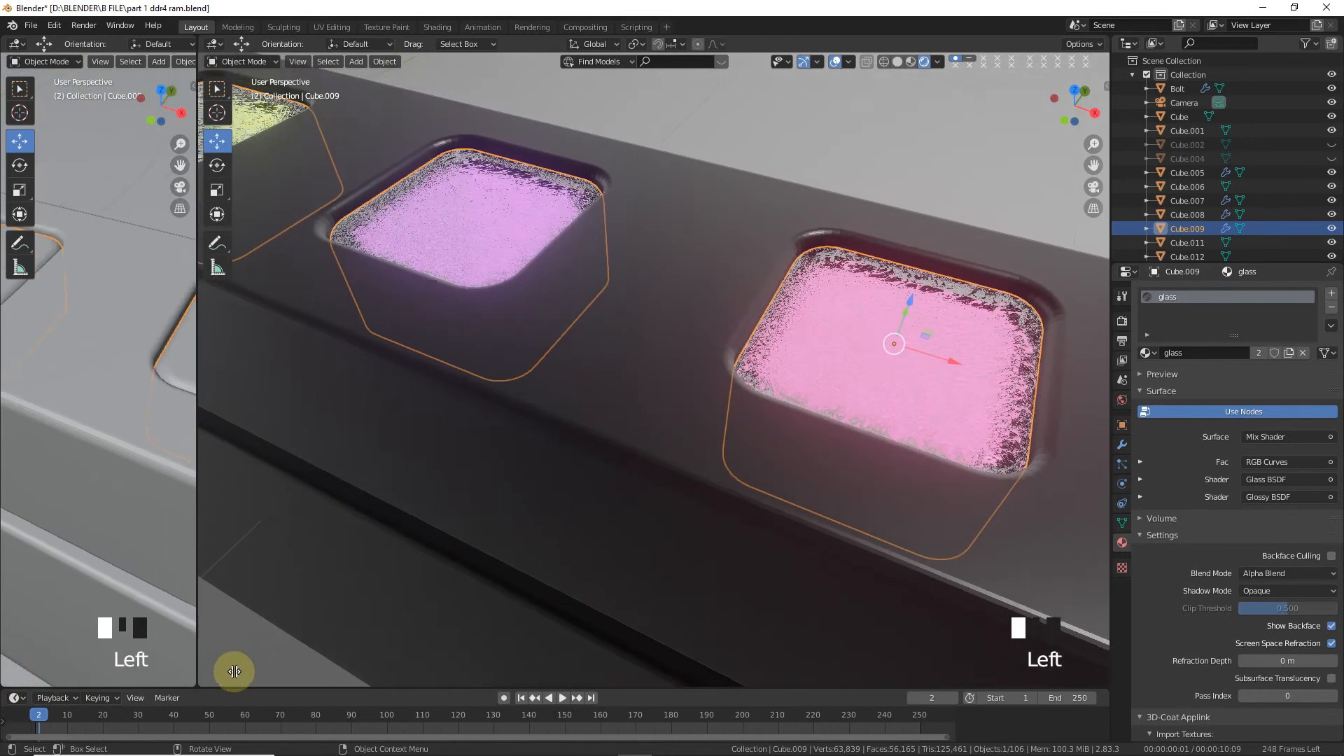
click(15, 44)
click(56, 177)
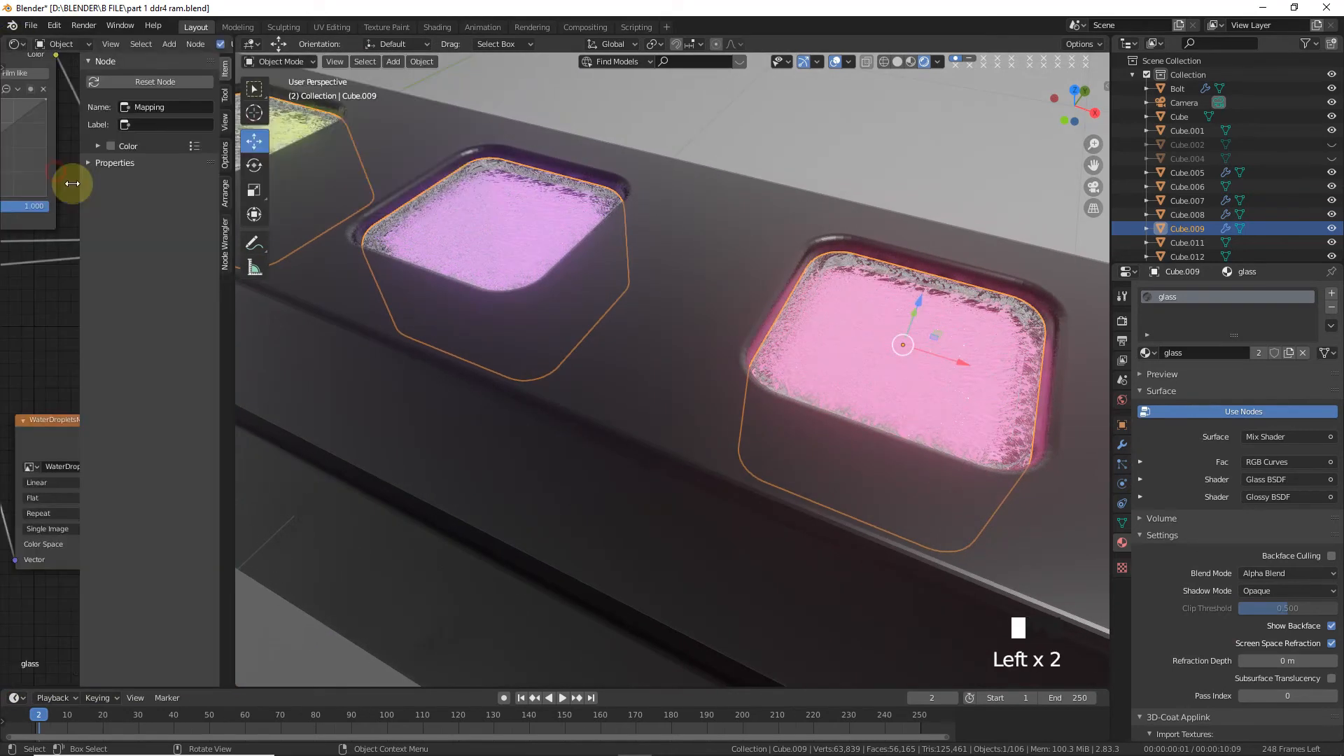
key(n)
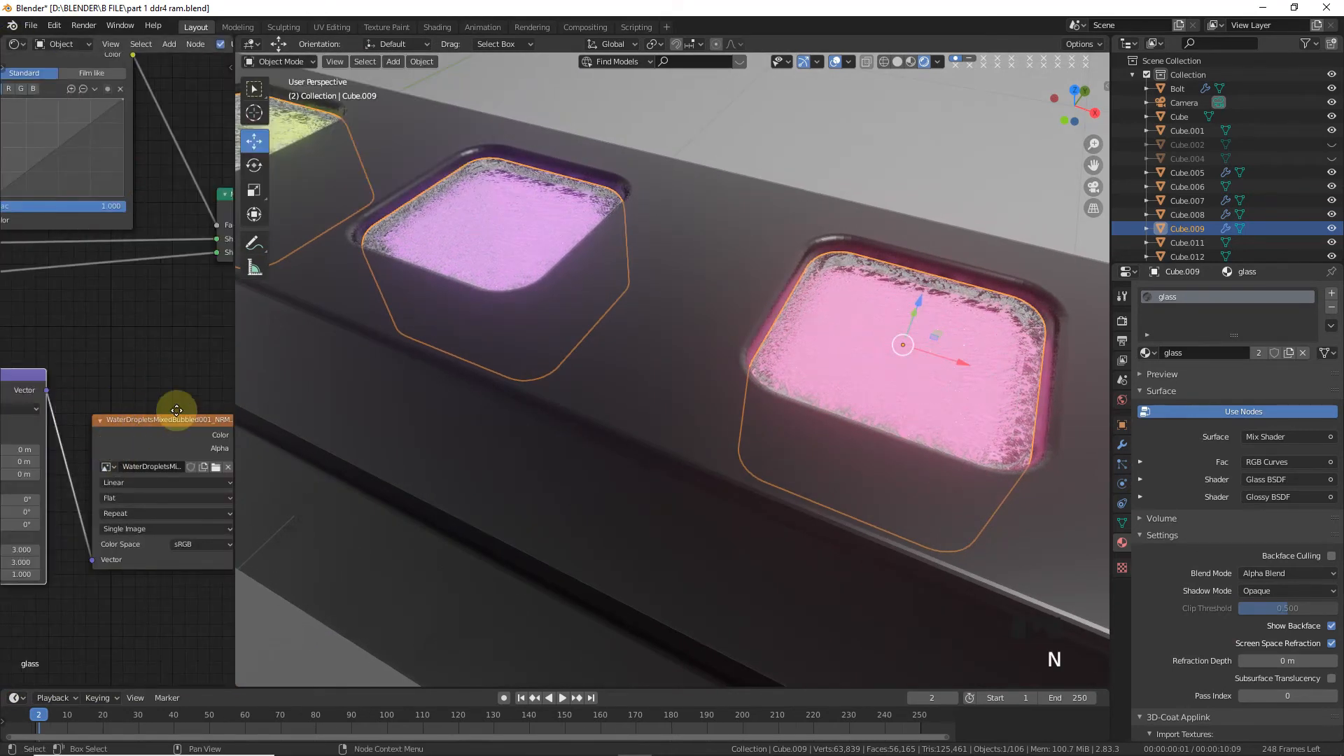
middle_drag(174, 415, 216, 375)
- Set the droplets Mapping node's X and Y scale to 5
text(5)
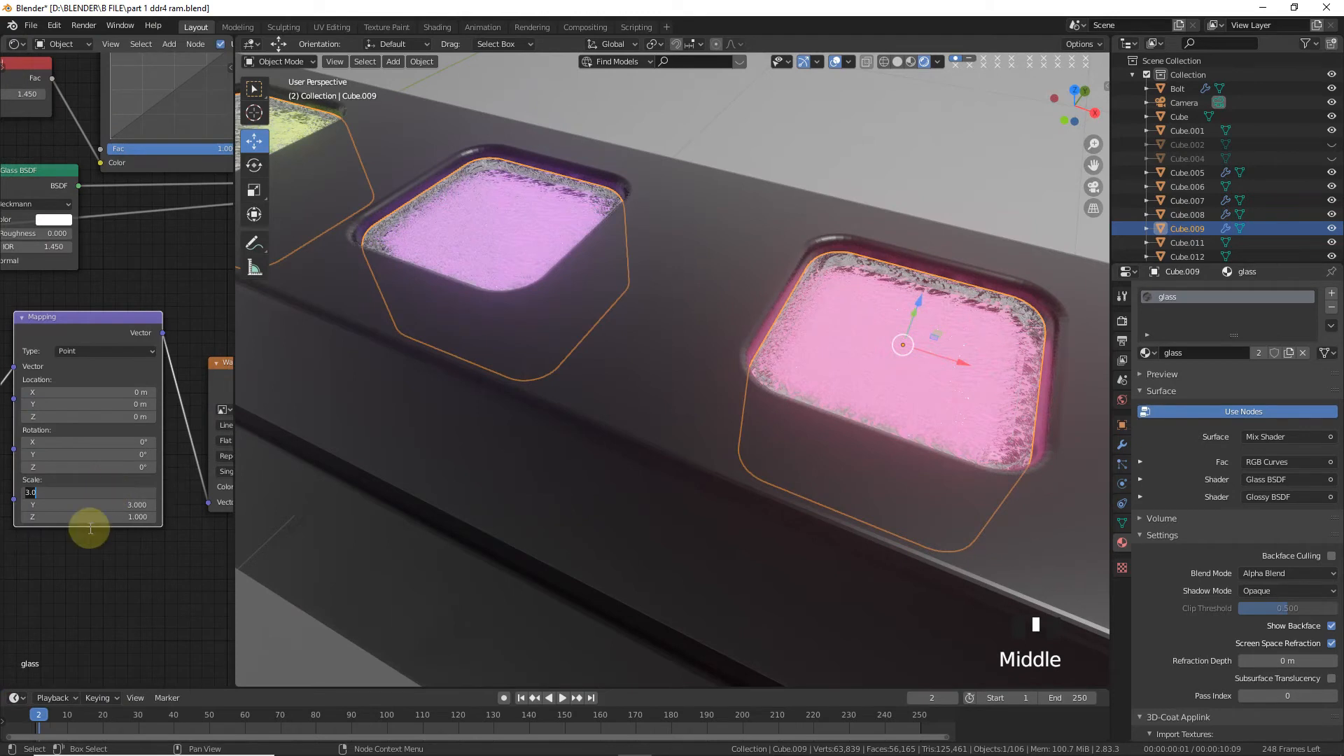
click(74, 575)
click(91, 505)
text(5)
click(95, 569)
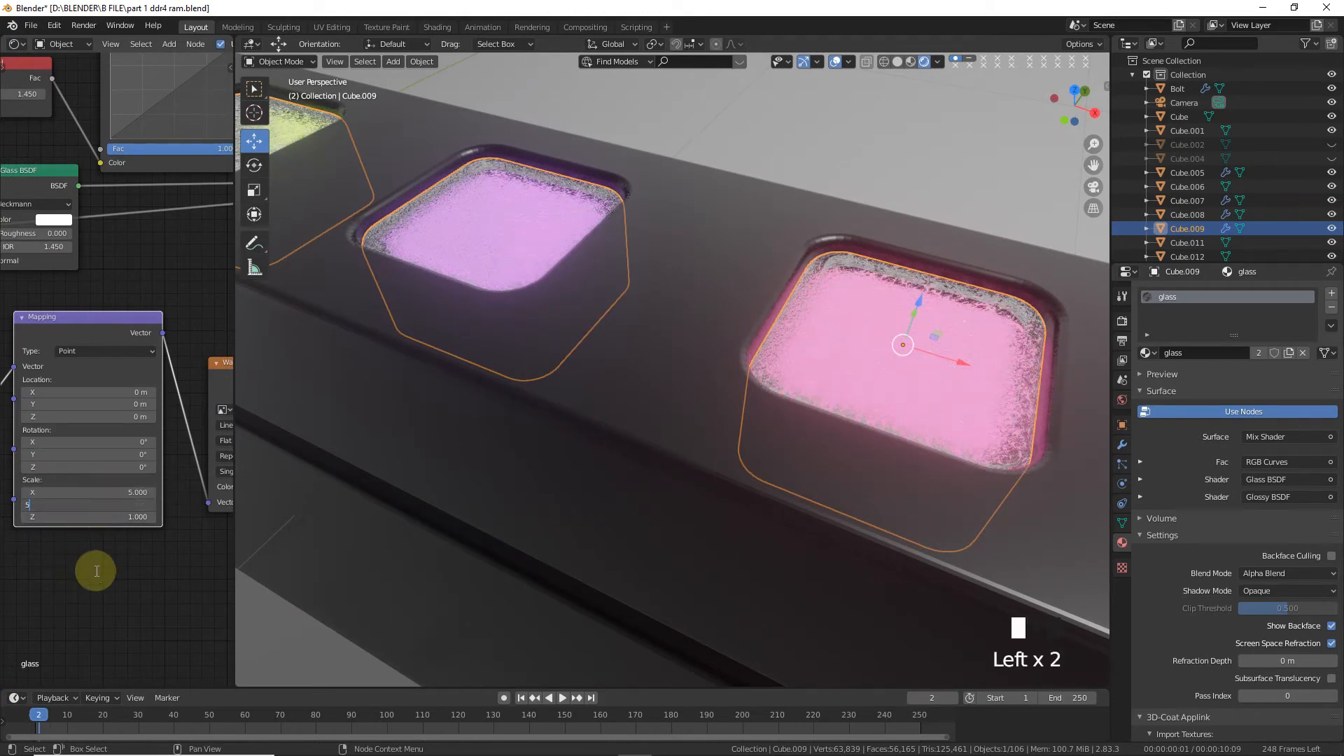
- Close the split Shader Editor so the 3D Viewport fills the whole area and frame the module's top edge
scroll(884, 335, down, 2)
scroll(840, 336, down, 2)
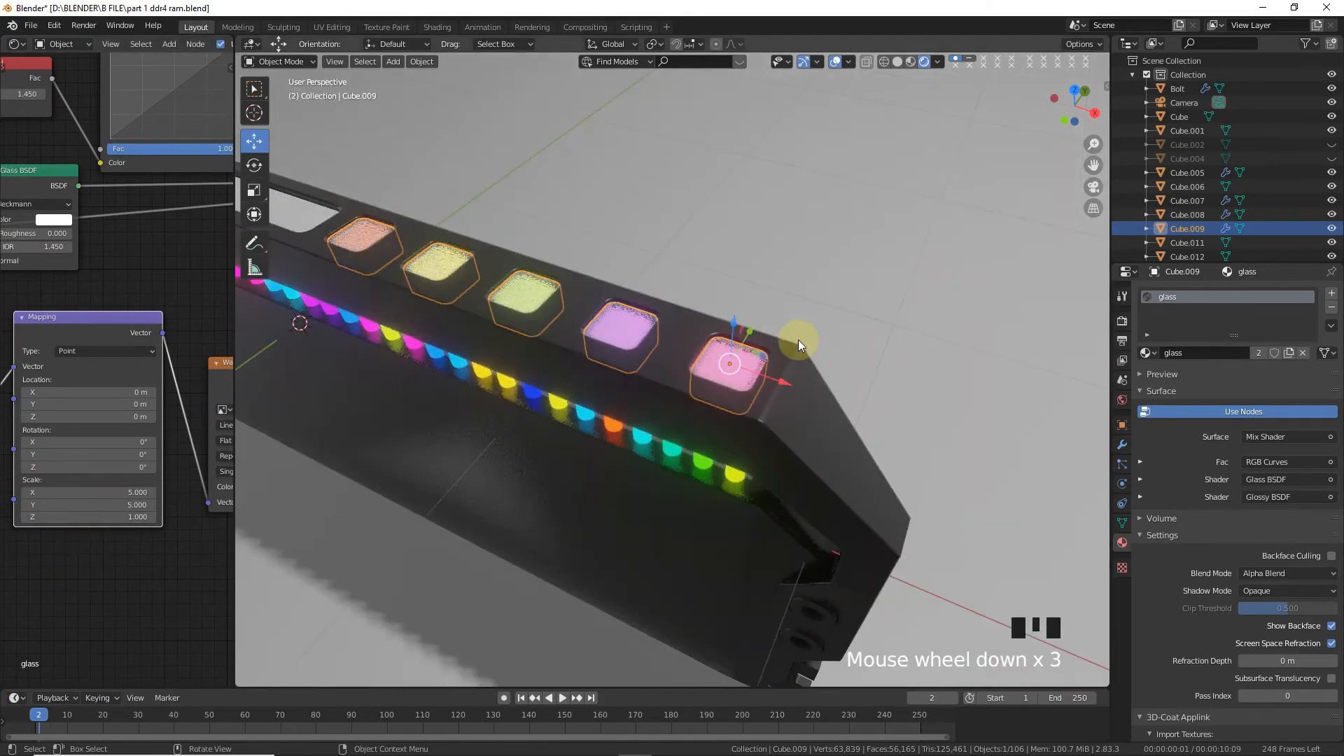
scroll(770, 356, down, 1)
drag(234, 685, 196, 671)
drag(1096, 163, 1343, 280)
- Select a light cube inside a glass block and change its emmi emission colour to cyan with hue 0.500 and saturation 0.947
click(895, 436)
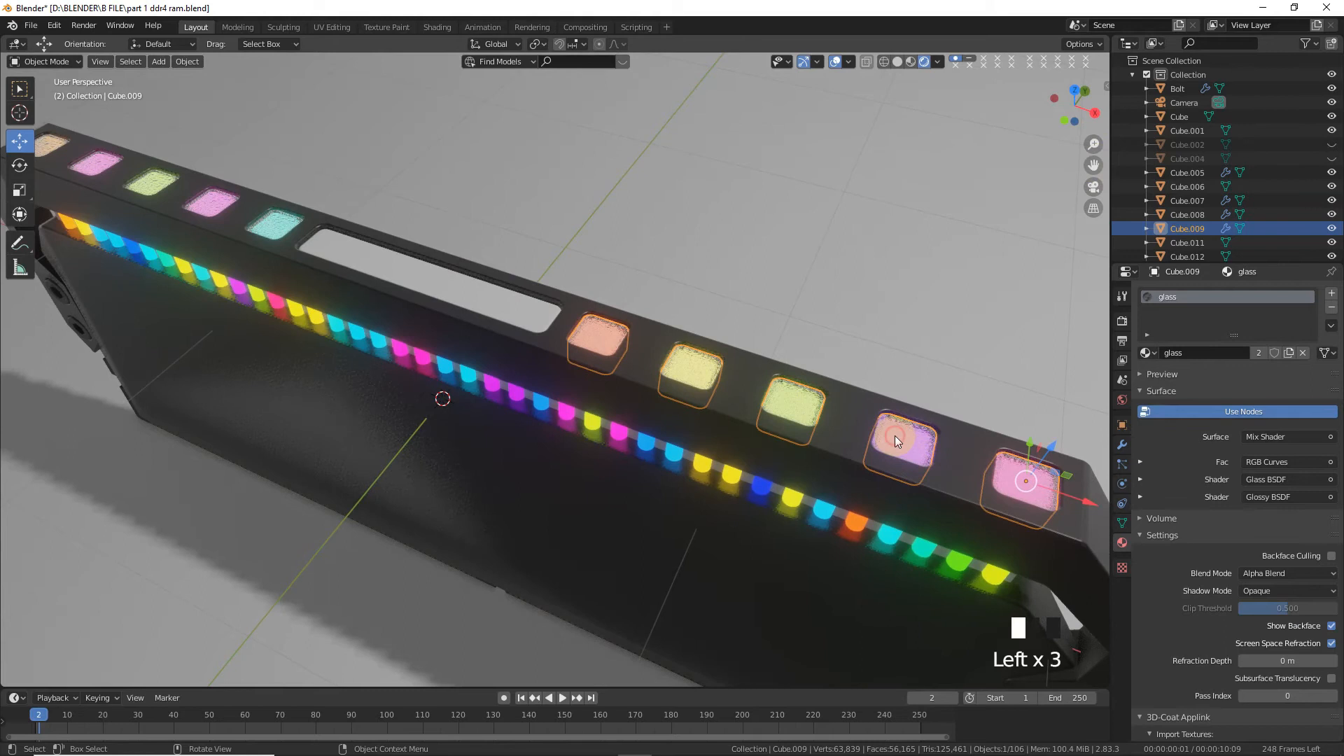
click(1274, 548)
mouse_move(1270, 426)
mouse_down()
mouse_move(1210, 432)
mouse_move(1219, 371)
mouse_move(1259, 348)
mouse_move(1297, 386)
mouse_move(1285, 433)
mouse_move(1243, 452)
mouse_move(1201, 389)
mouse_move(1212, 365)
mouse_move(1250, 349)
mouse_up()
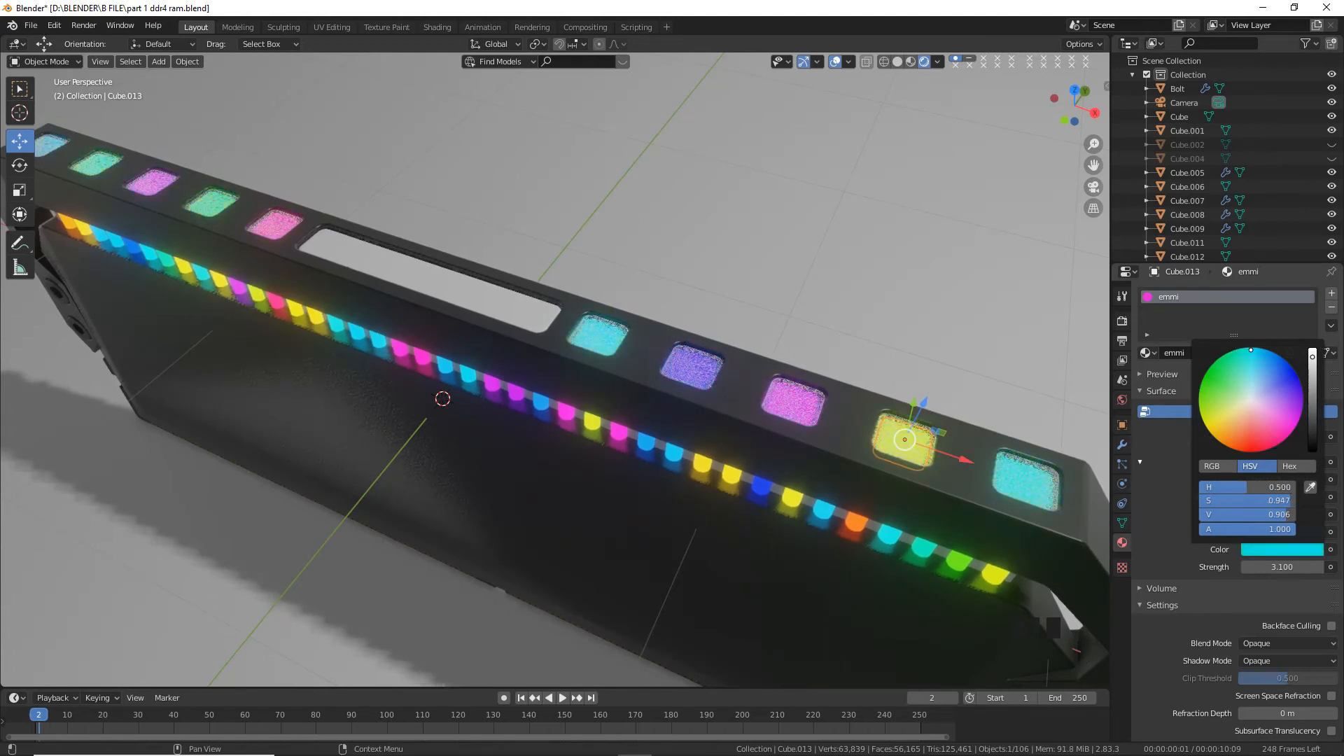
- Change the long central cover's material to Glass BSDF, with Alpha Blend as Blend Mode and Screen Space Refraction enabled
scroll(523, 326, down, 3)
click(531, 333)
drag(1093, 166, 1222, 241)
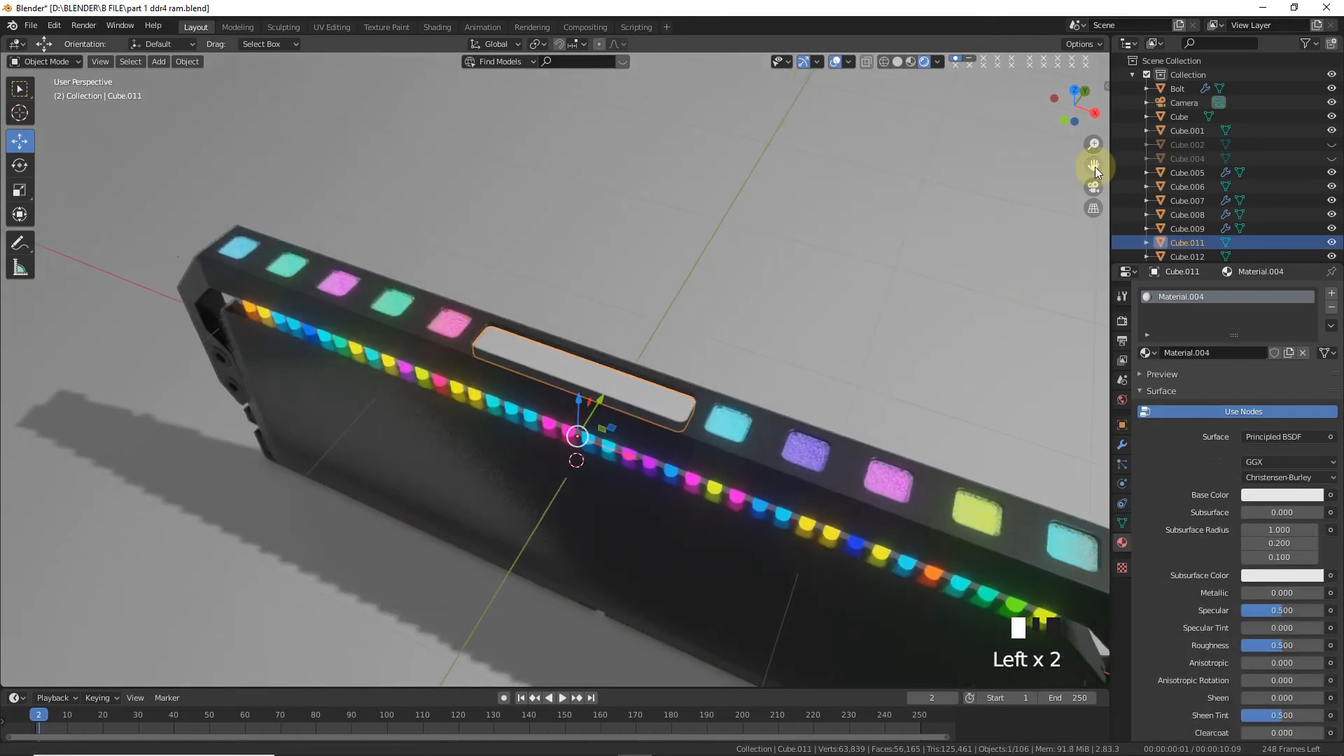
click(1287, 440)
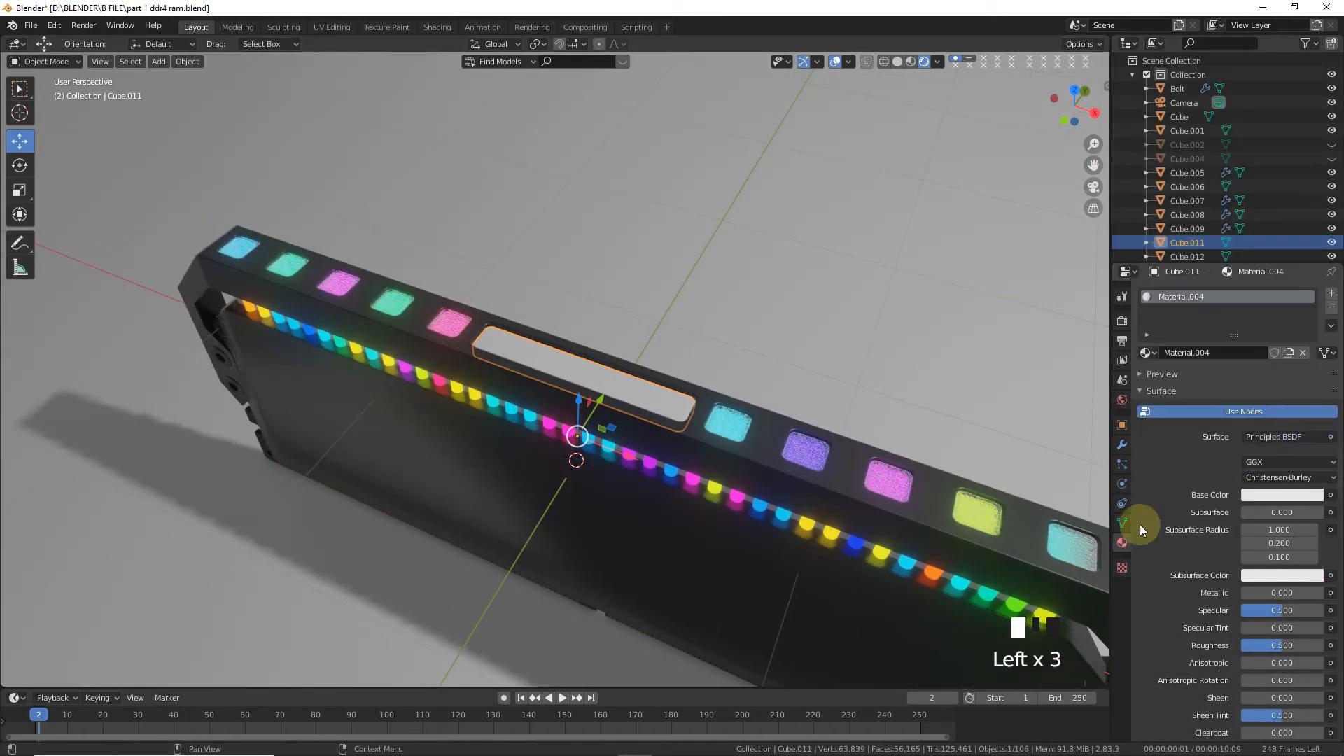
click(1275, 436)
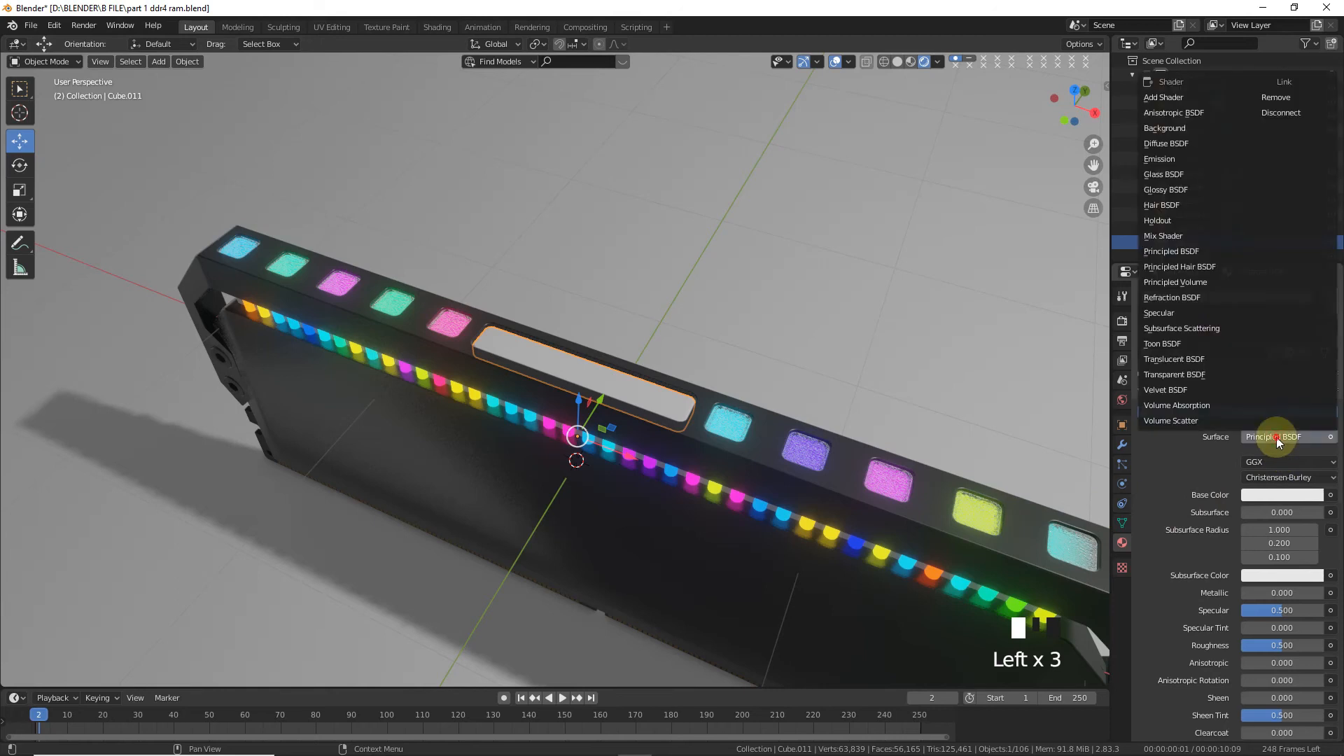
click(1208, 170)
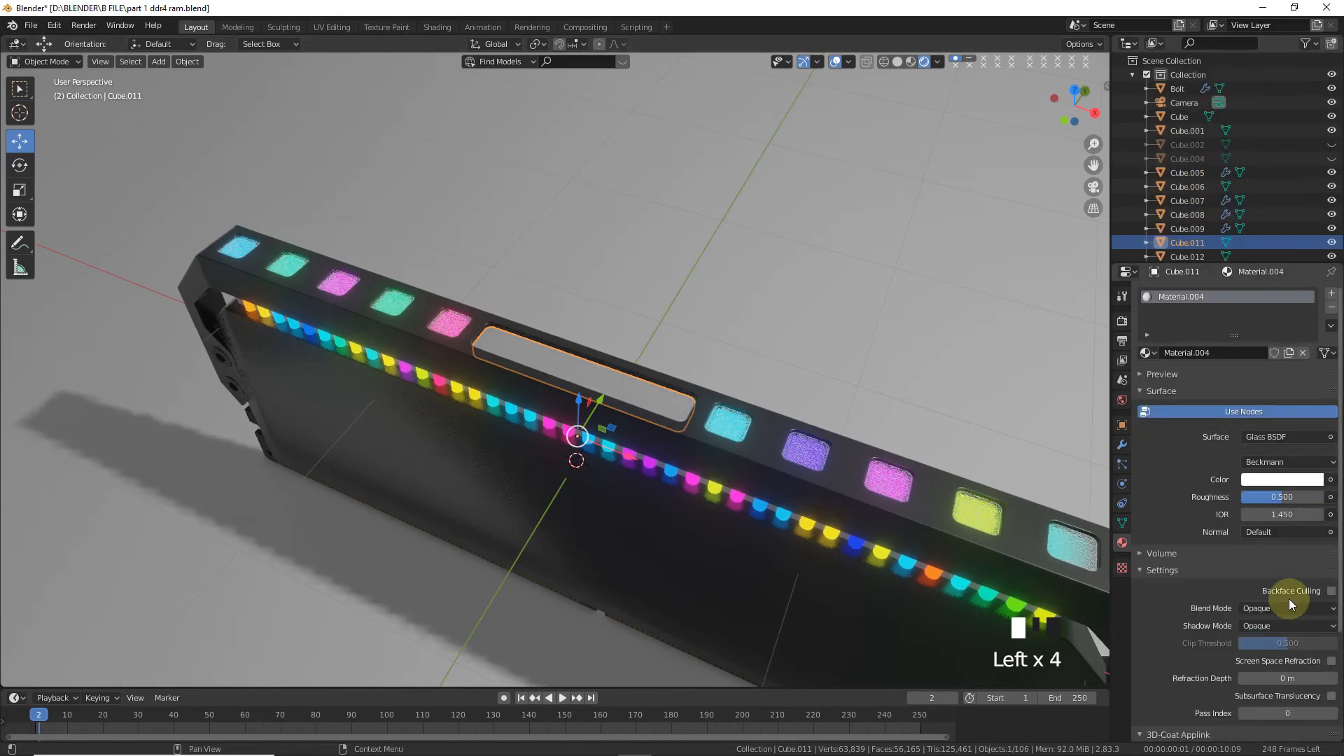
click(1287, 607)
click(1258, 670)
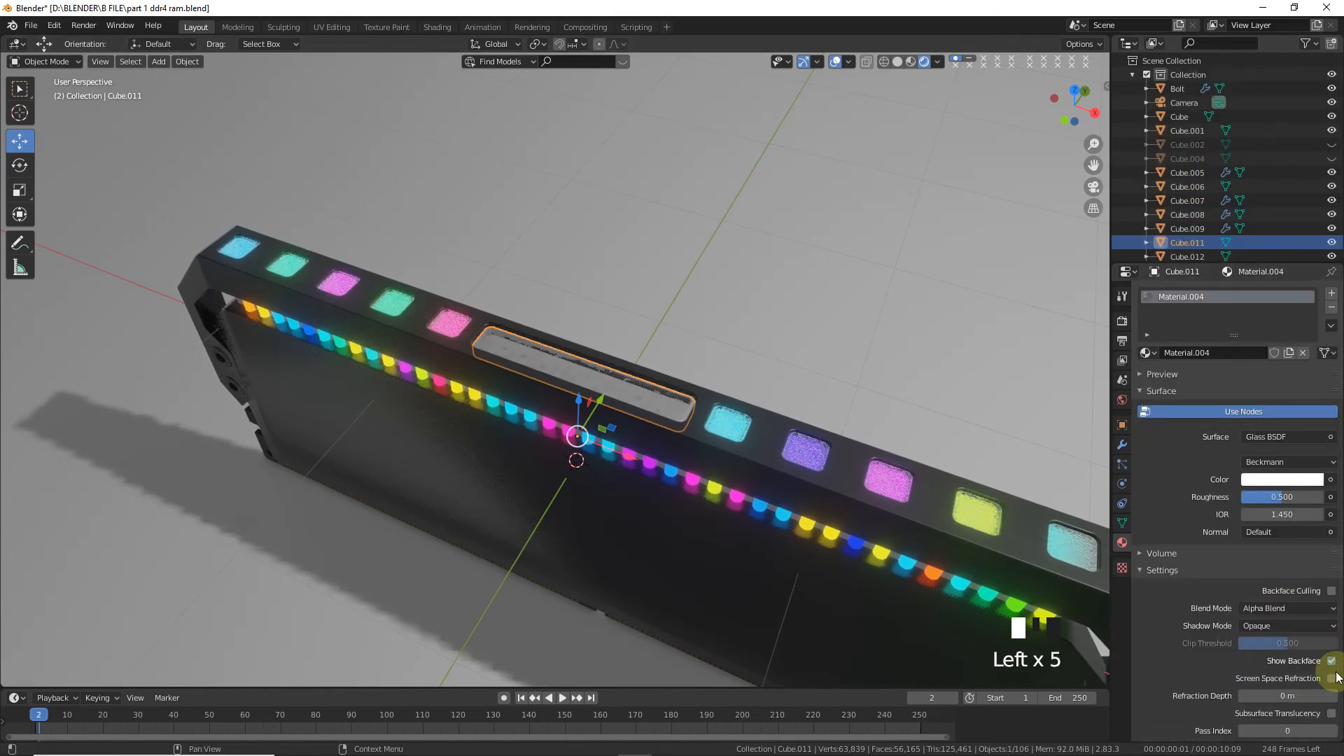
- Give the DOMINATOR text an orange base colour, metallic 0.783, specular 1.000 and roughness 0.358
scroll(736, 312, up, 4)
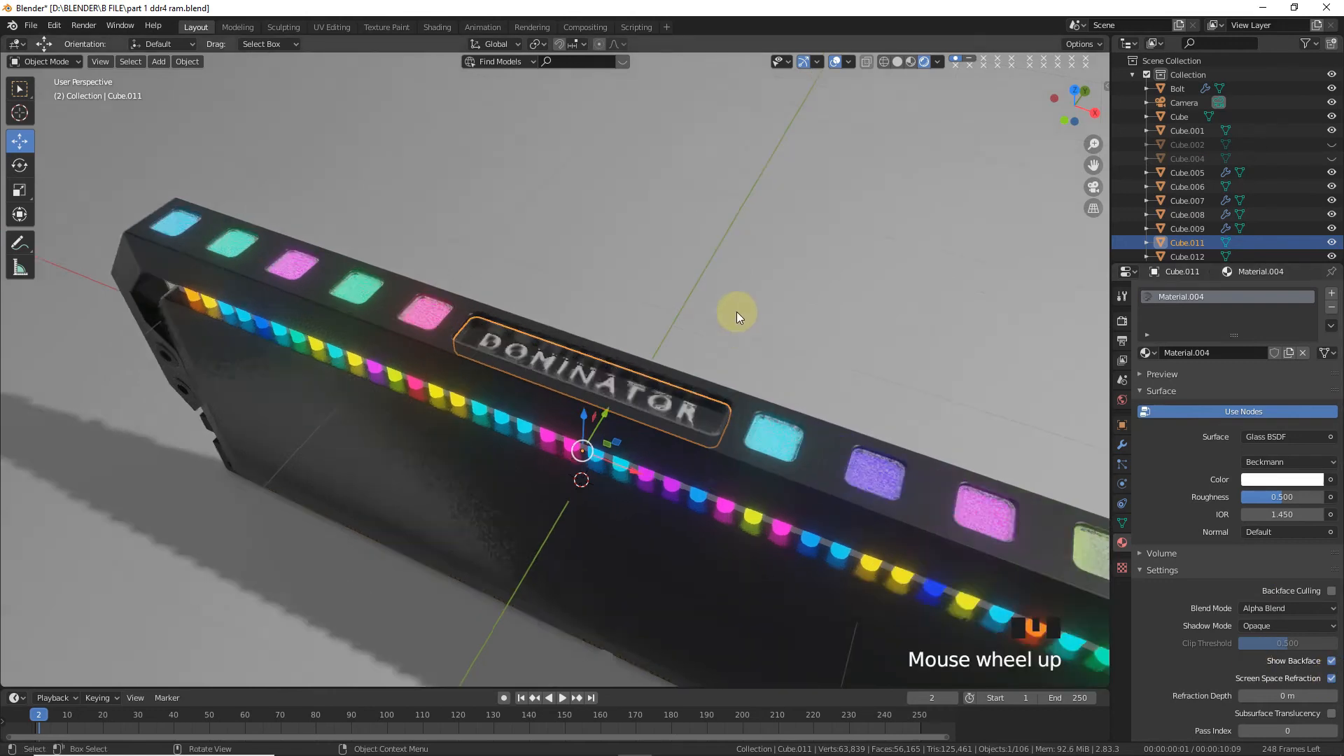
click(669, 394)
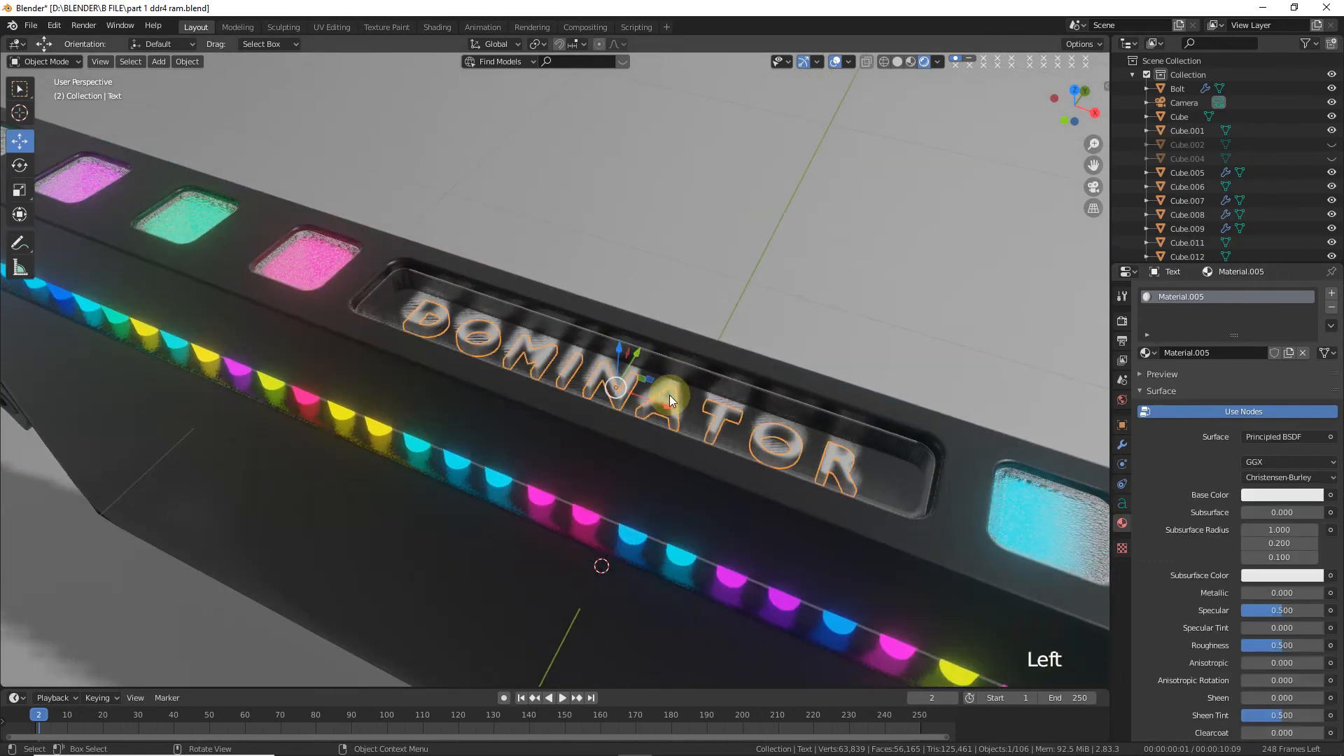
click(1278, 495)
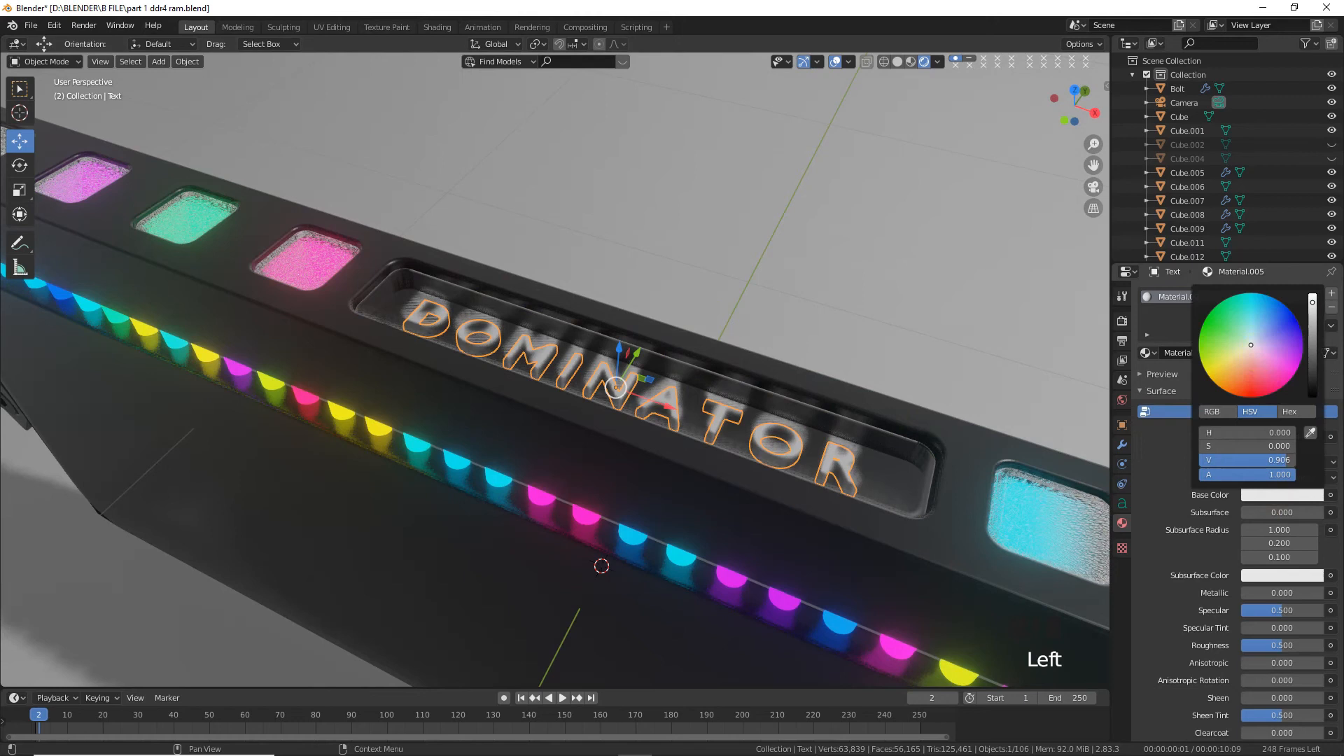
click(1239, 380)
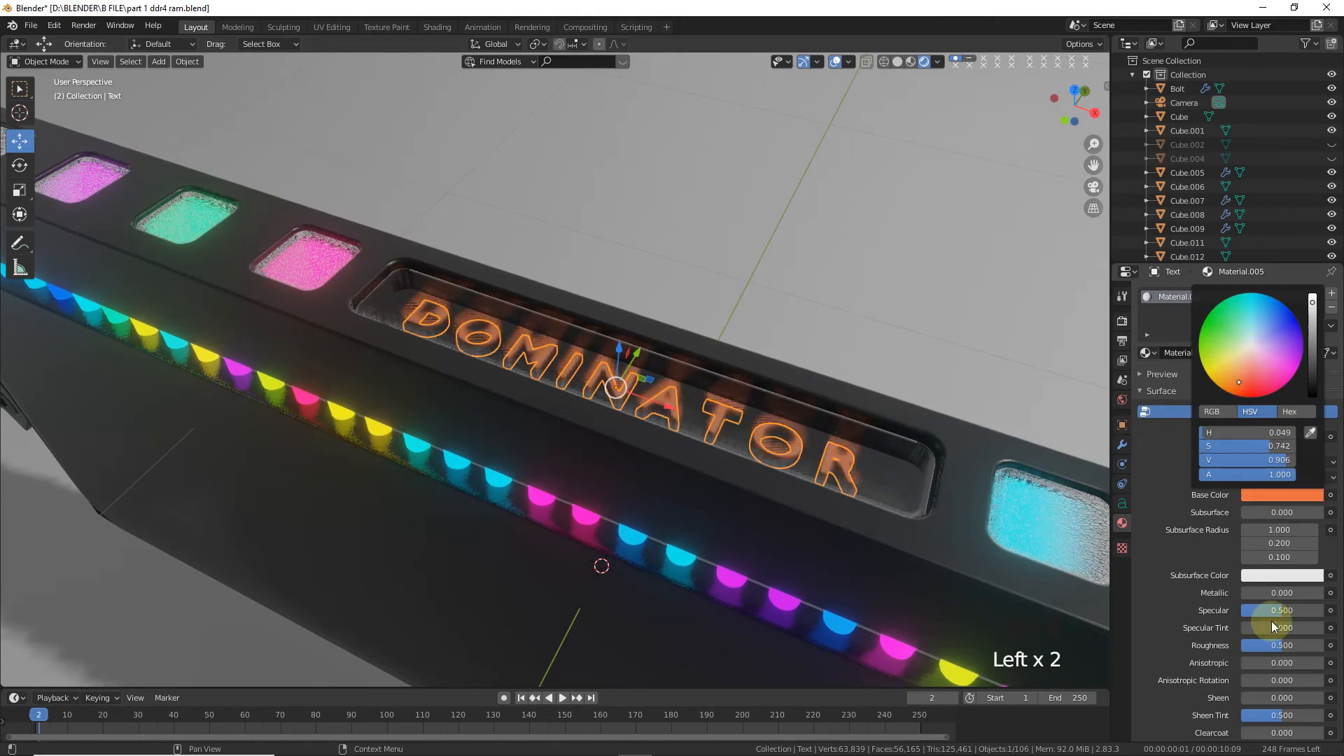
drag(1256, 592, 1253, 645)
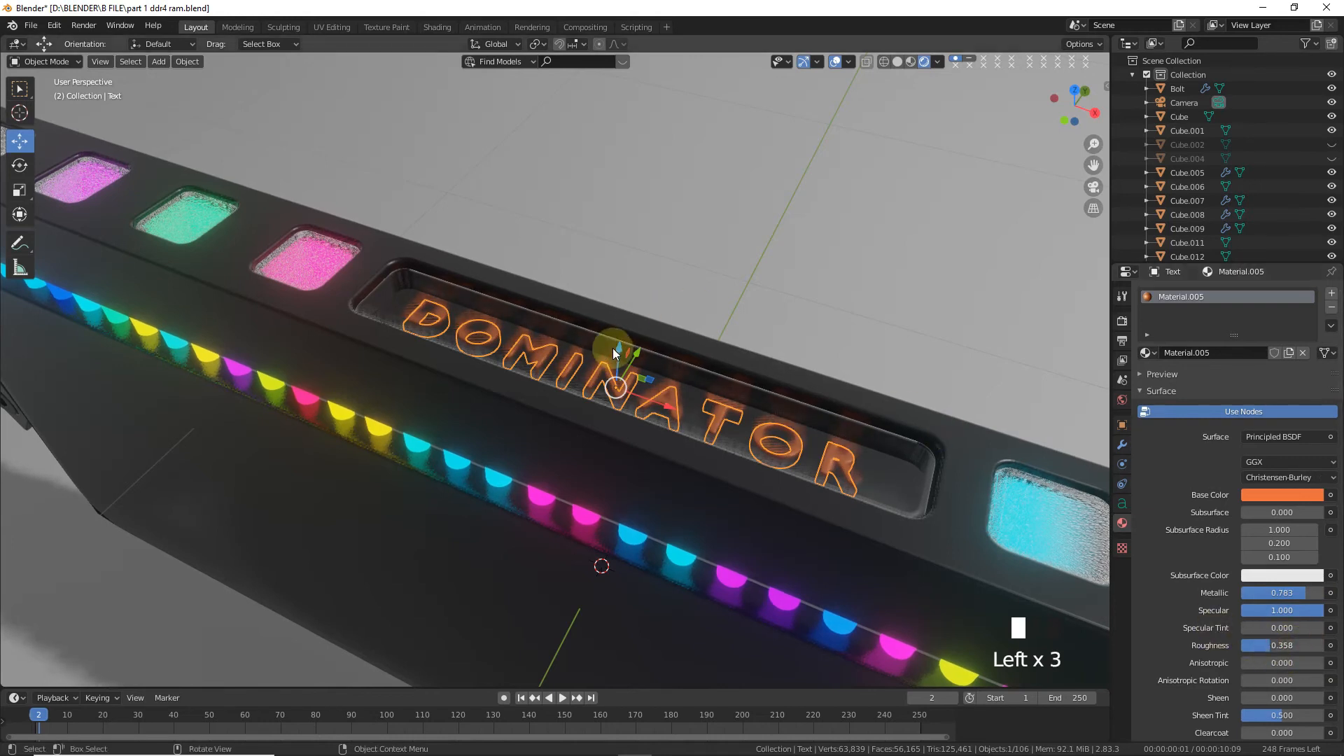
- Raise the DOMINATOR text about 0.029 m along Z, then fine-tune its height inside the recess using front and solid views
mouse_move(616, 343)
mouse_down()
mouse_move(615, 305)
mouse_move(617, 330)
mouse_up()
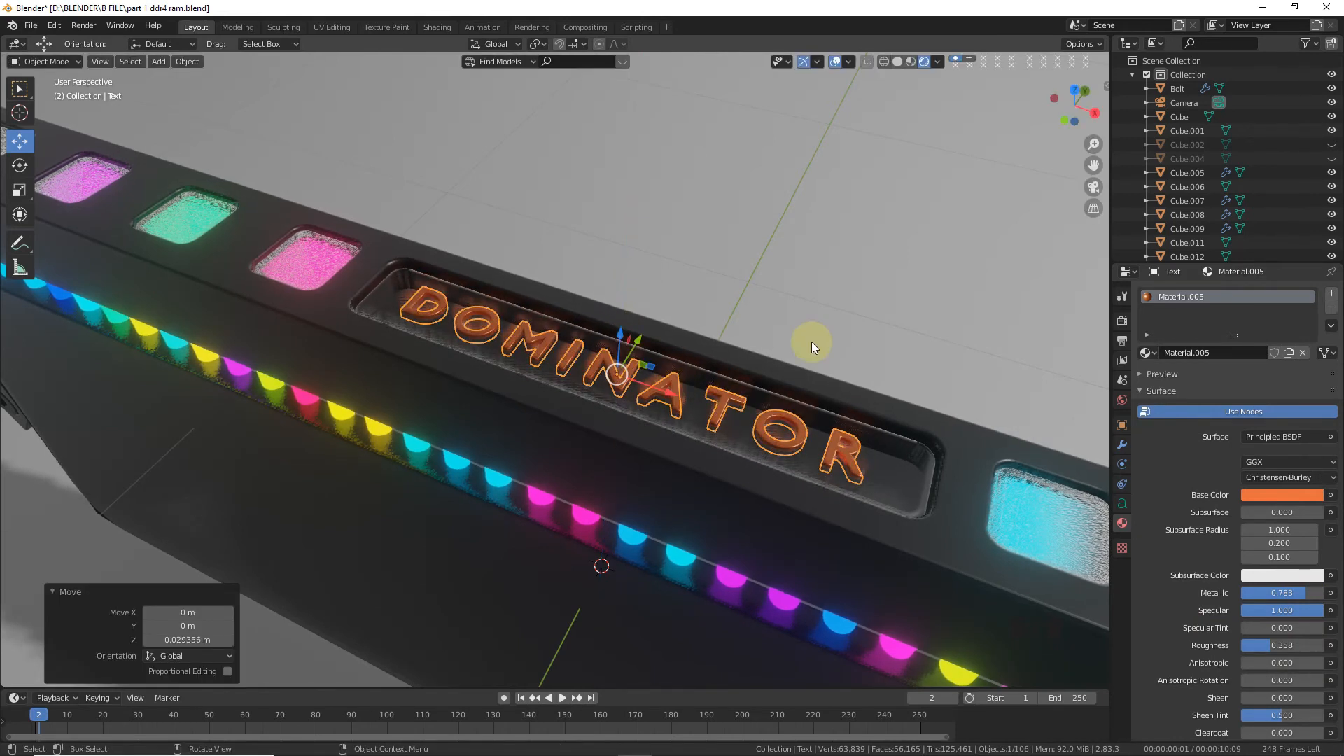
key(KP_1)
drag(670, 145, 669, 150)
mouse_move(1074, 105)
mouse_down()
mouse_move(1035, 133)
mouse_move(943, 81)
mouse_up()
click(897, 61)
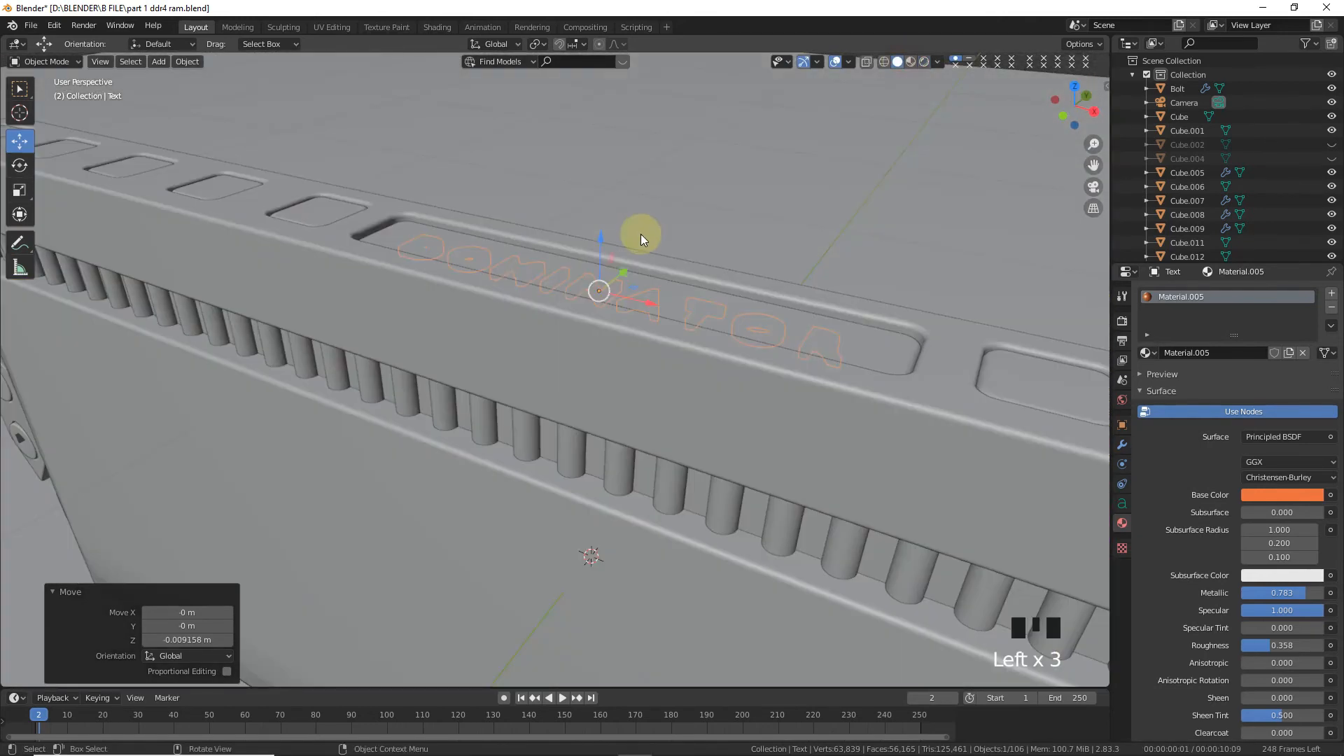
drag(600, 241, 600, 244)
- Restore rendered shading and set the central glass cover's roughness to 0.475
click(924, 62)
drag(1072, 105, 1056, 127)
click(900, 431)
drag(1281, 497, 1272, 497)
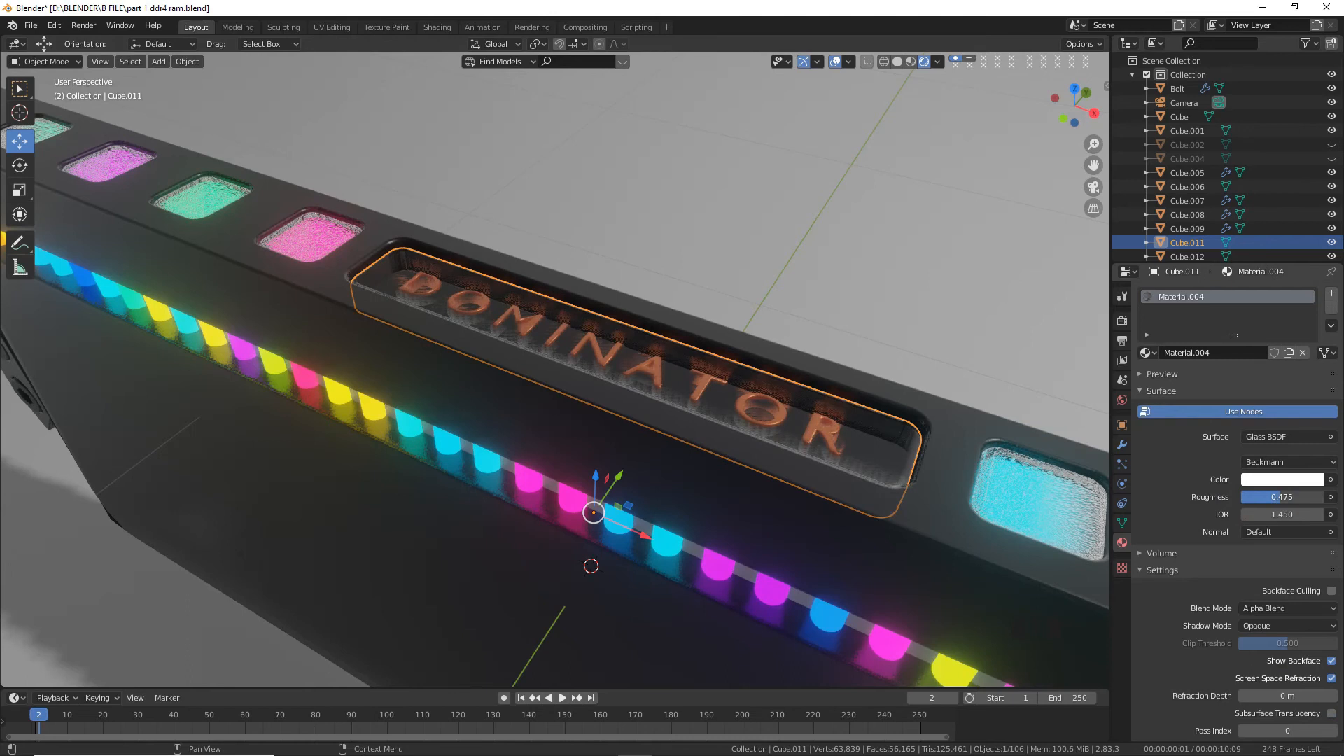
click(839, 241)
- Frame the whole RAM module and save the Blender file
scroll(840, 270, down, 6)
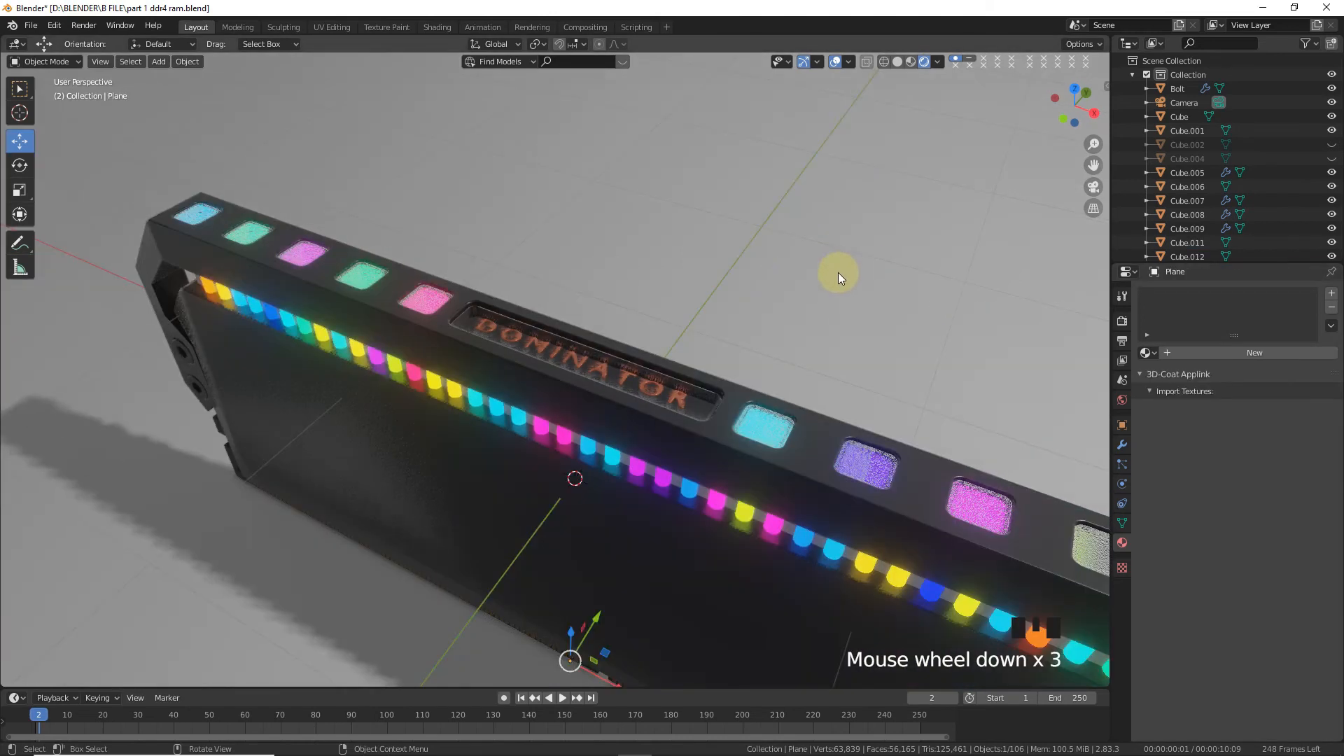
drag(1075, 92, 891, 229)
key(ctrl+s)
click(703, 290)
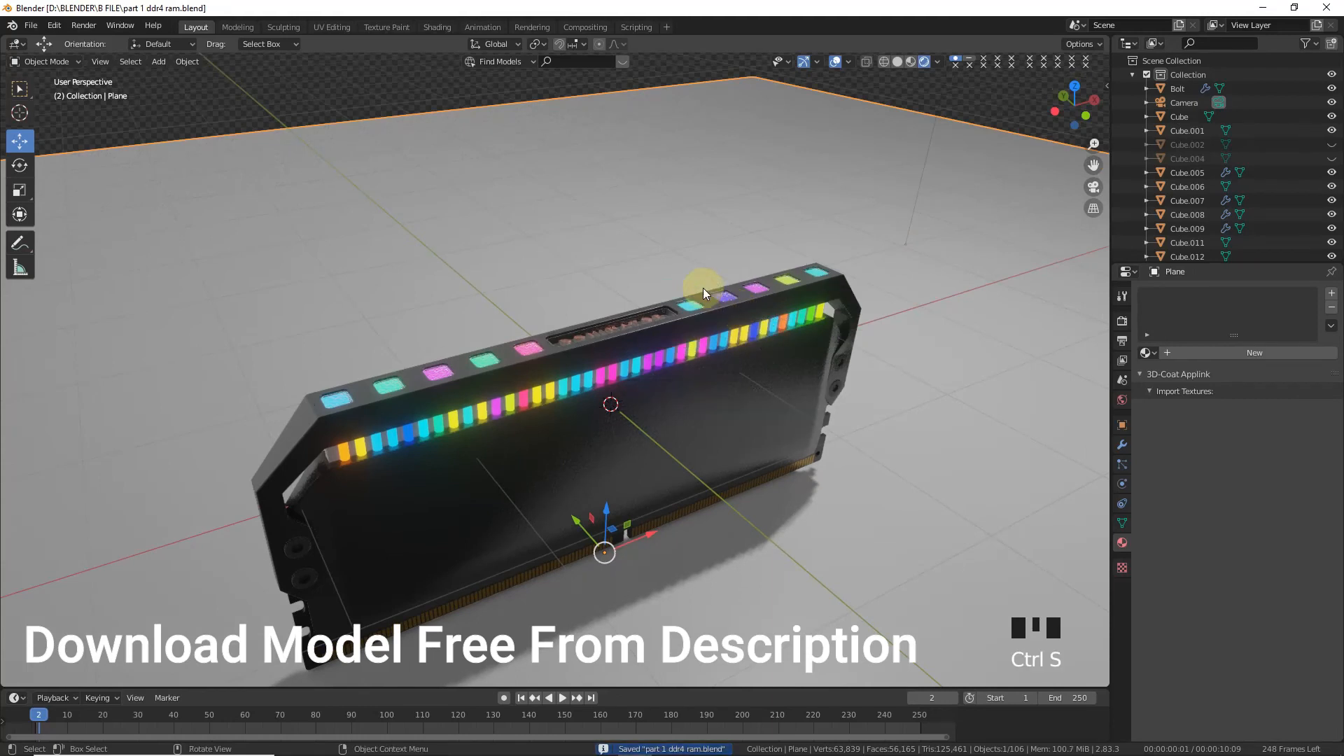
scroll(703, 288, down, 3)
drag(1075, 126, 971, 115)
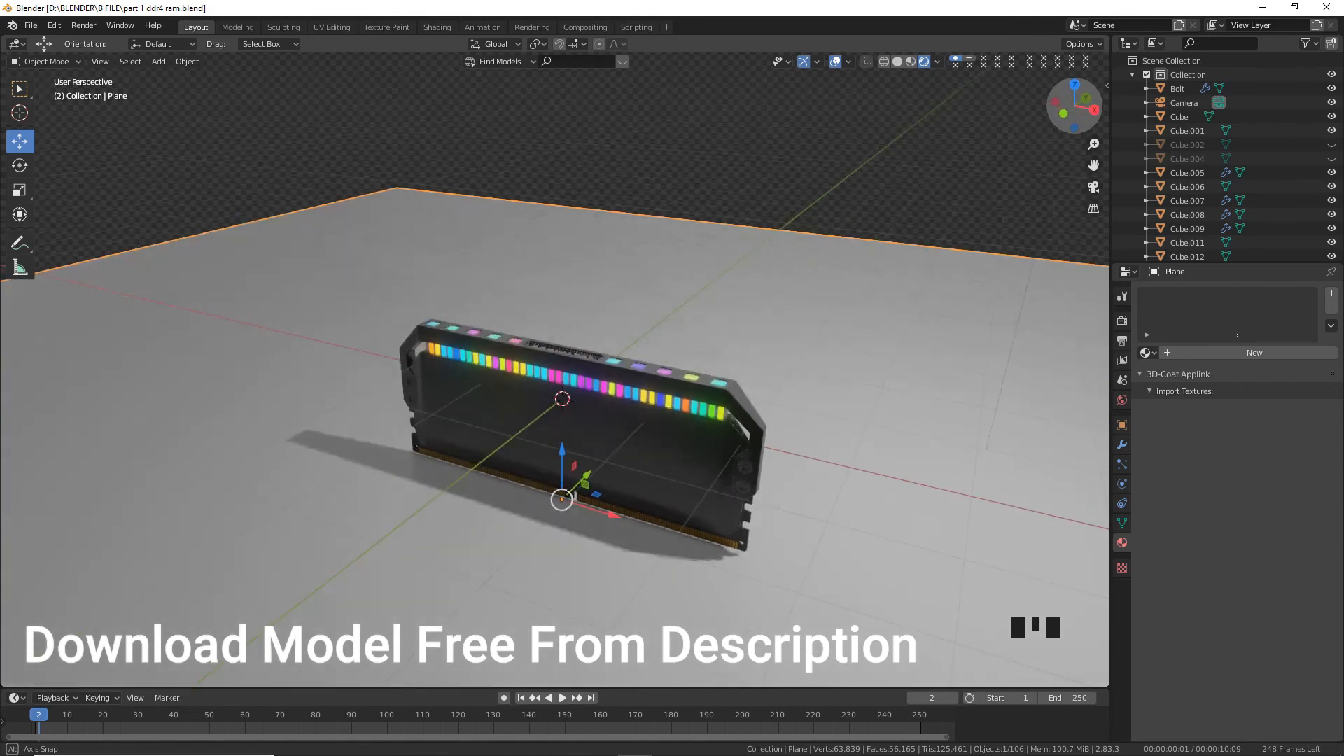
click(934, 141)
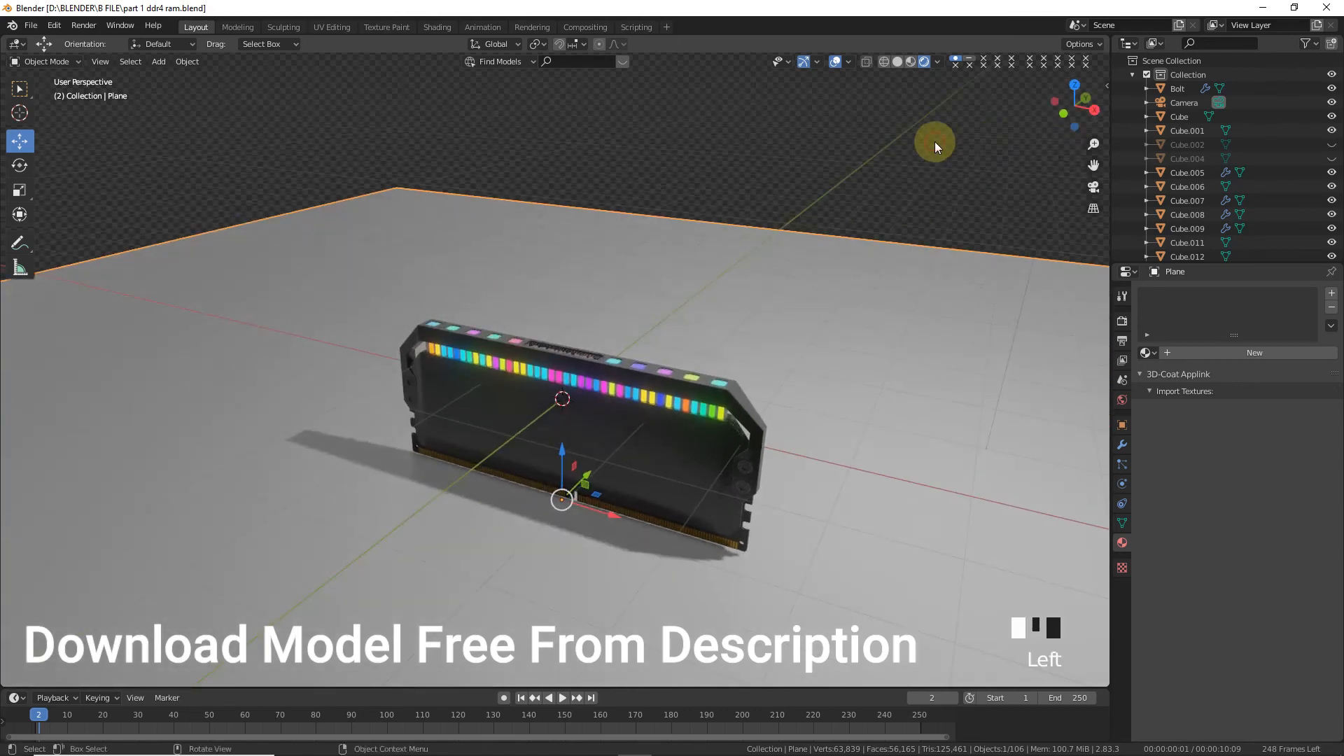